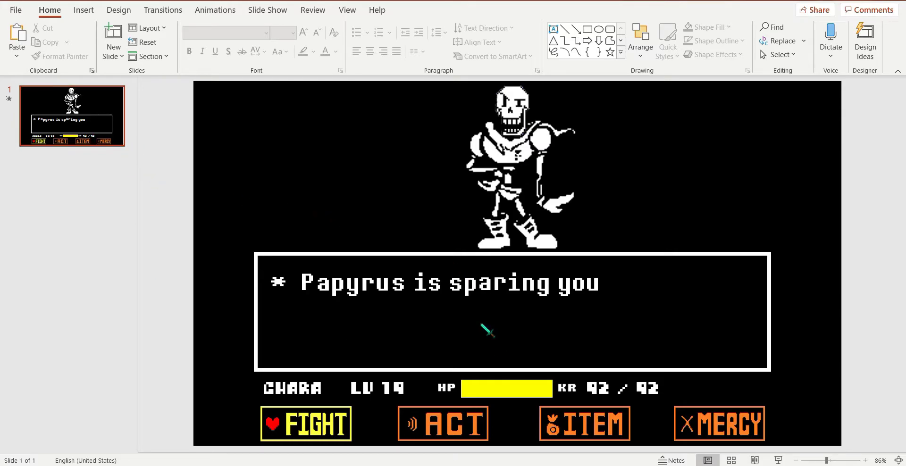
Duplicate the Papyrus battle slide and delete the copy
{"action": "left_click", "coordinate": [85, 130]}
{"action": "right_click", "coordinate": [84, 128]}
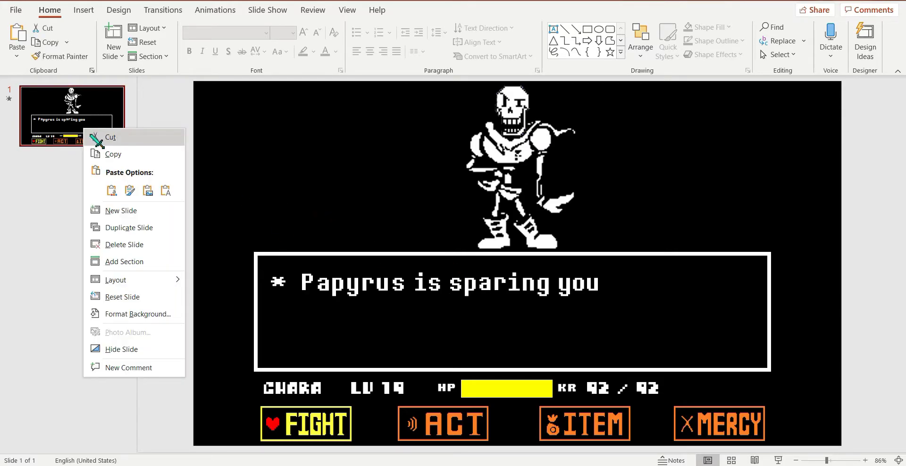
{"action": "left_click", "coordinate": [117, 228]}
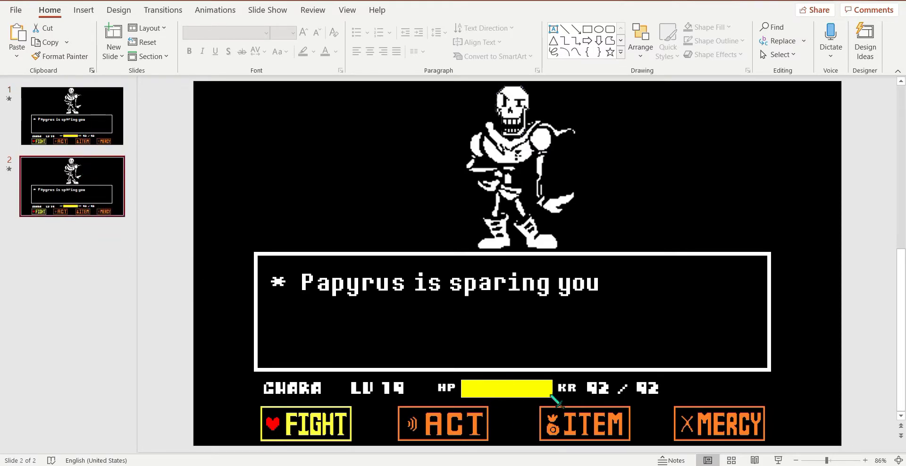
{"action": "right_click", "coordinate": [68, 185]}
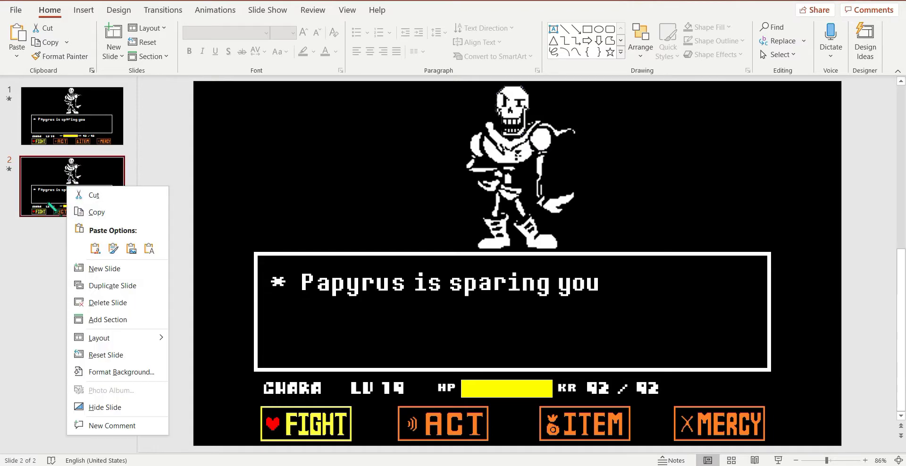
{"action": "key", "text": "Escape"}
{"action": "key", "text": "Delete"}
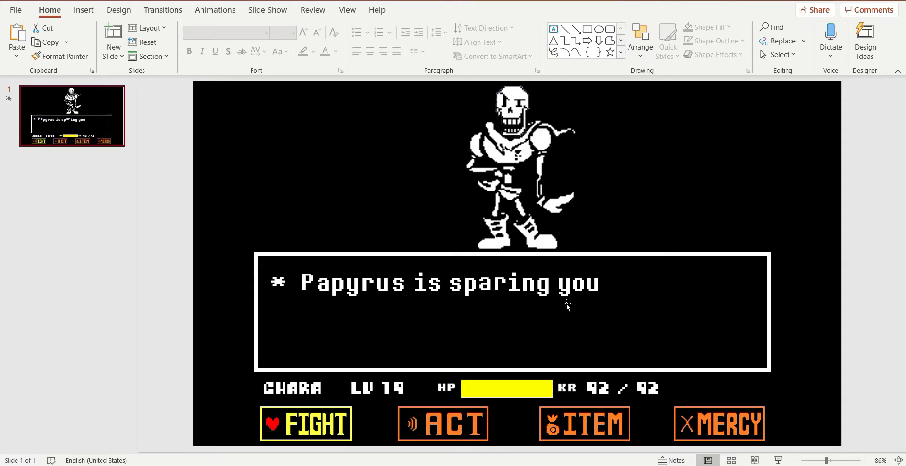
Examine the separate elements of the finished battle slide: character sprite pieces, stat text, HP numbers and dialogue letters
{"action": "left_click", "coordinate": [511, 158]}
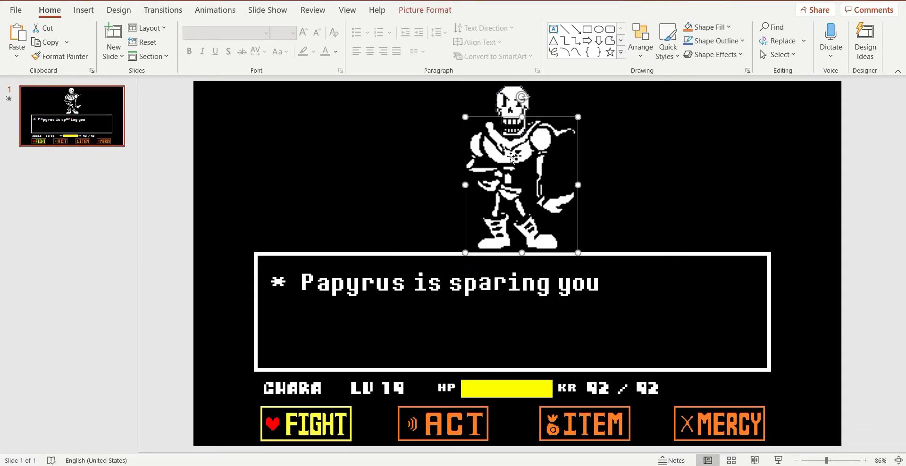
{"action": "left_click", "coordinate": [508, 110]}
{"action": "left_click", "coordinate": [315, 387]}
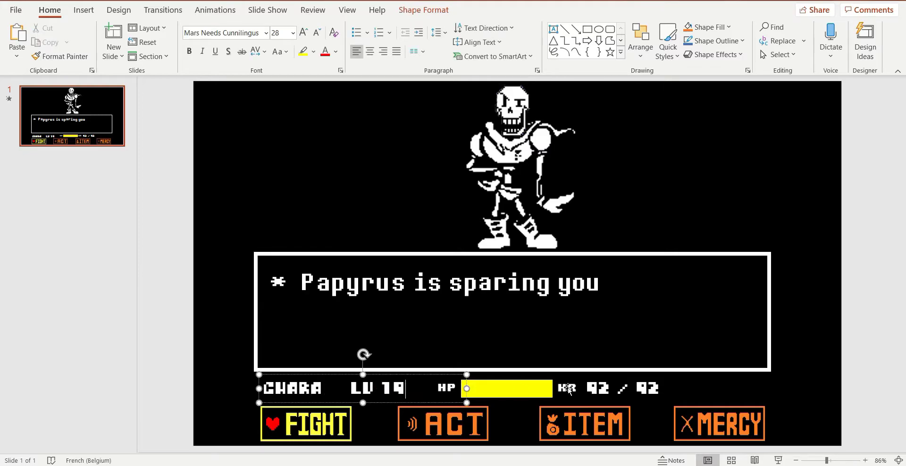
{"action": "left_click", "coordinate": [609, 388]}
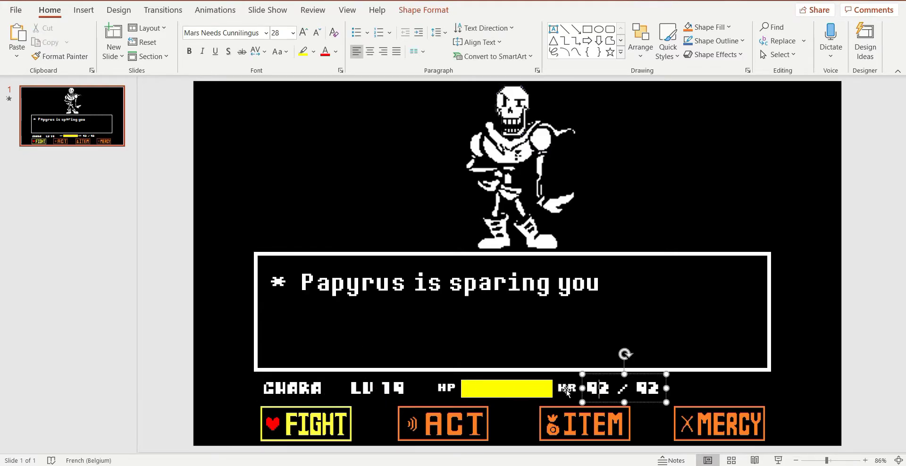
{"action": "left_click", "coordinate": [478, 285]}
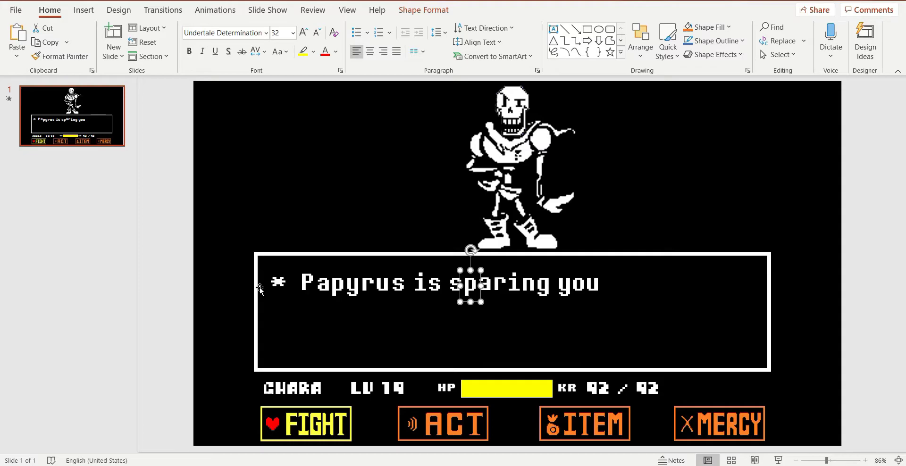
{"action": "left_click", "coordinate": [594, 388]}
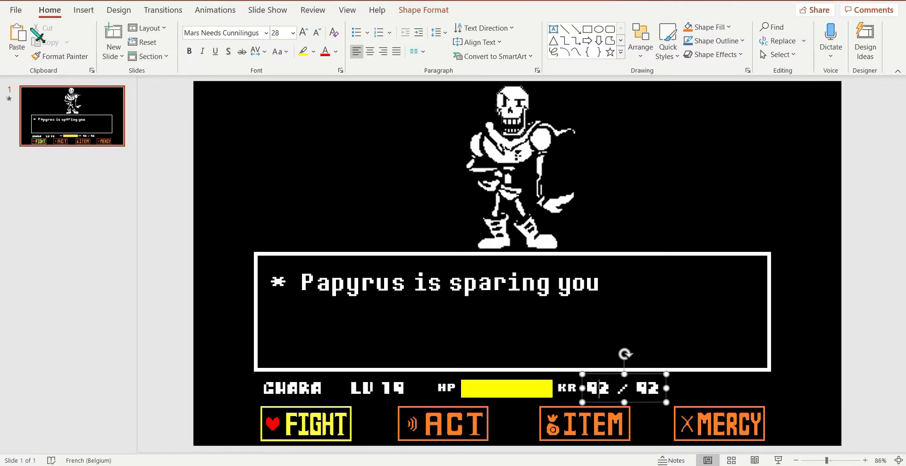
Create a blank presentation and delete the title and subtitle placeholders from its first slide
{"action": "left_click", "coordinate": [16, 10]}
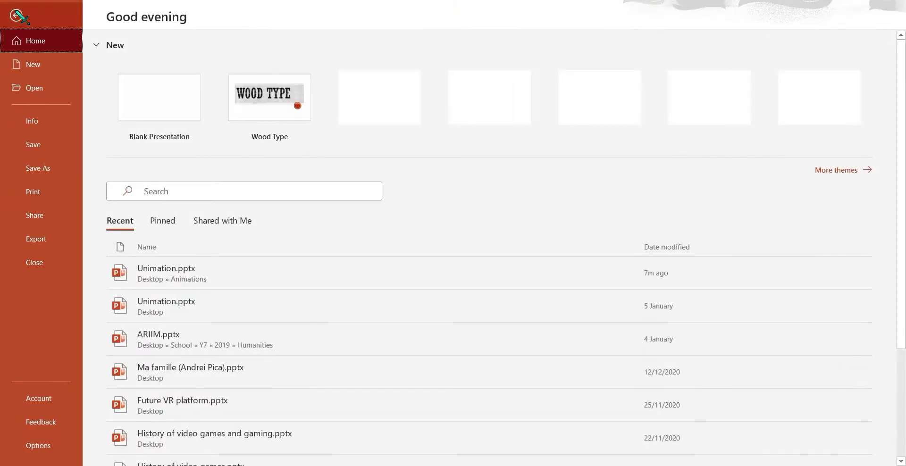
{"action": "left_click", "coordinate": [172, 100]}
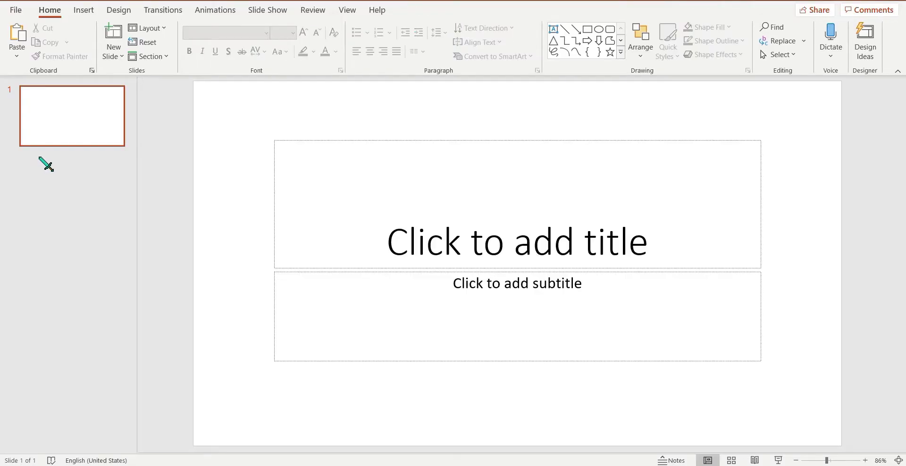
{"action": "left_click", "coordinate": [397, 138]}
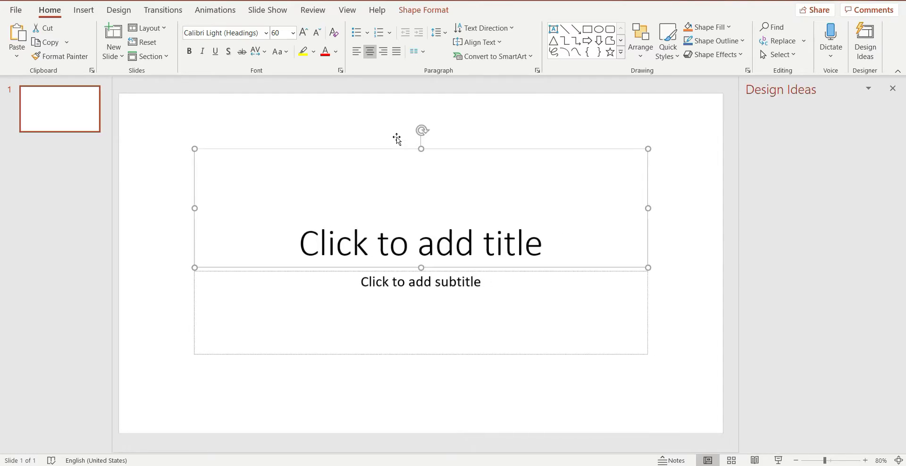
{"action": "key", "text": "Delete"}
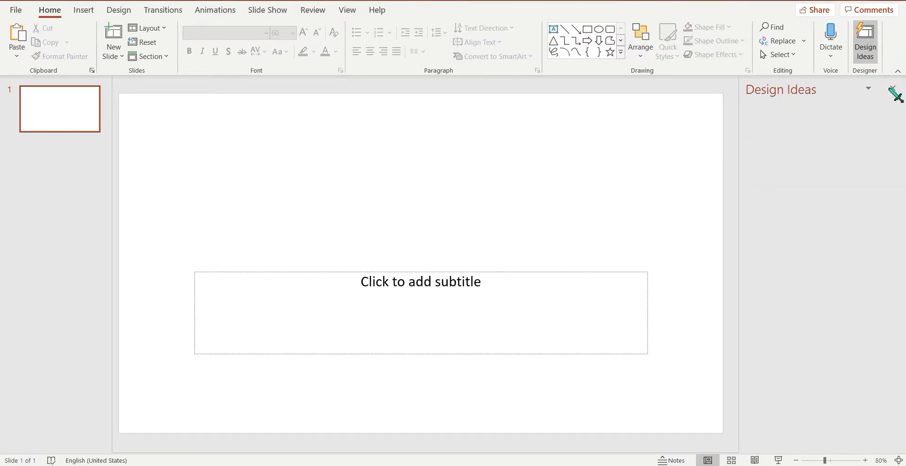
{"action": "left_click", "coordinate": [892, 89]}
{"action": "left_click", "coordinate": [712, 274]}
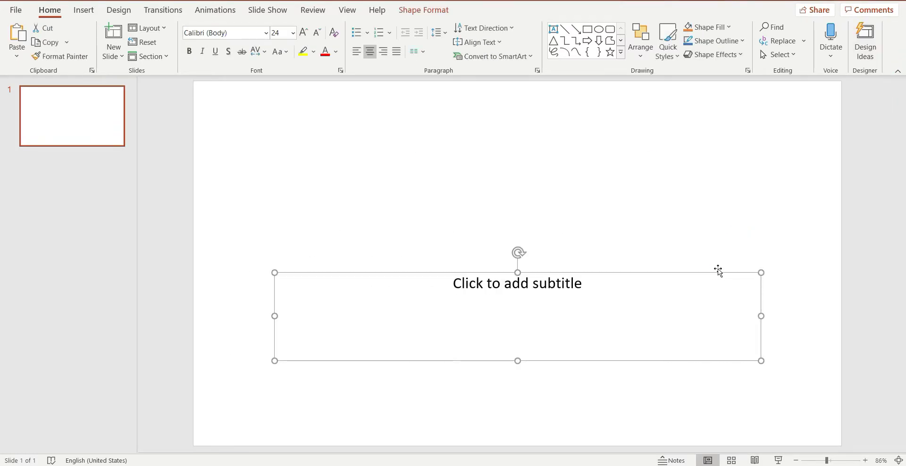
{"action": "key", "text": "Delete"}
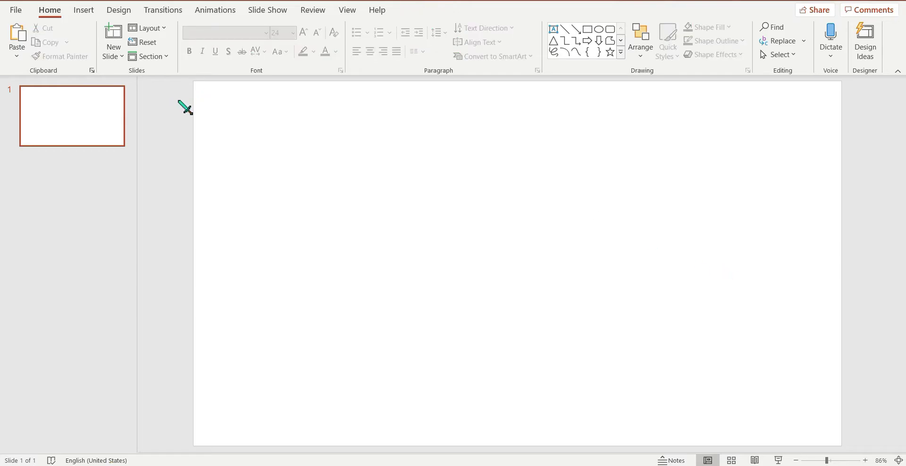
Apply the black variant of the current theme and dismiss the design suggestions
{"action": "left_click", "coordinate": [120, 13]}
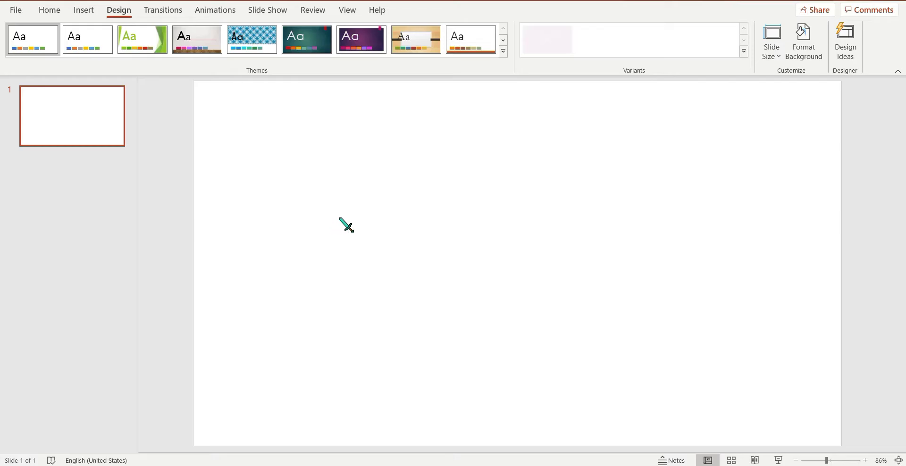
{"action": "left_click", "coordinate": [670, 37]}
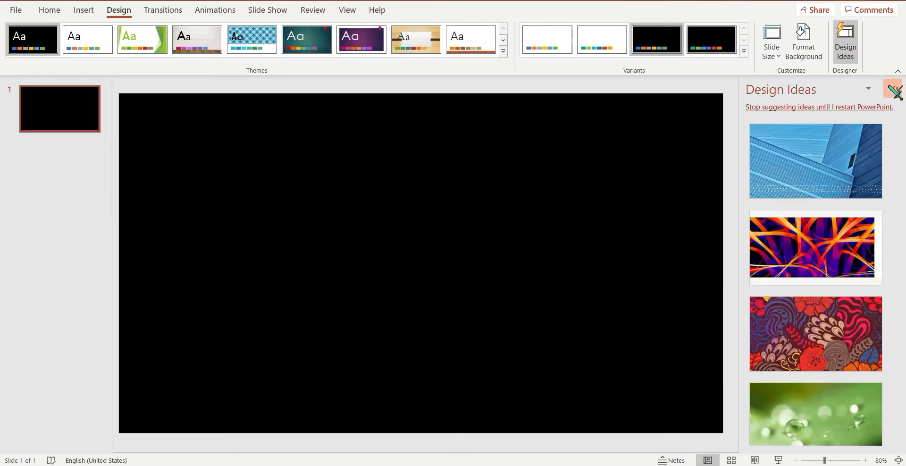
{"action": "left_click", "coordinate": [893, 88]}
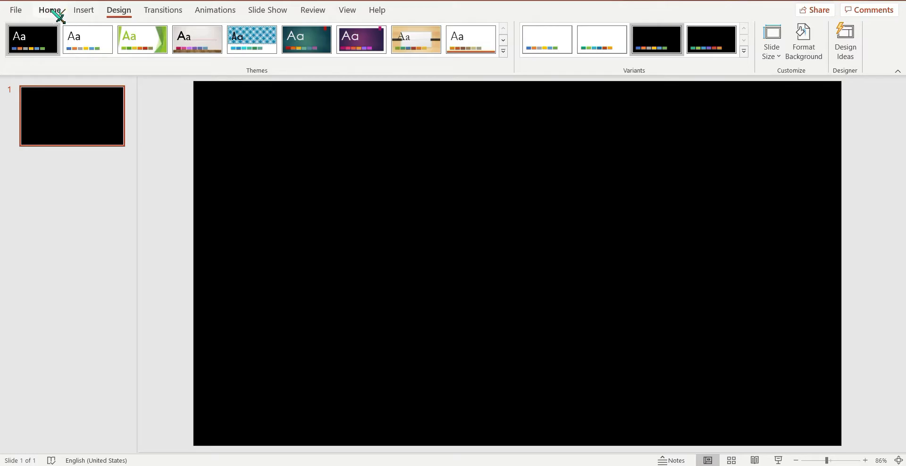
Draw a rectangle about 33 cm wide and 7.2 cm tall across the lower half of the slide
{"action": "left_click", "coordinate": [85, 11]}
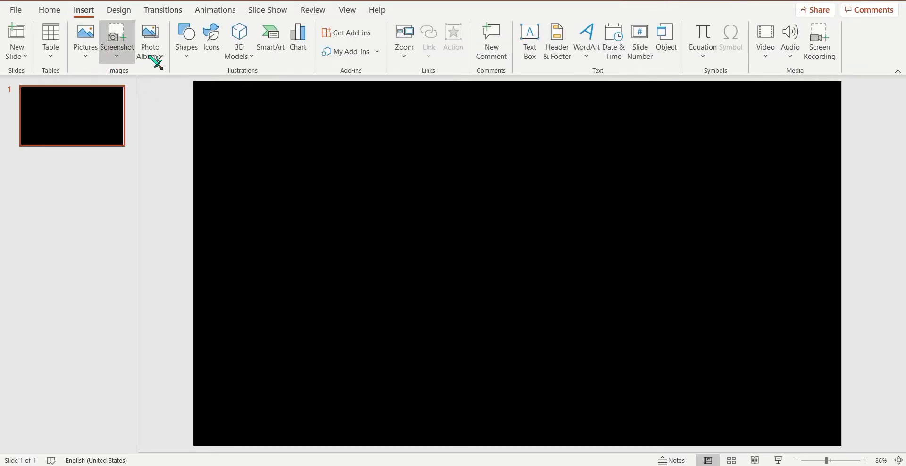
{"action": "left_click", "coordinate": [212, 50]}
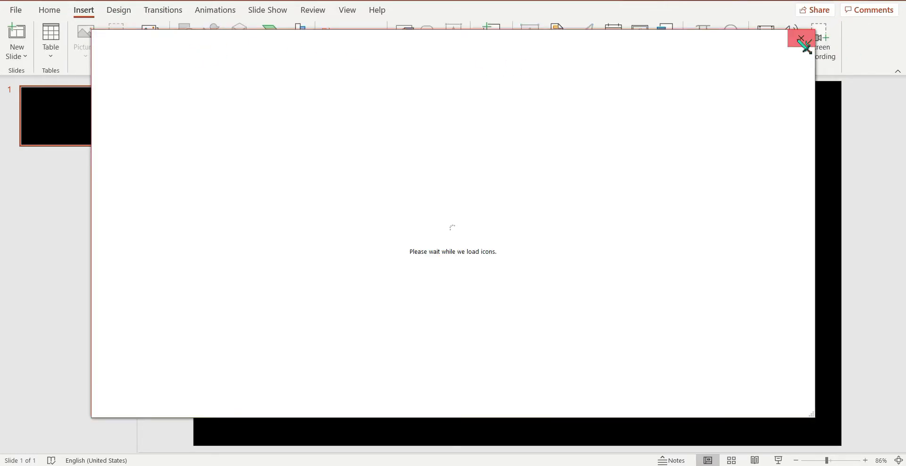
{"action": "left_click", "coordinate": [801, 38]}
{"action": "left_click", "coordinate": [187, 46]}
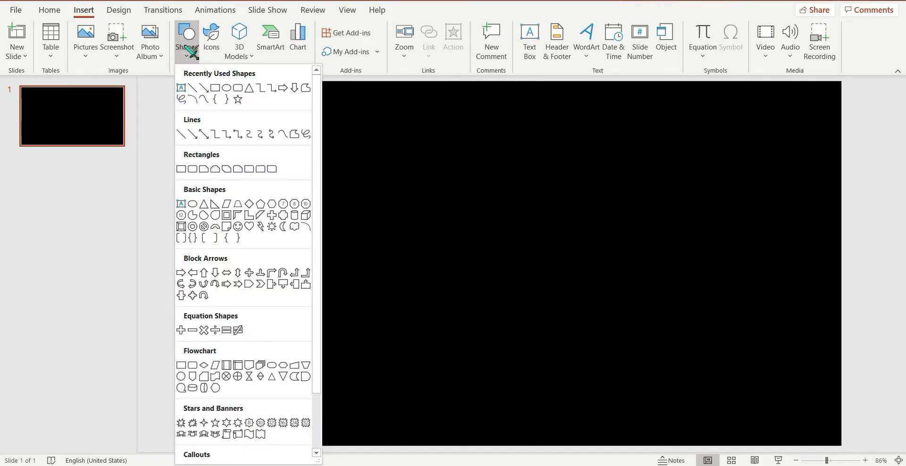
{"action": "left_click", "coordinate": [216, 97]}
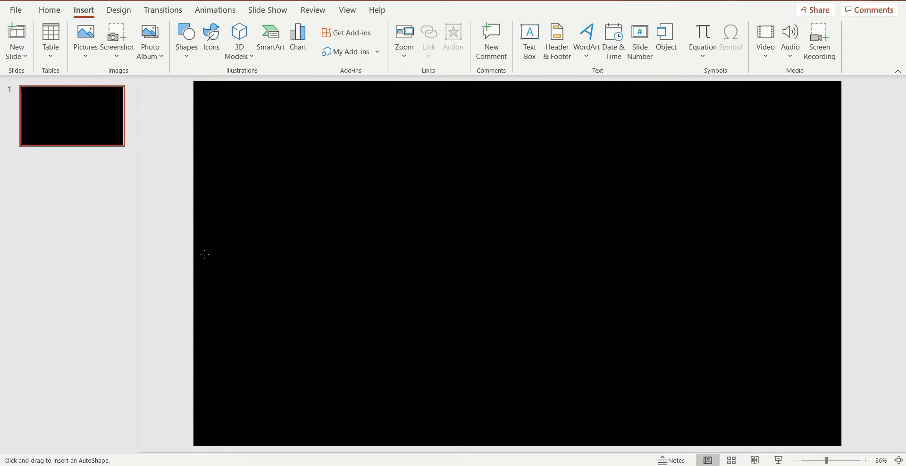
{"action": "left_click_drag", "start_coordinate": [202, 248], "coordinate": [835, 391]}
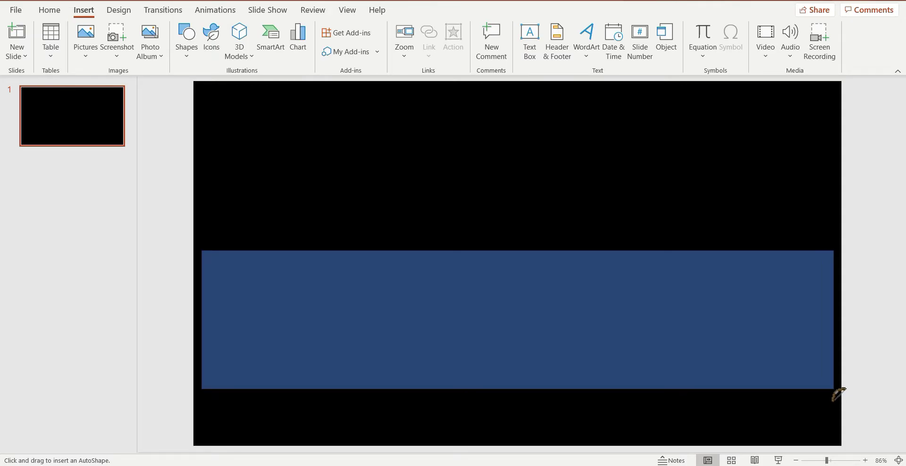
{"action": "left_click_drag", "start_coordinate": [837, 393], "coordinate": [837, 392]}
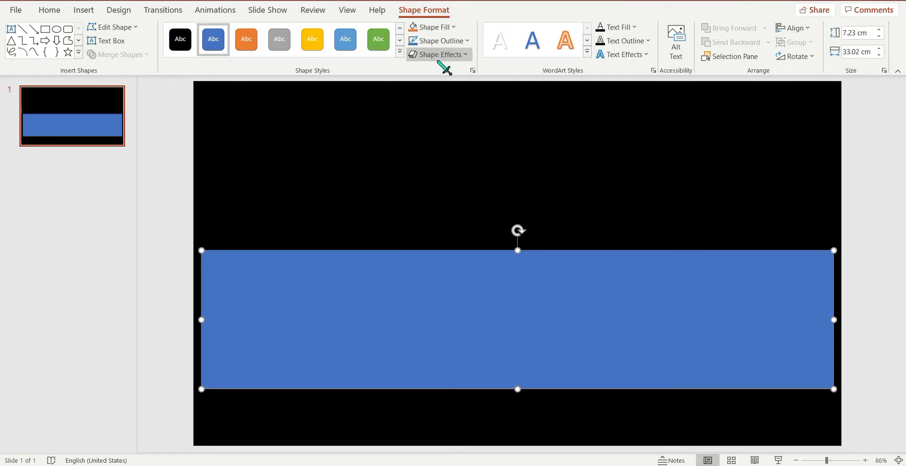
Remove the rectangle's fill and make its outline white
{"action": "left_click", "coordinate": [457, 27]}
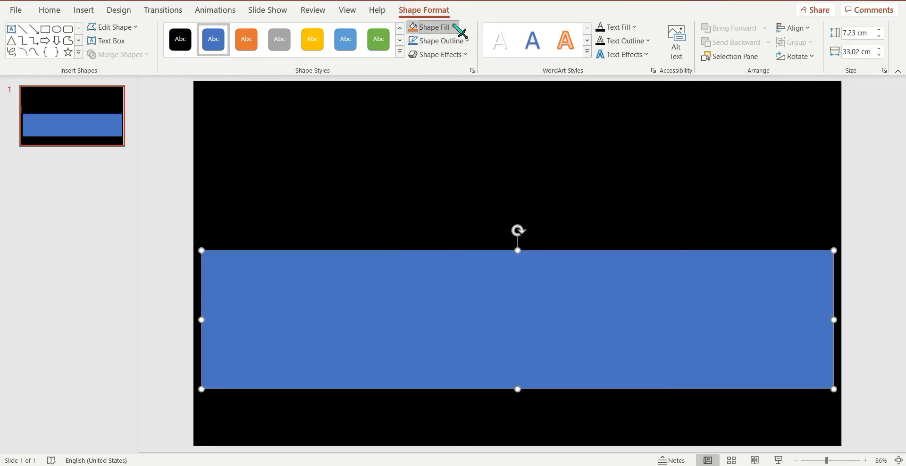
{"action": "left_click", "coordinate": [444, 158]}
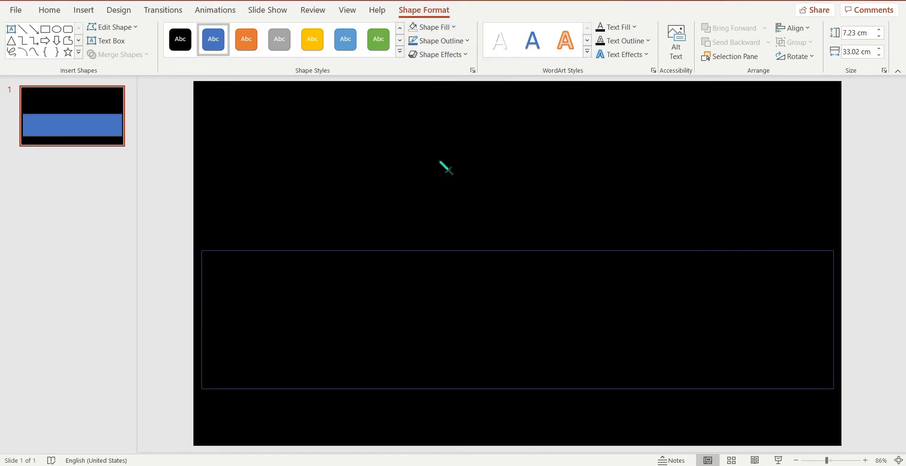
{"action": "left_click", "coordinate": [468, 41]}
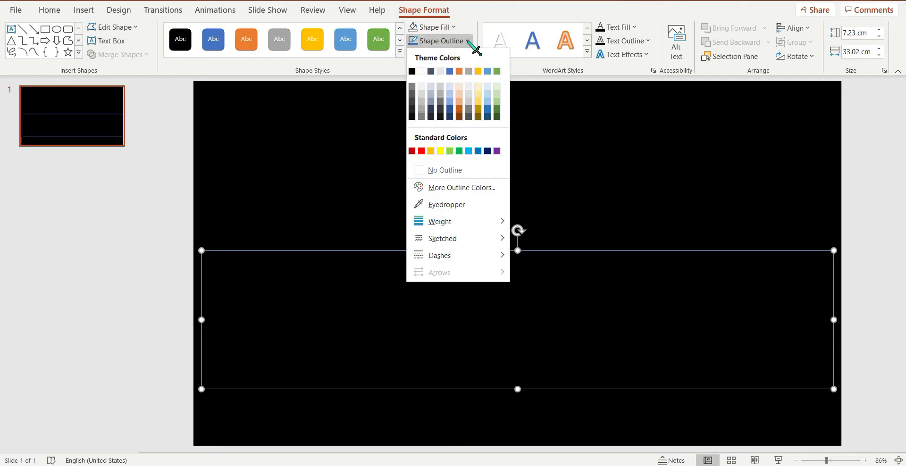
{"action": "left_click", "coordinate": [420, 72]}
{"action": "left_click", "coordinate": [890, 247]}
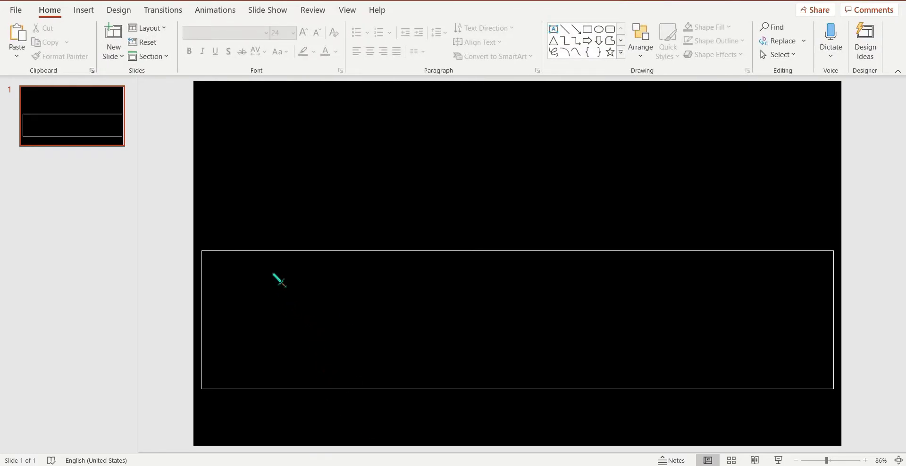
Set the rectangle's outline width to 5.5 pt and close the shape formatting options
{"action": "left_click", "coordinate": [281, 251]}
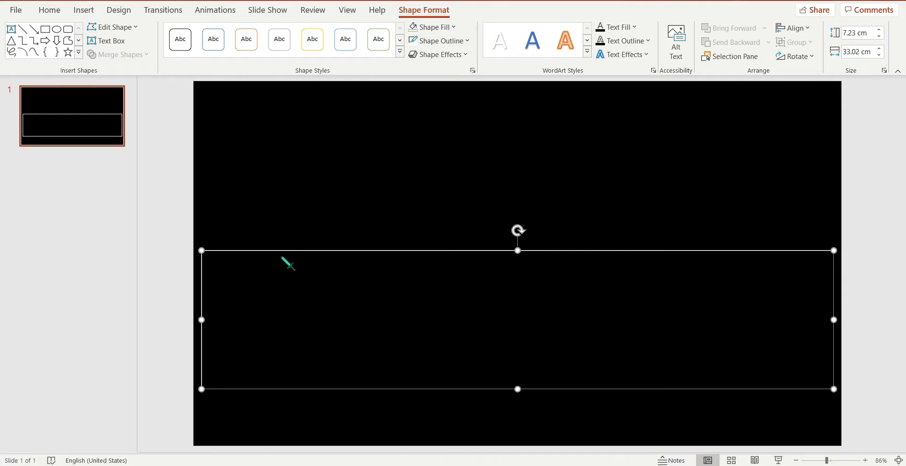
{"action": "left_click", "coordinate": [469, 41]}
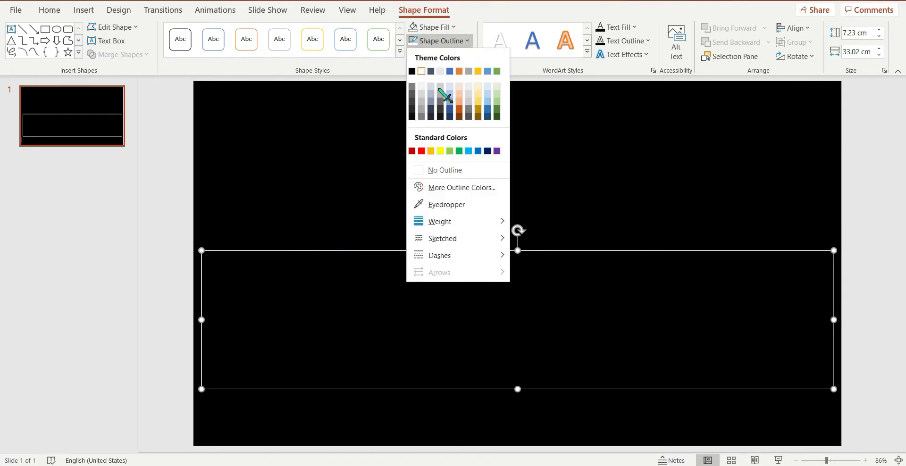
{"action": "mouse_move", "coordinate": [495, 222]}
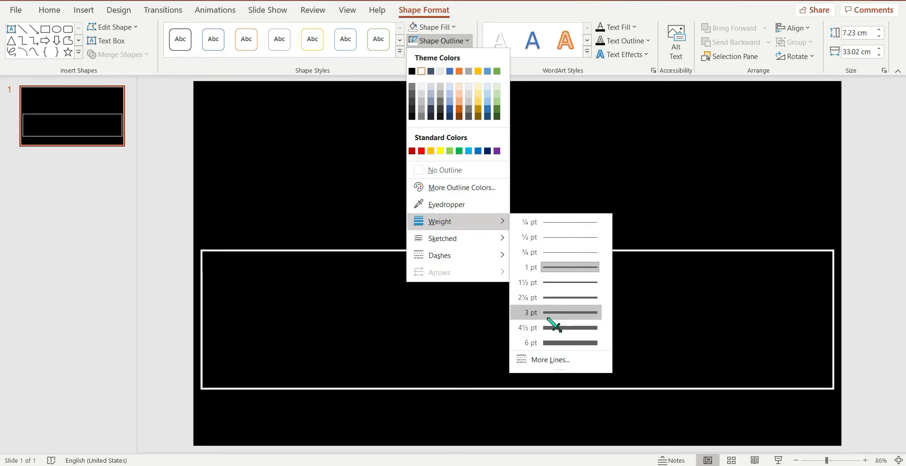
{"action": "left_click", "coordinate": [550, 361]}
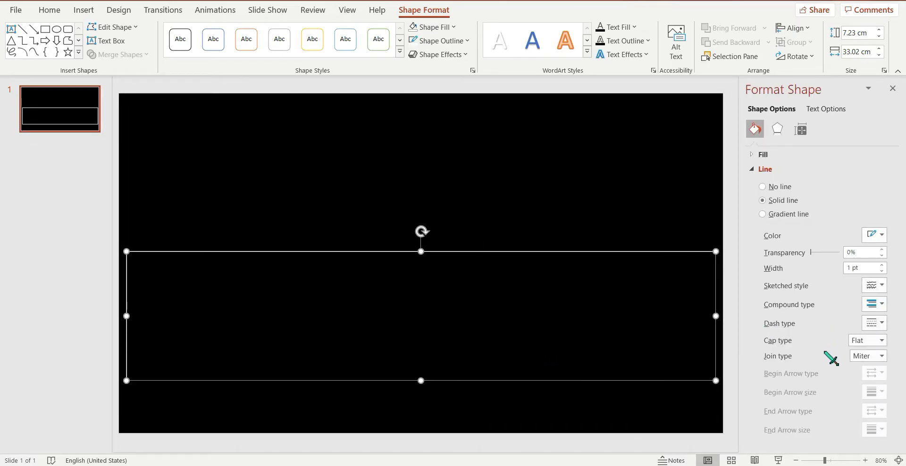
{"action": "left_click", "coordinate": [856, 272]}
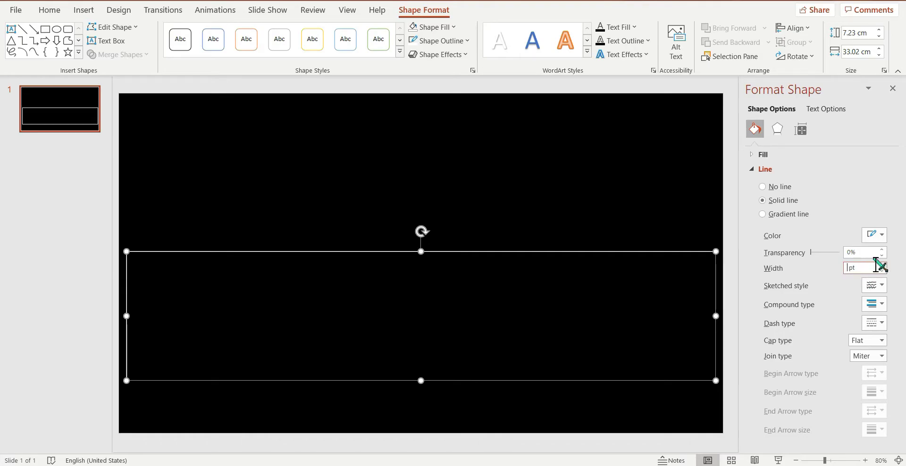
{"action": "type", "text": "5.5"}
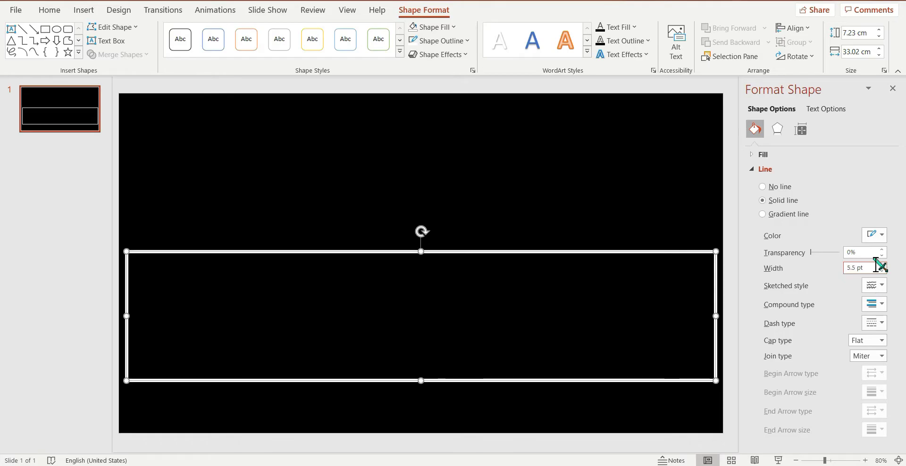
{"action": "left_click", "coordinate": [894, 89]}
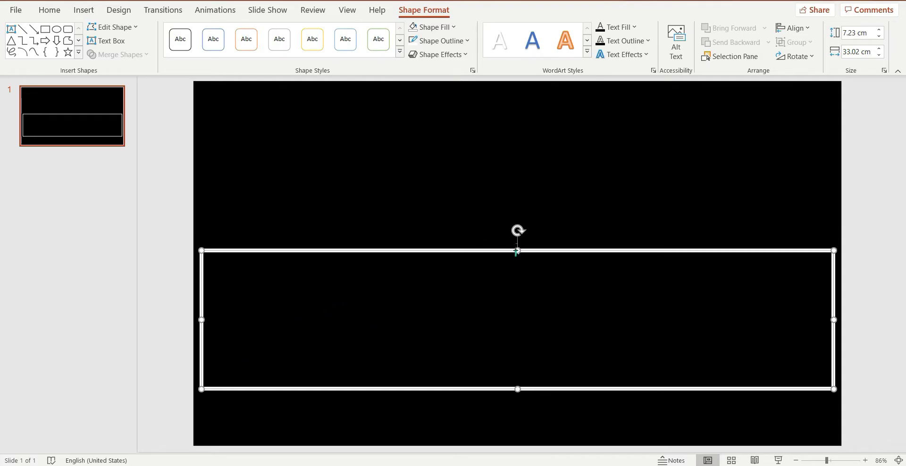
Shrink the white-outlined rectangle to about 25.8 cm wide and 6.8 cm tall, and centre it horizontally on the slide
{"action": "mouse_move", "coordinate": [519, 390]}
{"action": "left_mouse_down"}
{"action": "mouse_move", "coordinate": [520, 367]}
{"action": "mouse_move", "coordinate": [518, 381]}
{"action": "left_mouse_up"}
{"action": "left_click_drag", "start_coordinate": [203, 315], "coordinate": [263, 313]}
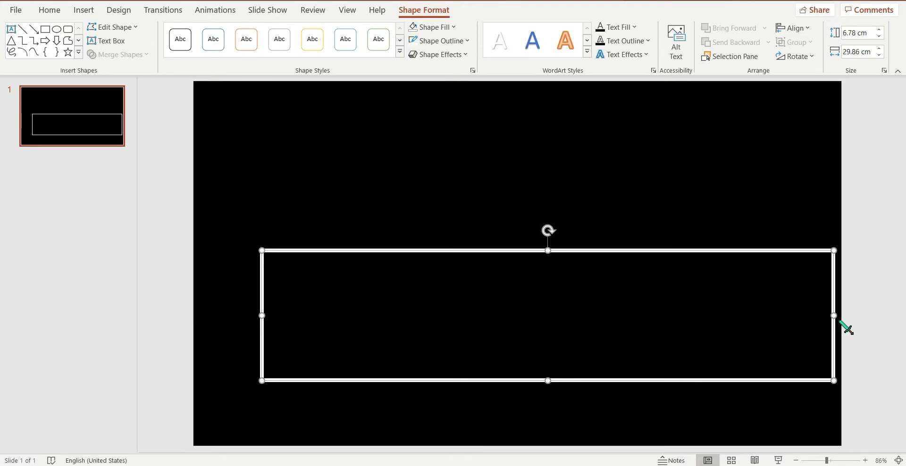
{"action": "left_click_drag", "start_coordinate": [834, 315], "coordinate": [754, 314]}
{"action": "left_click_drag", "start_coordinate": [588, 254], "coordinate": [598, 253]}
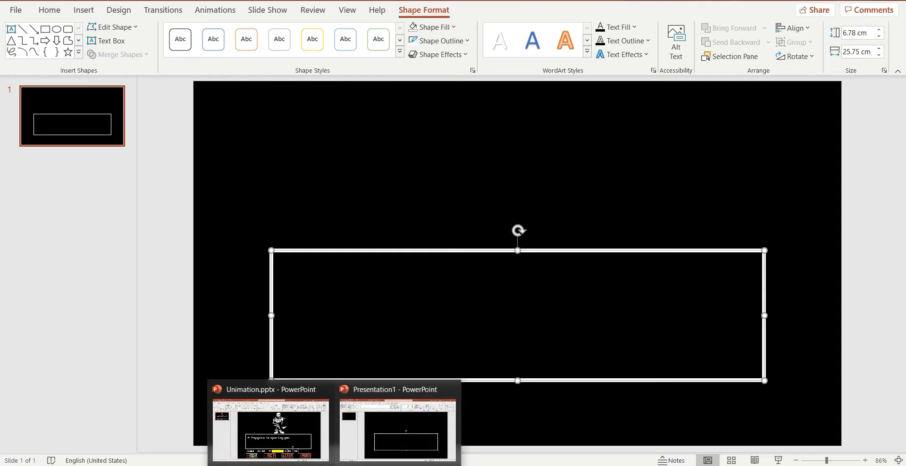
Compare the rectangle with the dialogue box in Unimation.pptx and widen it to about 26.4 cm to match
{"action": "left_click", "coordinate": [301, 457]}
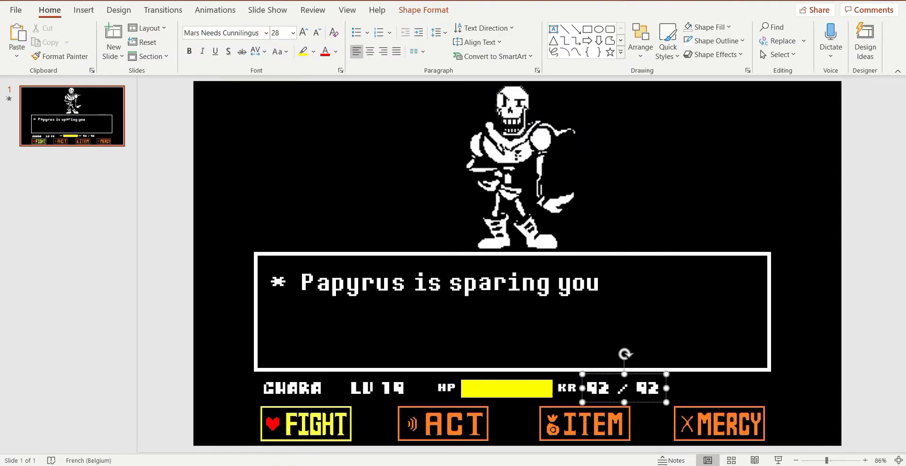
{"action": "left_click", "coordinate": [391, 448]}
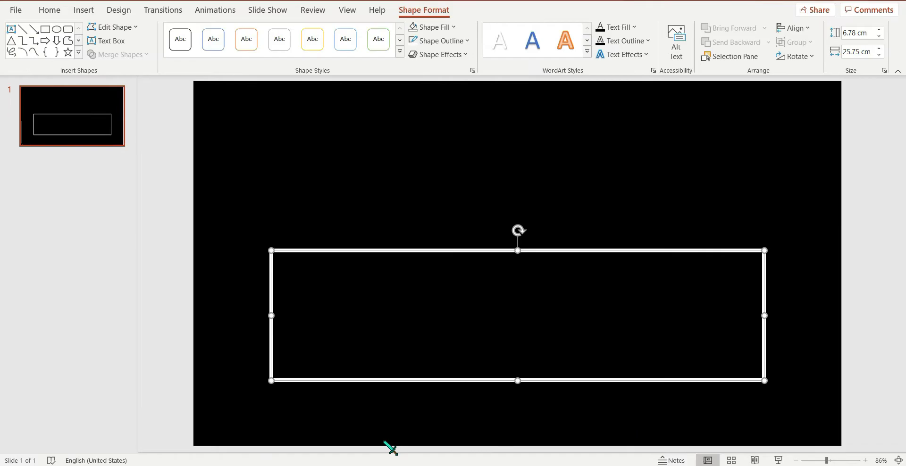
{"action": "left_click_drag", "start_coordinate": [272, 316], "coordinate": [263, 316]}
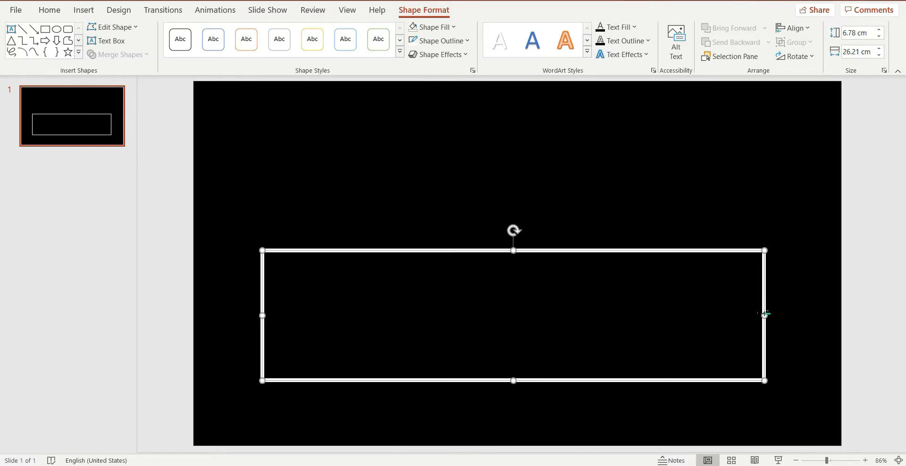
{"action": "left_click_drag", "start_coordinate": [765, 315], "coordinate": [768, 316]}
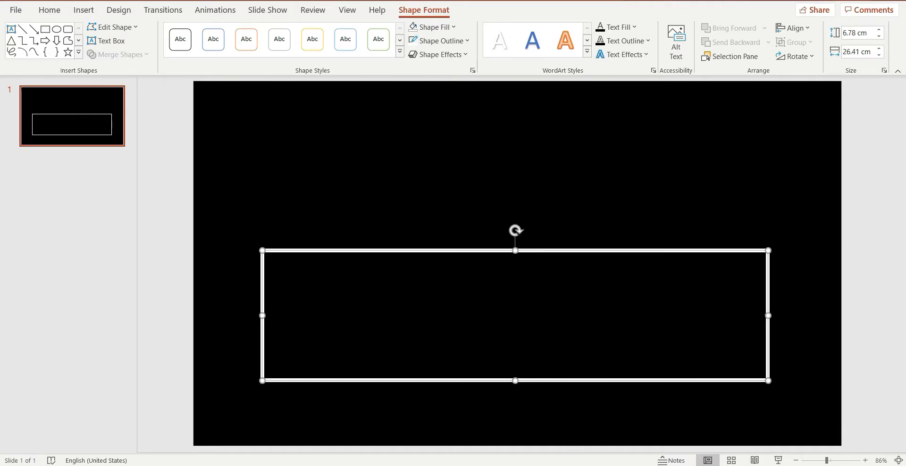
{"action": "left_click", "coordinate": [310, 458]}
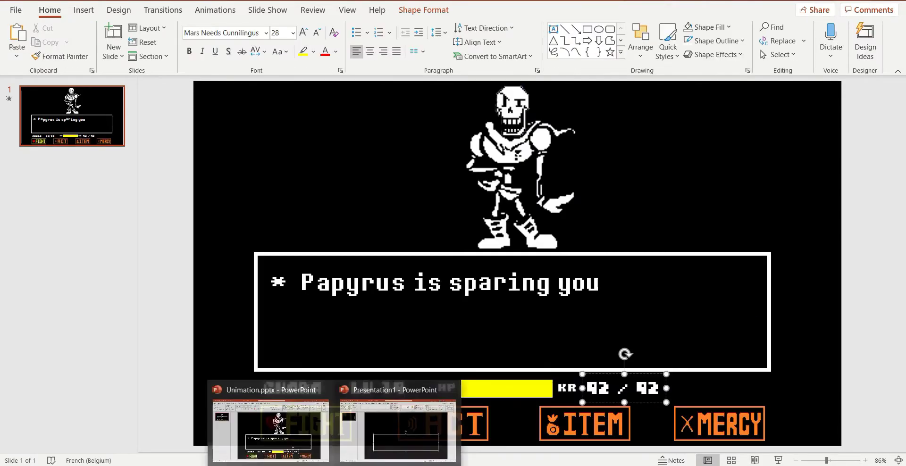
{"action": "left_click", "coordinate": [422, 454]}
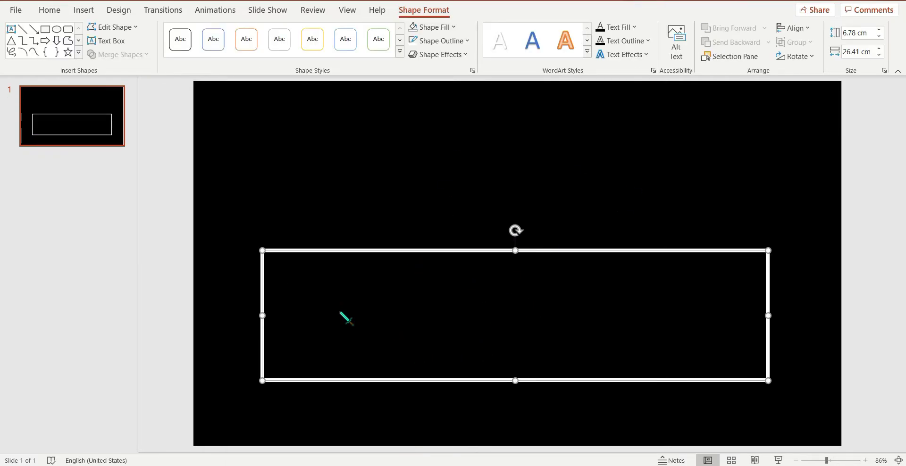
{"action": "left_click", "coordinate": [373, 413]}
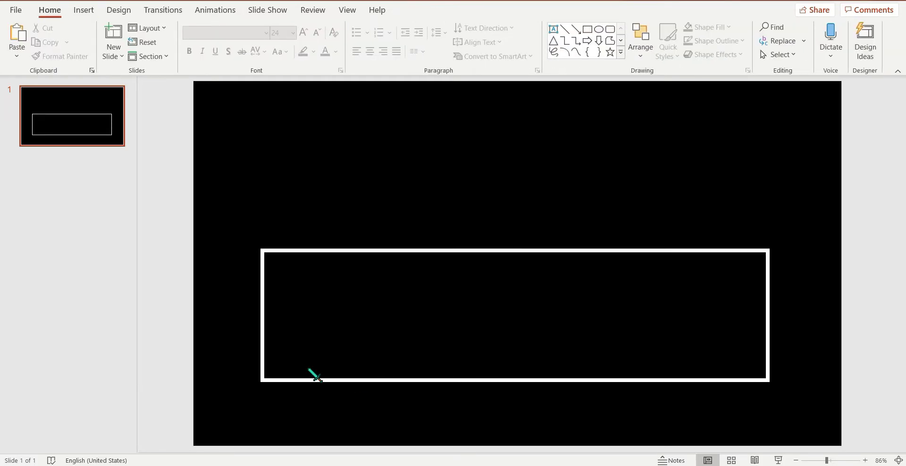
Insert all eight button pictures from the Desktop folder Adobe Premiere Pro > UNDERTALE > Undertale Buttons onto the slide
{"action": "left_click", "coordinate": [84, 10]}
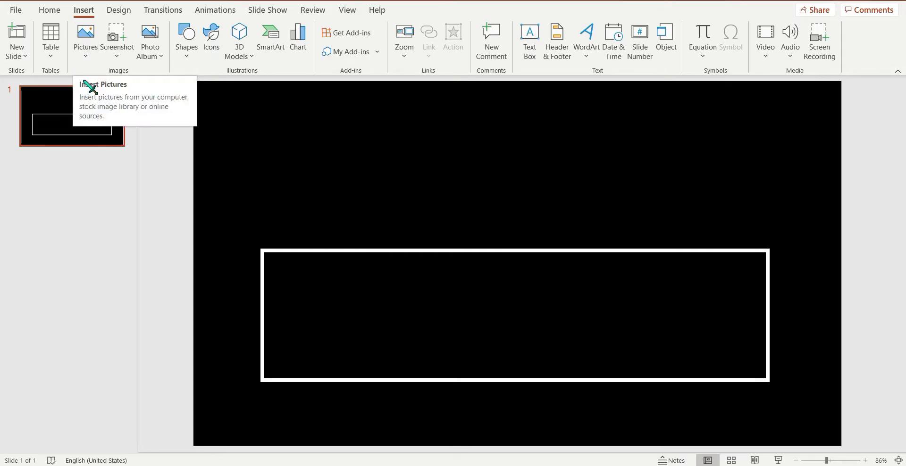
{"action": "left_click", "coordinate": [90, 49]}
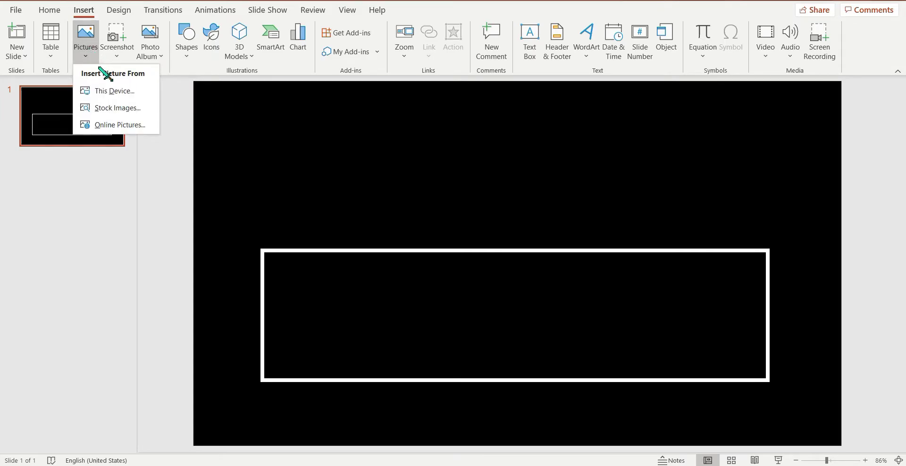
{"action": "left_click", "coordinate": [114, 91]}
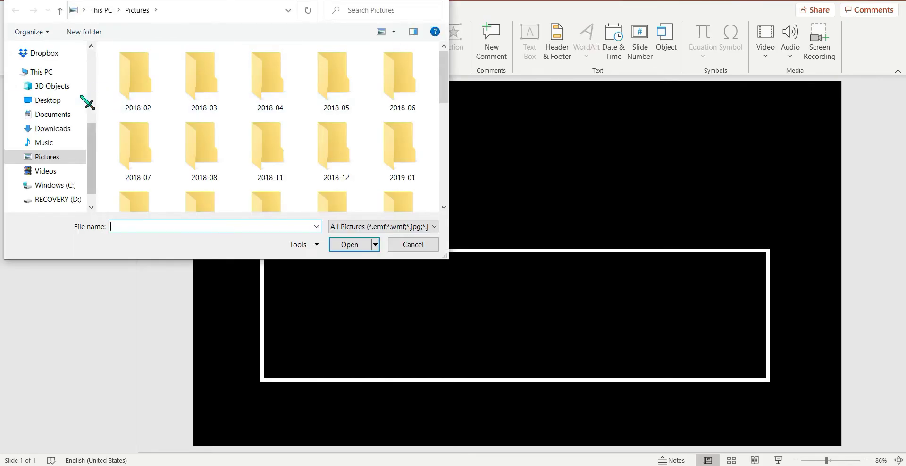
{"action": "left_click", "coordinate": [81, 97]}
{"action": "left_click_drag", "start_coordinate": [444, 74], "coordinate": [415, 55]}
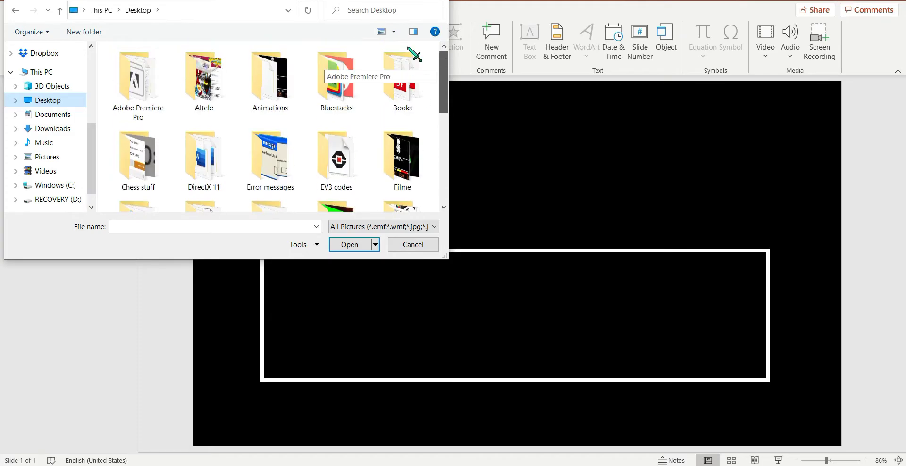
{"action": "double_click", "coordinate": [134, 78]}
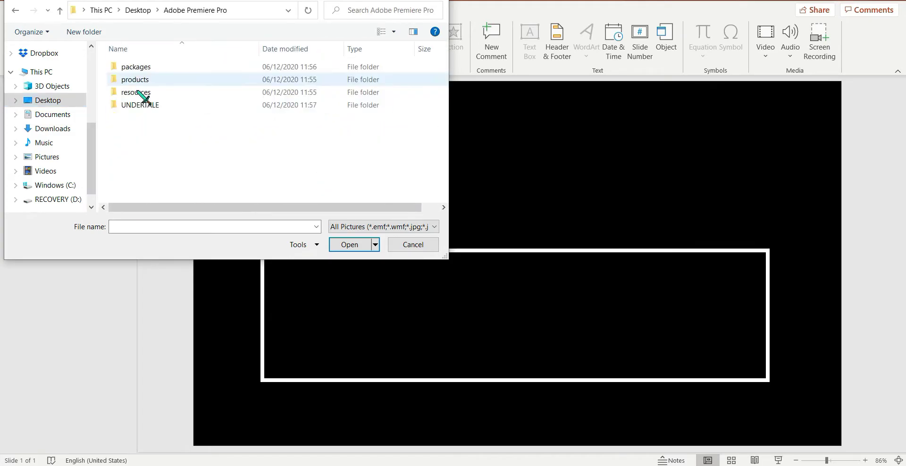
{"action": "double_click", "coordinate": [169, 105]}
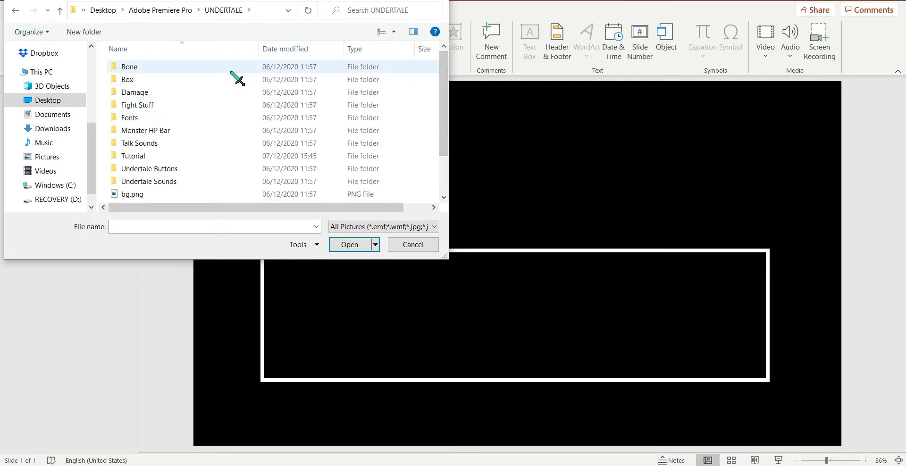
{"action": "double_click", "coordinate": [211, 170]}
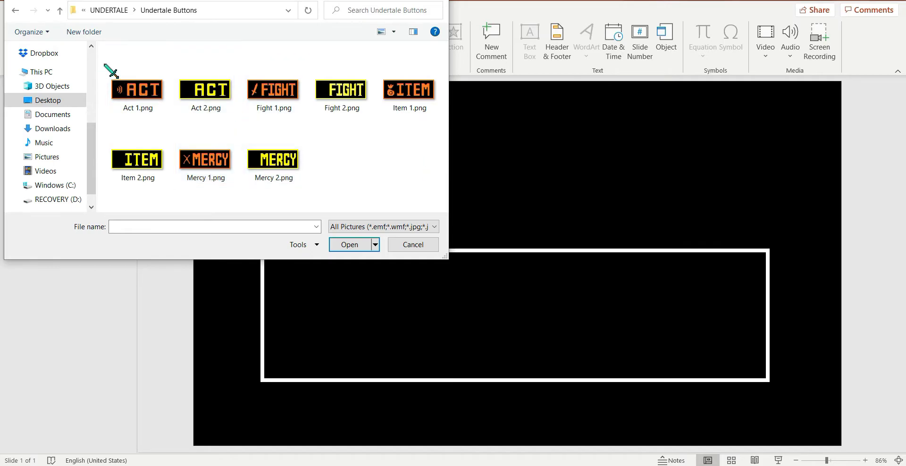
{"action": "left_click_drag", "start_coordinate": [101, 62], "coordinate": [408, 202]}
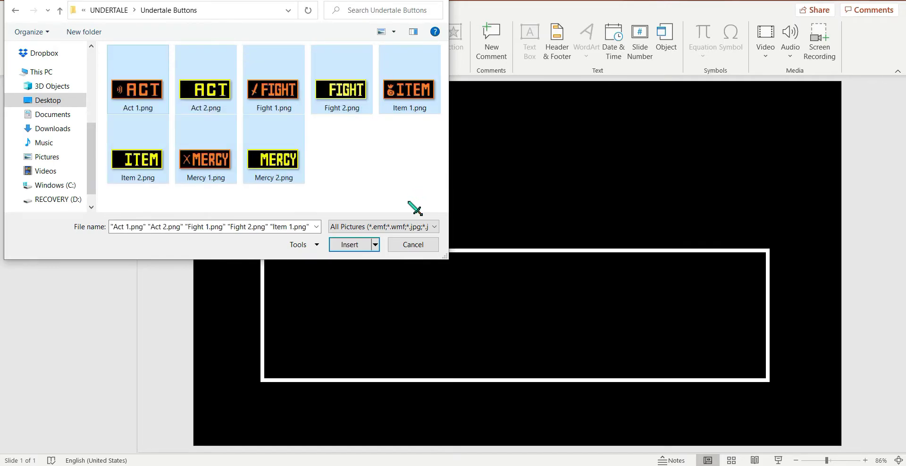
{"action": "left_click", "coordinate": [349, 245]}
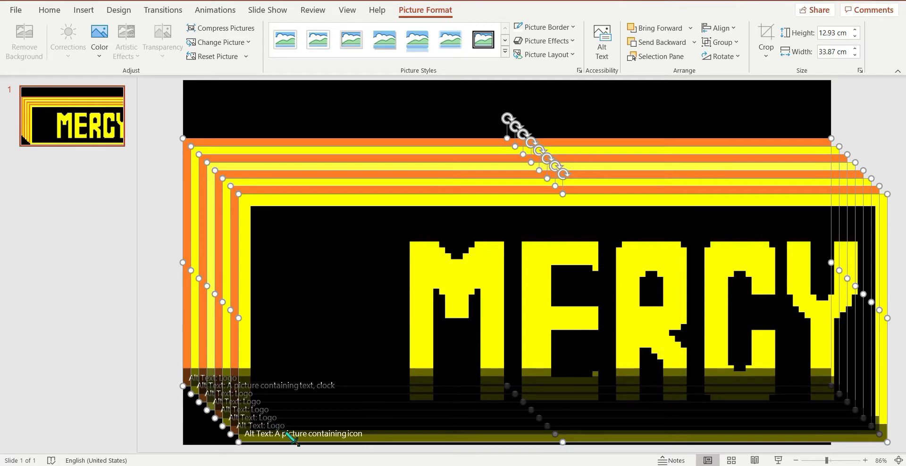
Dismiss the alt text options and delete the yellow MERCY and ITEM pictures from the stack
{"action": "left_click", "coordinate": [290, 436]}
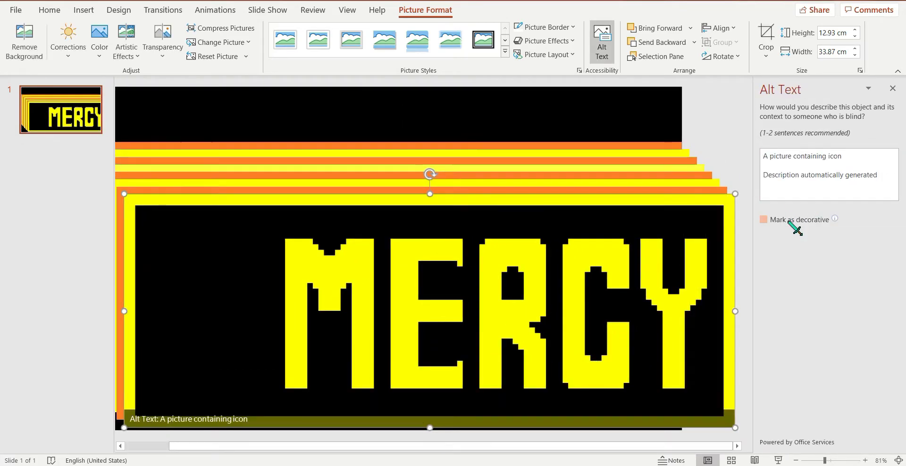
{"action": "left_click", "coordinate": [789, 222]}
{"action": "left_click", "coordinate": [894, 89]}
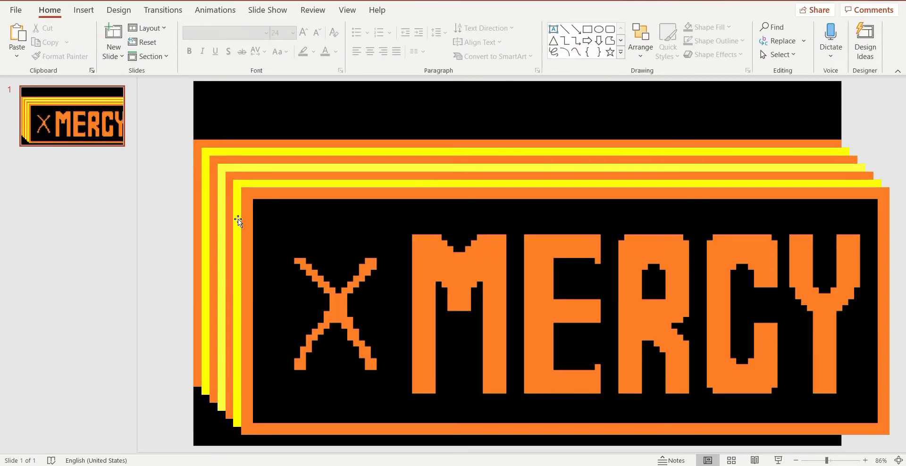
{"action": "left_click", "coordinate": [238, 221]}
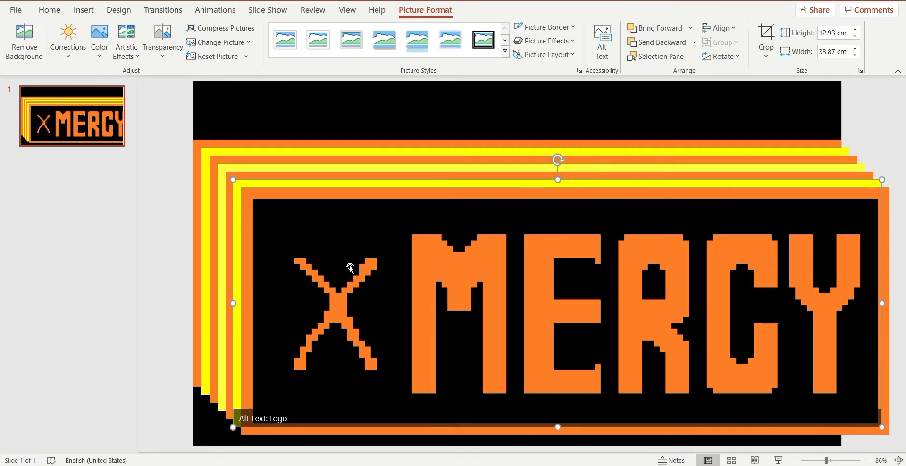
{"action": "key", "text": "Delete"}
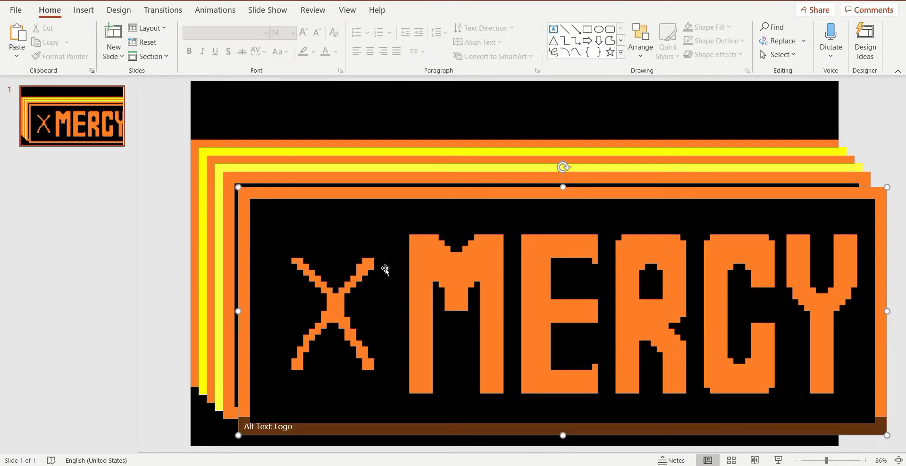
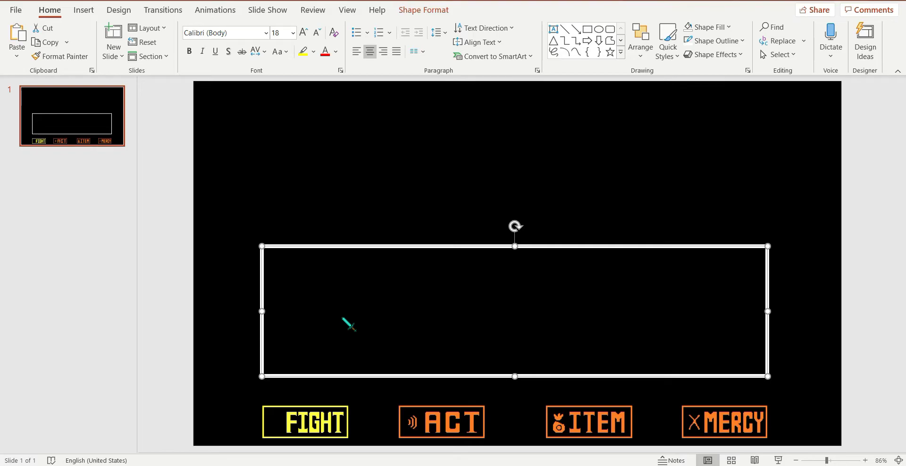
Draw a text box for the character name in the gap between the dialogue box and the FIGHT and ACT buttons
{"action": "left_click", "coordinate": [84, 10]}
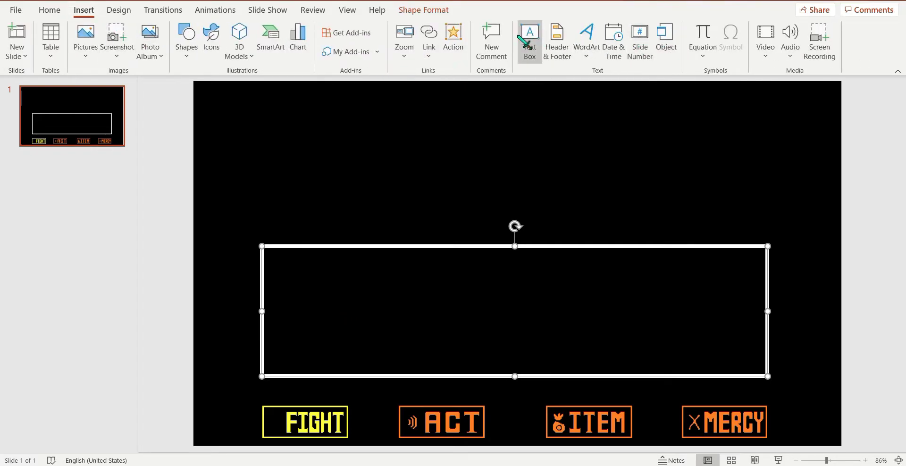
{"action": "left_click", "coordinate": [529, 52]}
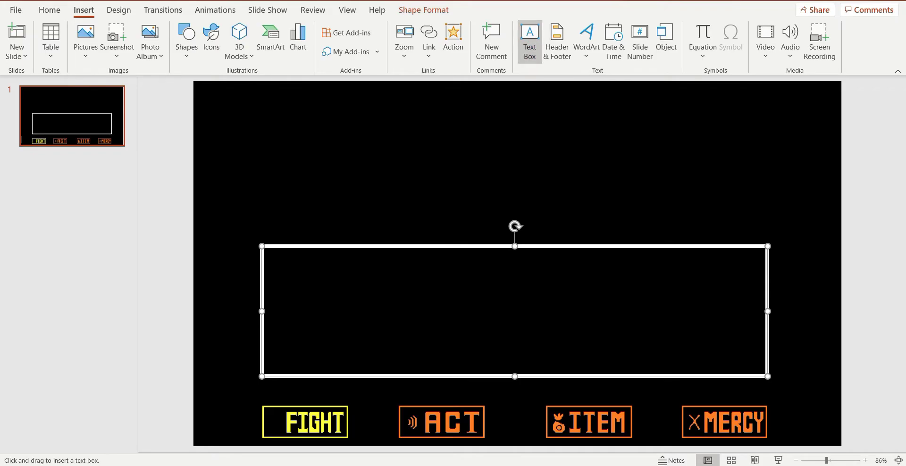
{"action": "key", "text": "Escape"}
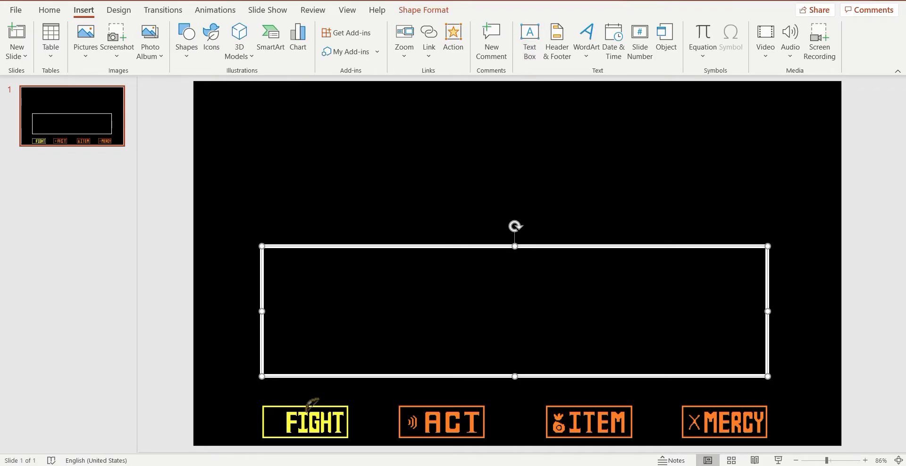
{"action": "left_click_drag", "start_coordinate": [263, 387], "coordinate": [437, 412]}
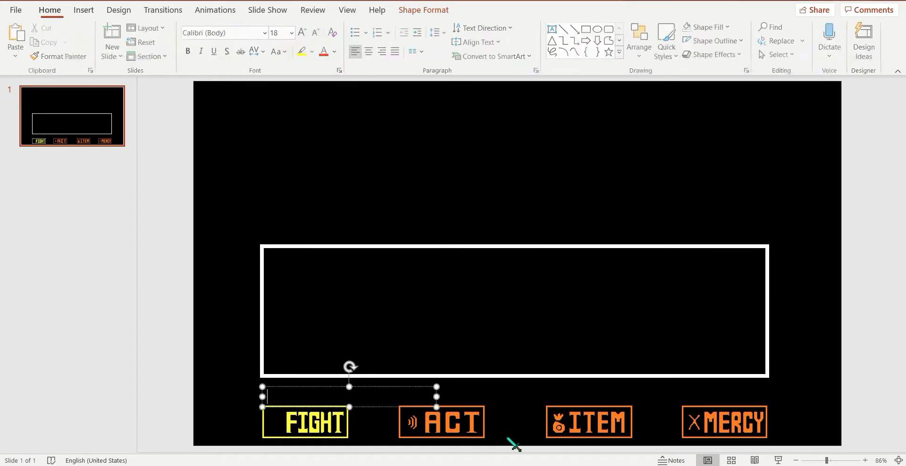
{"action": "left_click_drag", "start_coordinate": [375, 386], "coordinate": [375, 383]}
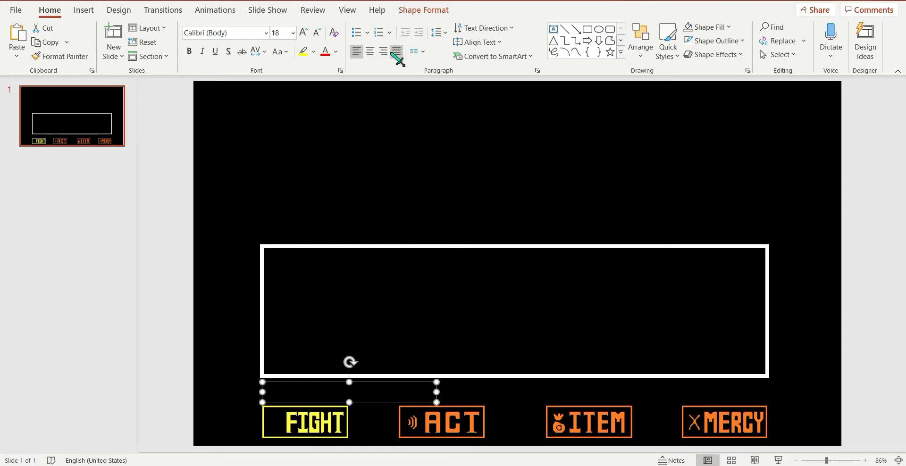
Set the text box's font colour to white and its font to Mars Needs Cunnilingus
{"action": "left_click", "coordinate": [336, 51]}
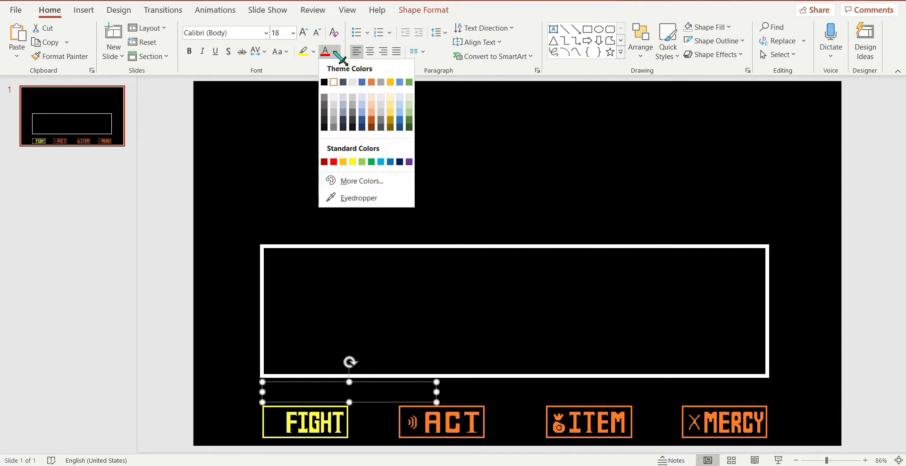
{"action": "left_click", "coordinate": [334, 83]}
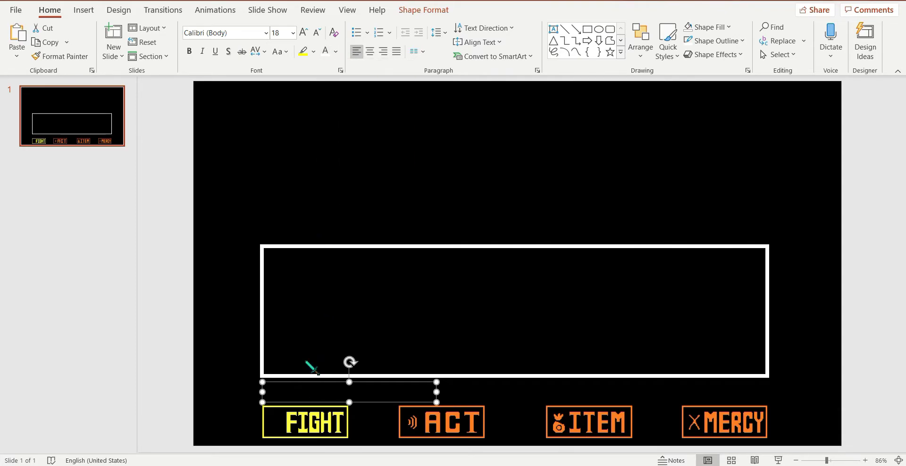
{"action": "left_click", "coordinate": [266, 33]}
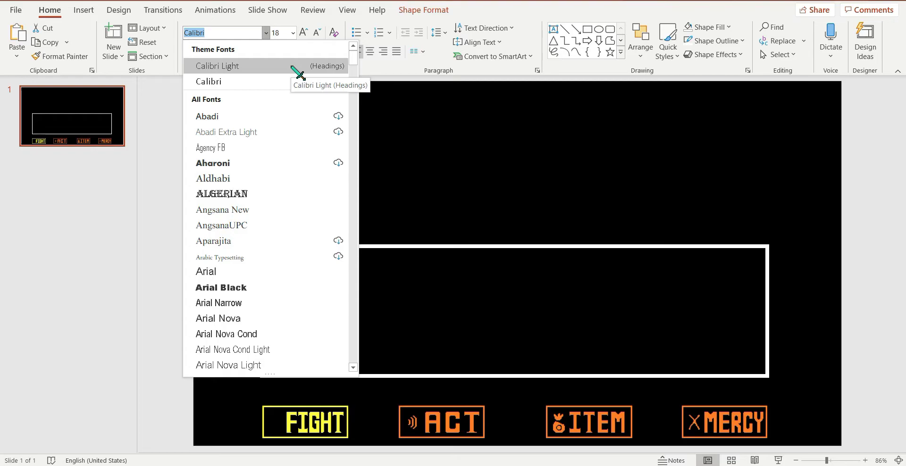
{"action": "left_click_drag", "start_coordinate": [354, 56], "coordinate": [357, 215]}
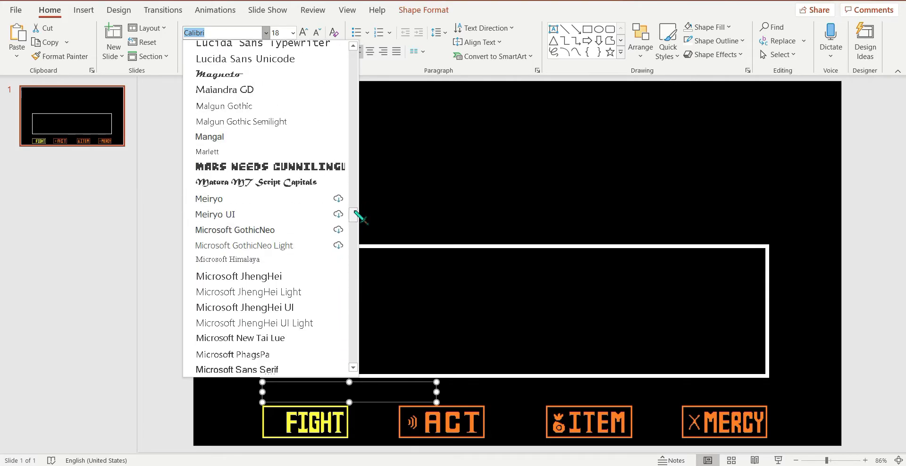
{"action": "left_click", "coordinate": [272, 166]}
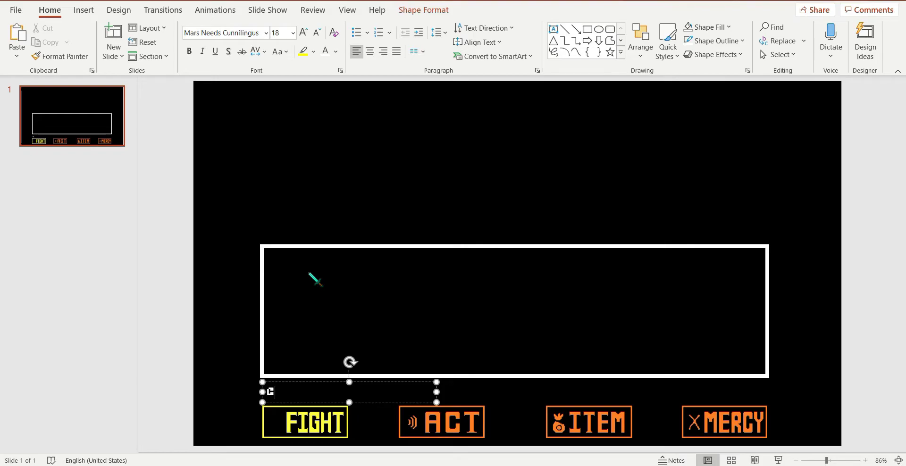
Enter CHARA in the text box and increase its font size to 24
{"action": "type", "text": "HARA"}
{"action": "double_click", "coordinate": [302, 392]}
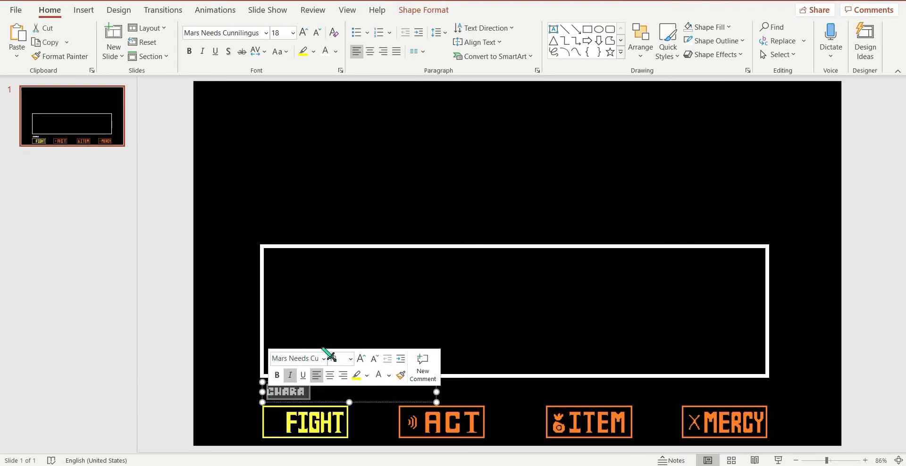
{"action": "left_click", "coordinate": [302, 33]}
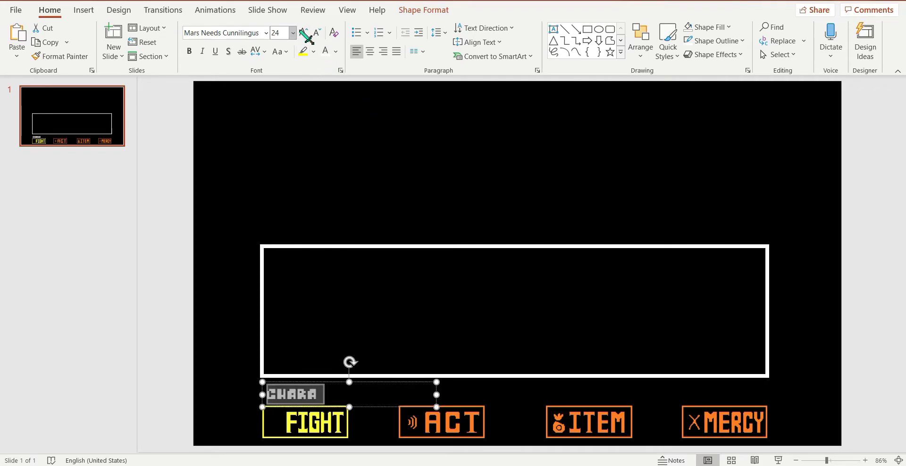
Try font size 28 on the CHARA text, return it to 24, and move its text box up just below the dialogue box
{"action": "left_click", "coordinate": [304, 33]}
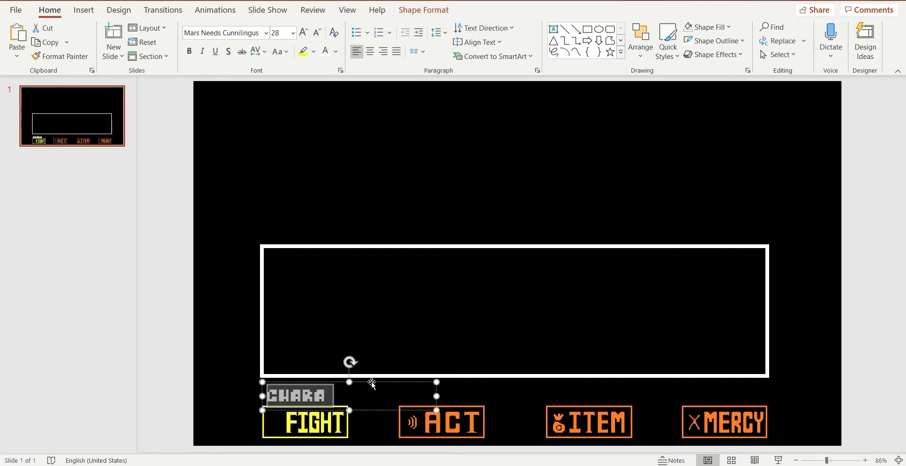
{"action": "left_click_drag", "start_coordinate": [372, 383], "coordinate": [372, 379]}
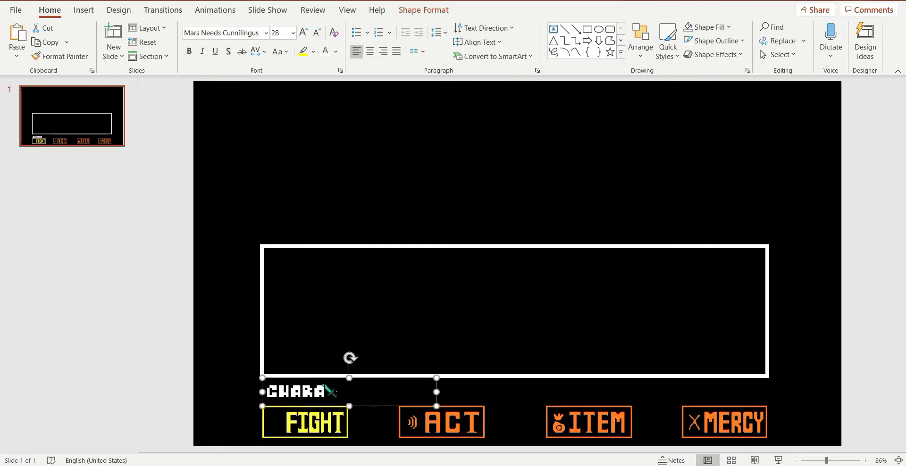
{"action": "double_click", "coordinate": [325, 386]}
{"action": "left_click", "coordinate": [318, 32]}
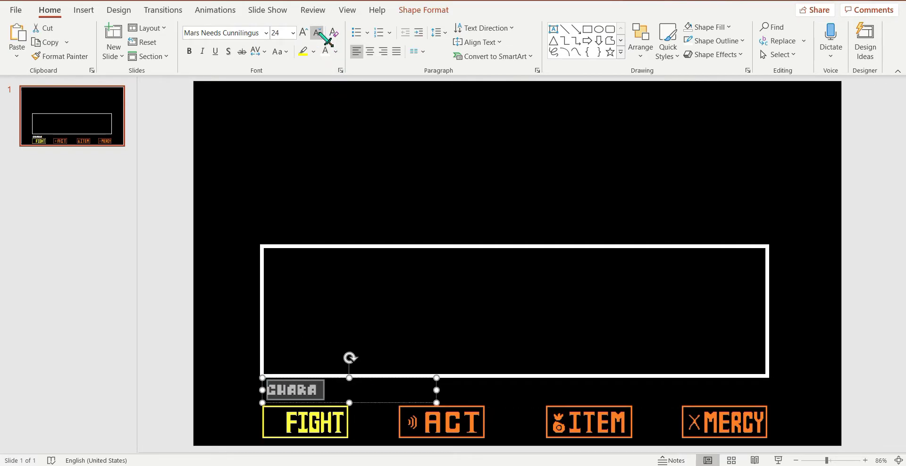
{"action": "left_click_drag", "start_coordinate": [379, 379], "coordinate": [362, 383]}
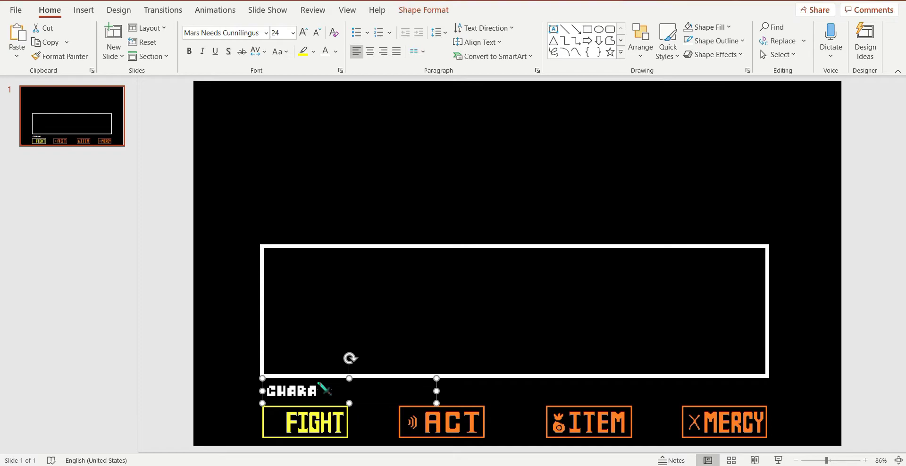
Add LV 19 after CHARA in the status text box, separated by several spaces
{"action": "left_click", "coordinate": [319, 384]}
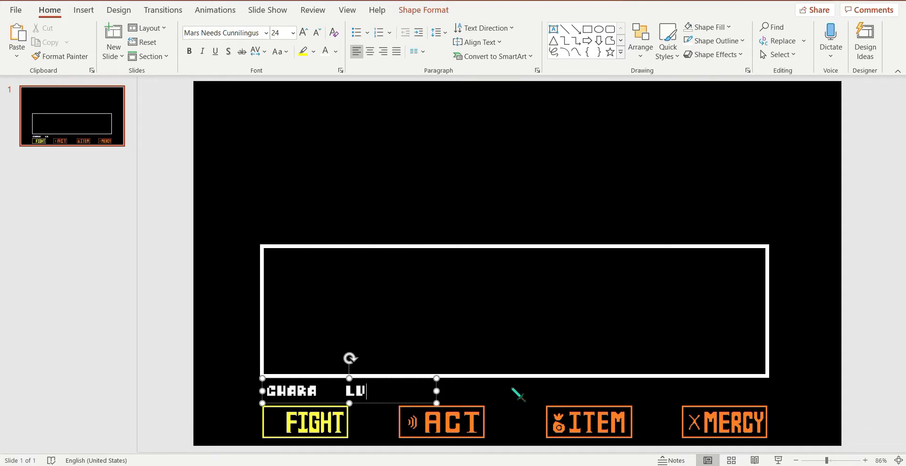
{"action": "type", "text": "LV 19"}
Switch to Unimation.pptx to check its CHARA LV 19 text box and return to the new presentation
{"action": "left_click", "coordinate": [288, 427]}
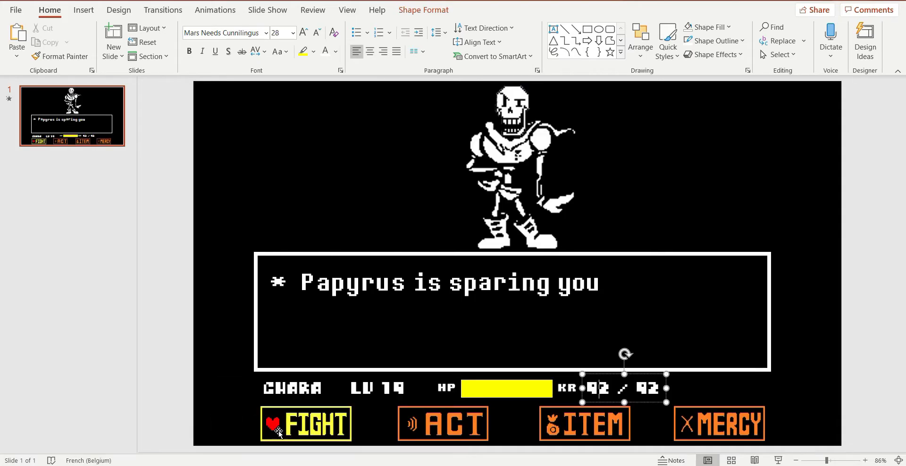
{"action": "left_click", "coordinate": [313, 391]}
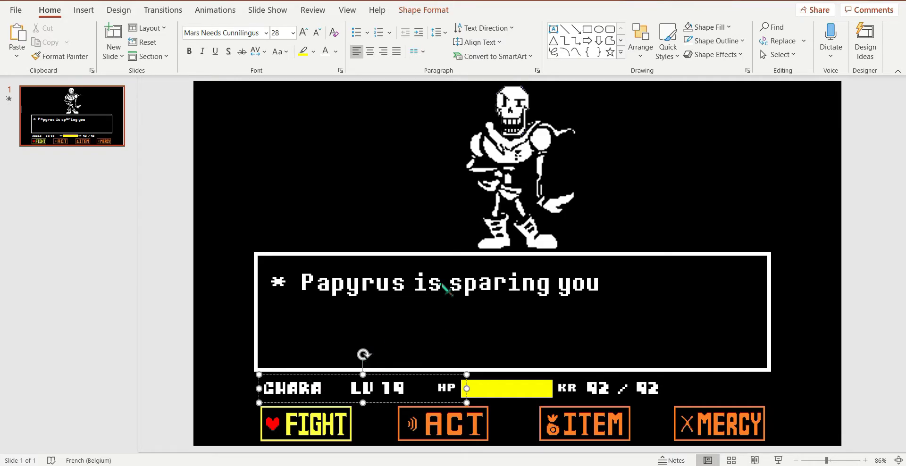
{"action": "mouse_move", "coordinate": [339, 465]}
{"action": "left_click", "coordinate": [406, 431]}
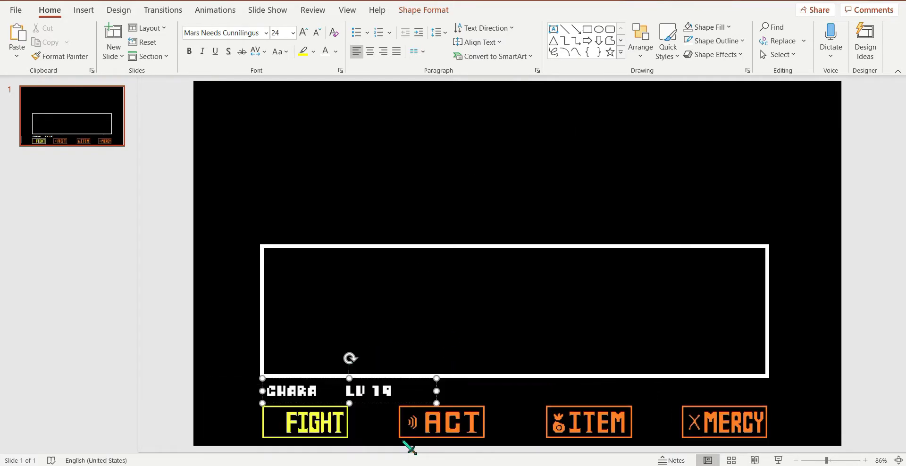
Shorten the white-outlined dialogue box by raising its lower edge, and move the status text box up slightly beneath it
{"action": "left_click", "coordinate": [516, 376]}
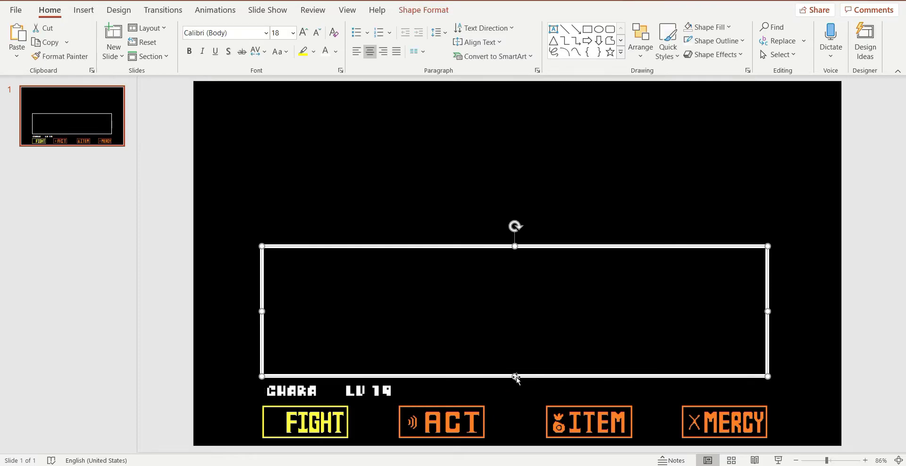
{"action": "left_click_drag", "start_coordinate": [516, 378], "coordinate": [519, 369]}
{"action": "left_click", "coordinate": [339, 392]}
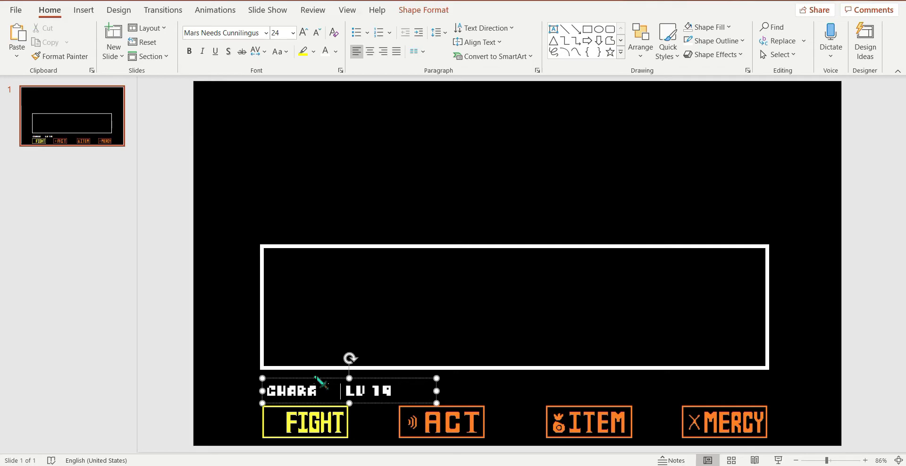
{"action": "left_click_drag", "start_coordinate": [314, 379], "coordinate": [313, 375]}
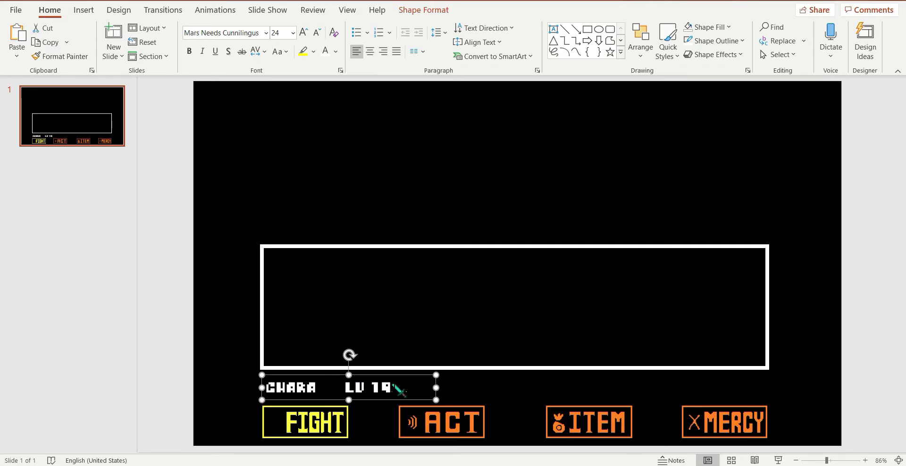
Set the CHARA LV 19 text to font size 28 and nudge its box up towards the dialogue box
{"action": "left_click_drag", "start_coordinate": [403, 383], "coordinate": [246, 390]}
{"action": "left_click", "coordinate": [304, 32]}
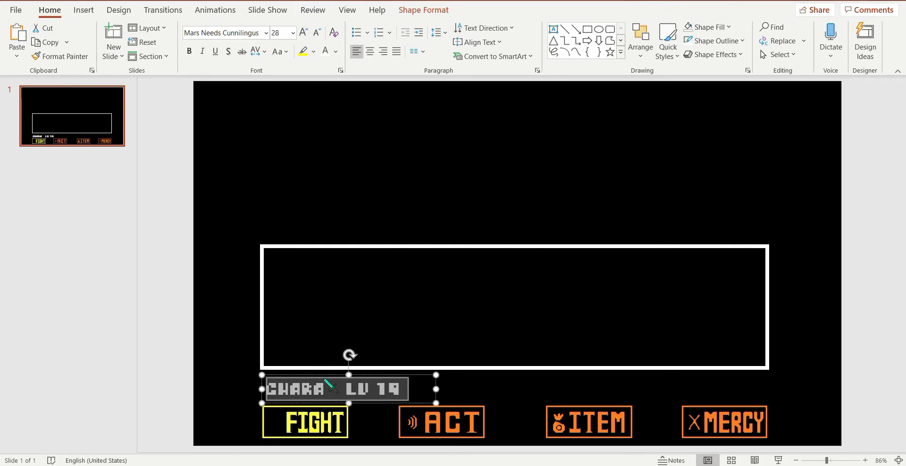
{"action": "left_click_drag", "start_coordinate": [324, 376], "coordinate": [325, 373]}
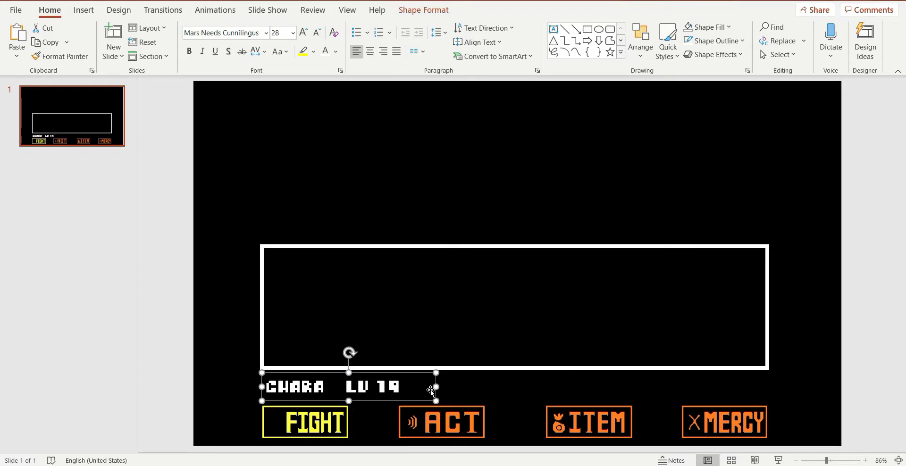
Widen the gap between CHARA and LV 19 in the status text
{"action": "left_click", "coordinate": [486, 399]}
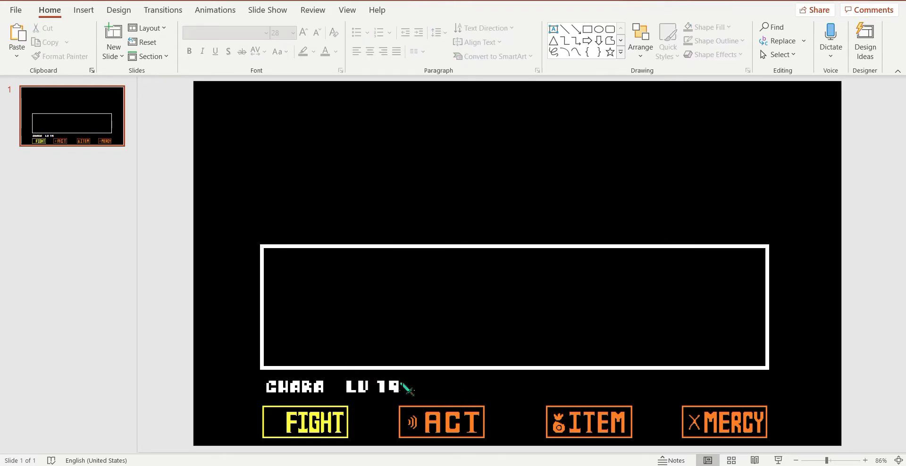
{"action": "left_click", "coordinate": [357, 387]}
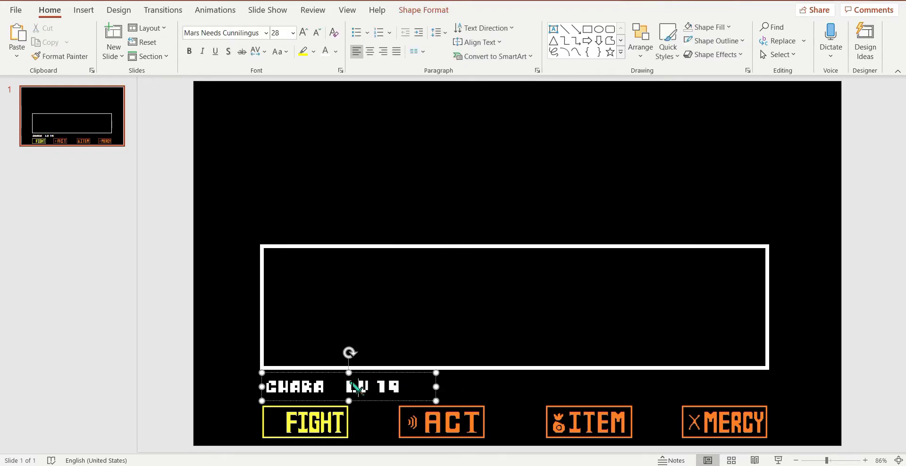
{"action": "left_click", "coordinate": [473, 402]}
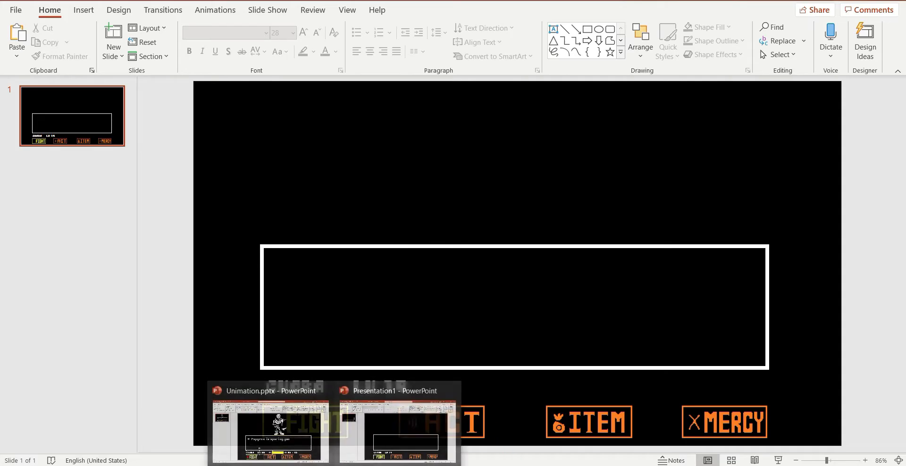
Examine the yellow health bar and the HP and KR labels in Unimation.pptx, and return to Presentation1
{"action": "left_click", "coordinate": [304, 439]}
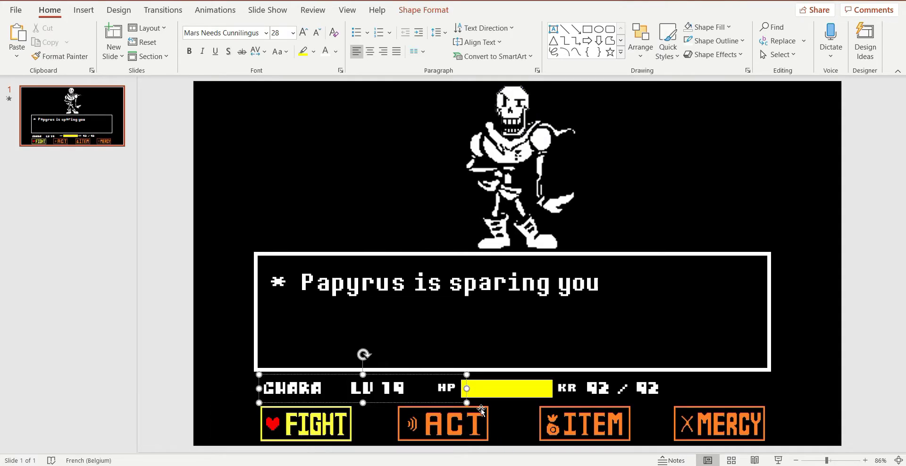
{"action": "left_click", "coordinate": [503, 389]}
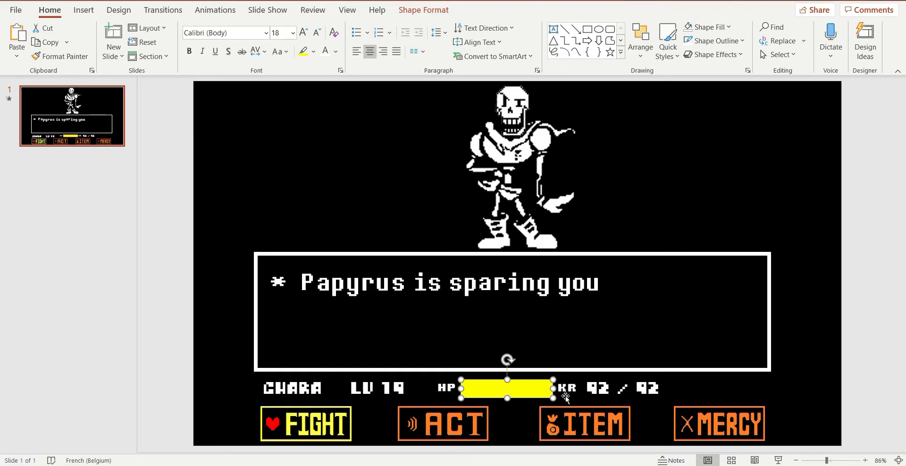
{"action": "left_click", "coordinate": [567, 395]}
{"action": "left_click", "coordinate": [452, 397]}
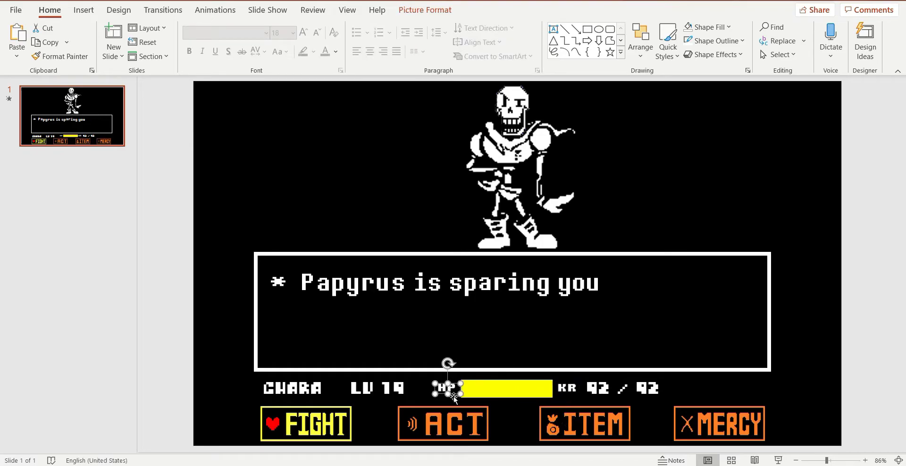
{"action": "mouse_move", "coordinate": [380, 459]}
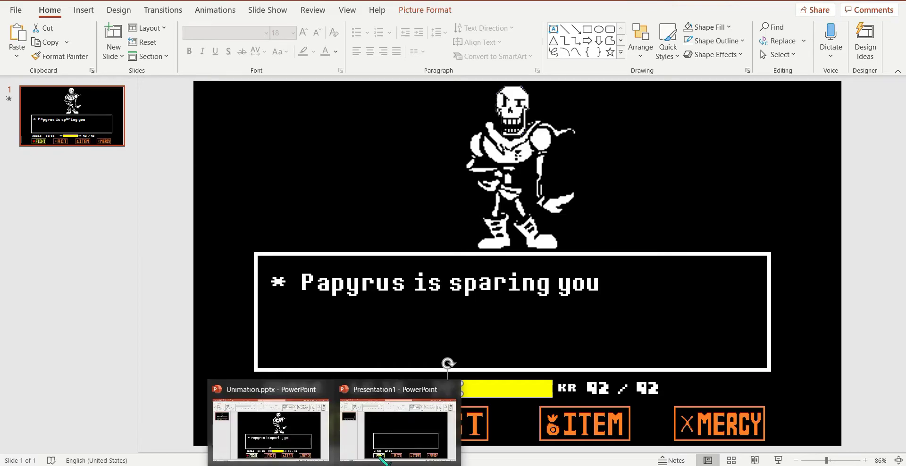
{"action": "left_click", "coordinate": [393, 440]}
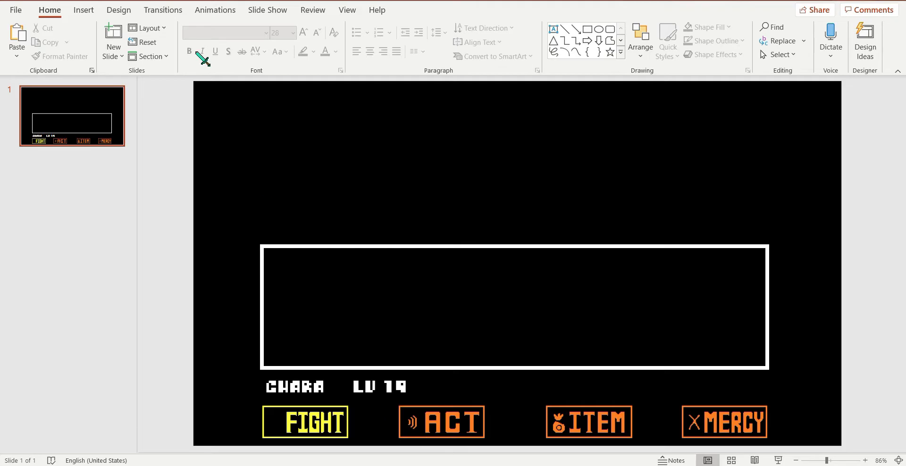
Draw a health-bar rectangle about 4.76 cm wide and 0.79 cm high beside LV 19, between the dialogue box and the buttons
{"action": "left_click", "coordinate": [85, 11]}
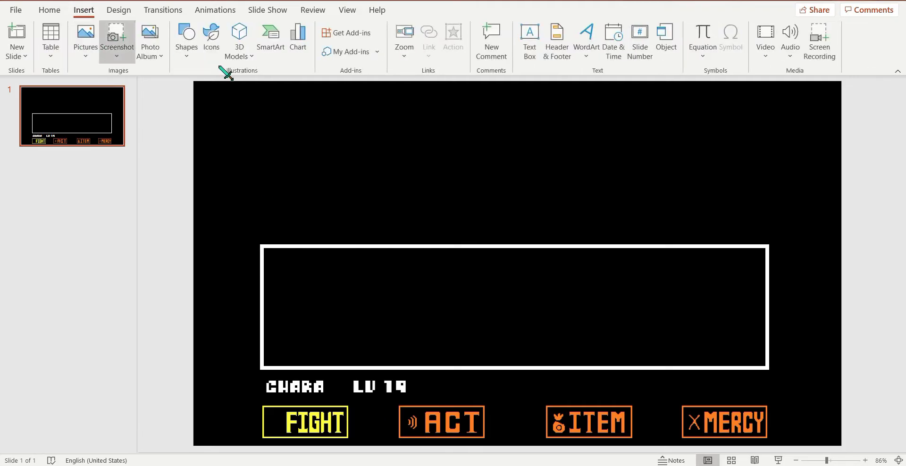
{"action": "left_click", "coordinate": [189, 40]}
{"action": "left_click", "coordinate": [215, 88]}
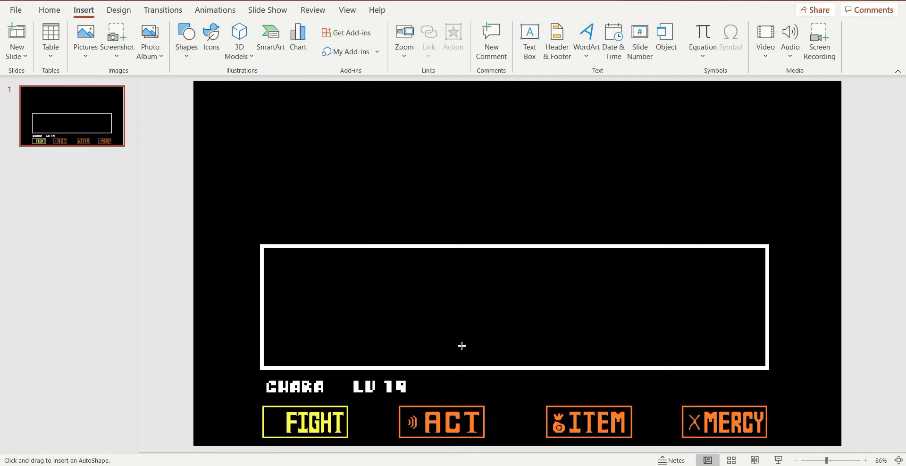
{"action": "mouse_move", "coordinate": [461, 380]}
{"action": "left_mouse_down"}
{"action": "mouse_move", "coordinate": [491, 395]}
{"action": "mouse_move", "coordinate": [553, 395]}
{"action": "left_mouse_up"}
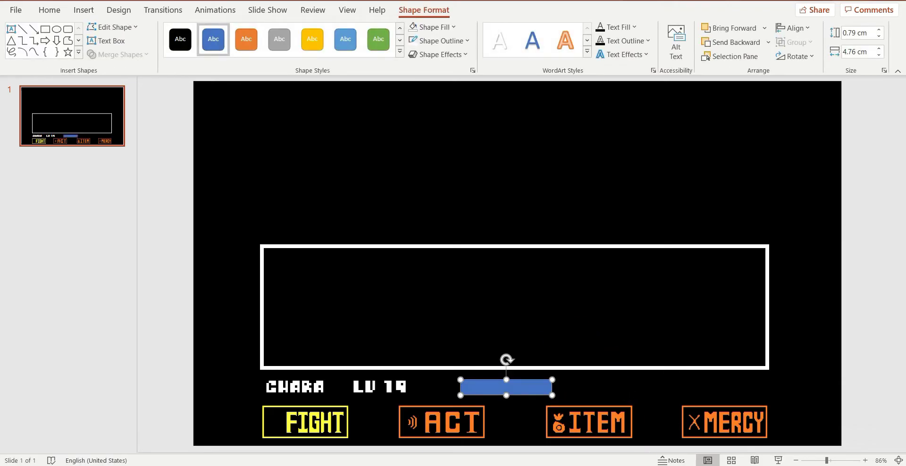
Check the health bar in Unimation.pptx and give the new rectangle in Presentation1 a red fill and a red outline
{"action": "left_click", "coordinate": [312, 460]}
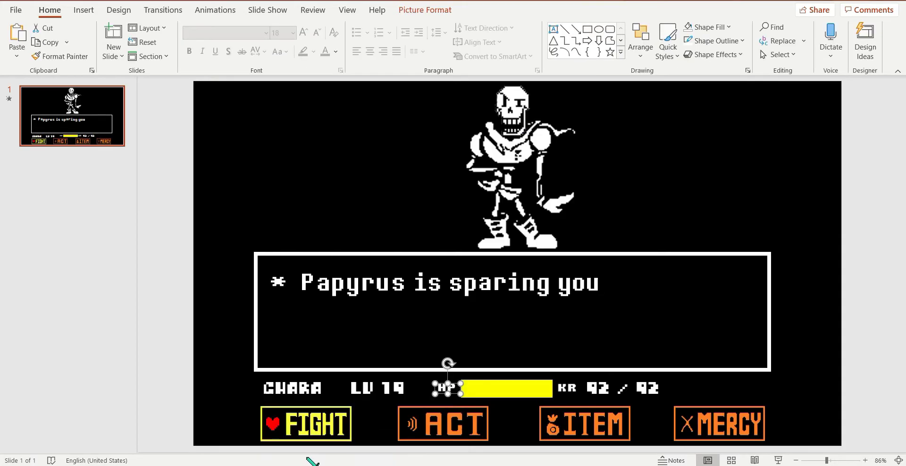
{"action": "left_click", "coordinate": [375, 451]}
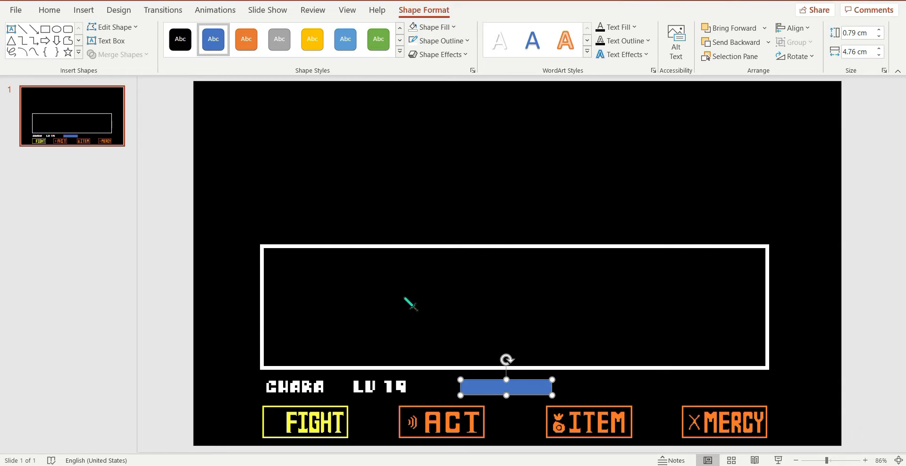
{"action": "left_click", "coordinate": [453, 27]}
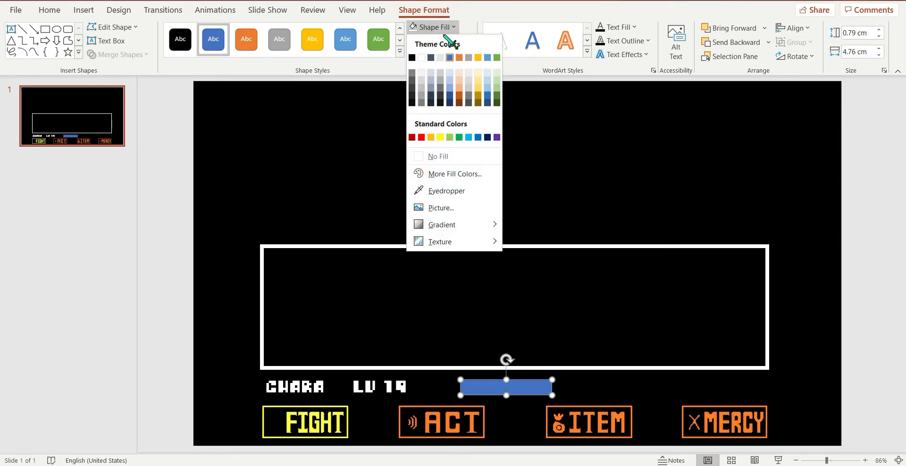
{"action": "left_click", "coordinate": [421, 138]}
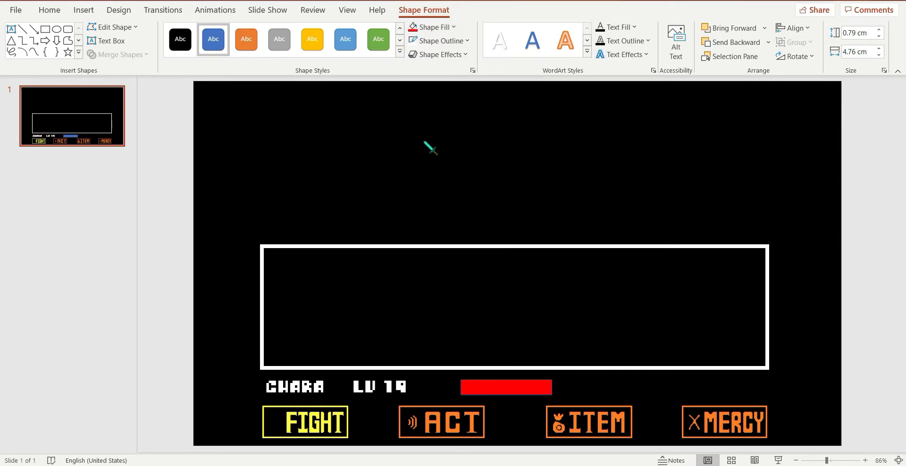
{"action": "left_click", "coordinate": [468, 41]}
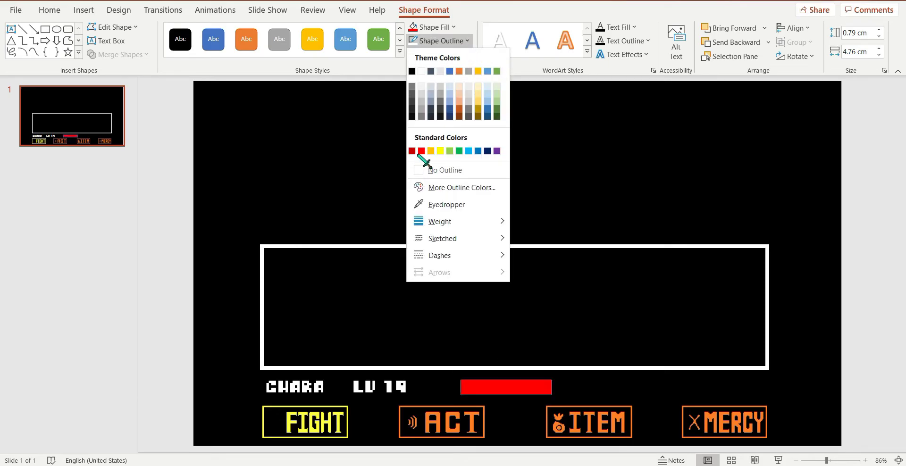
{"action": "left_click", "coordinate": [422, 151]}
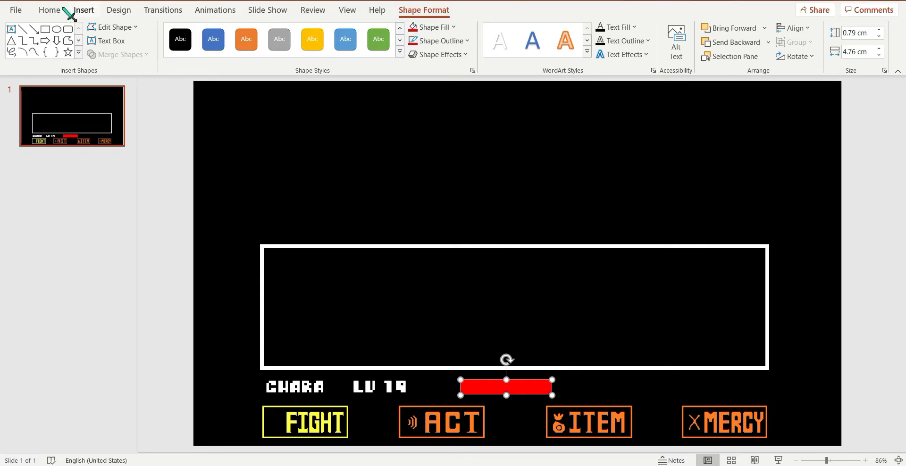
Copy the red health-bar rectangle and paste a duplicate of it onto the slide using the destination theme
{"action": "left_click", "coordinate": [83, 12]}
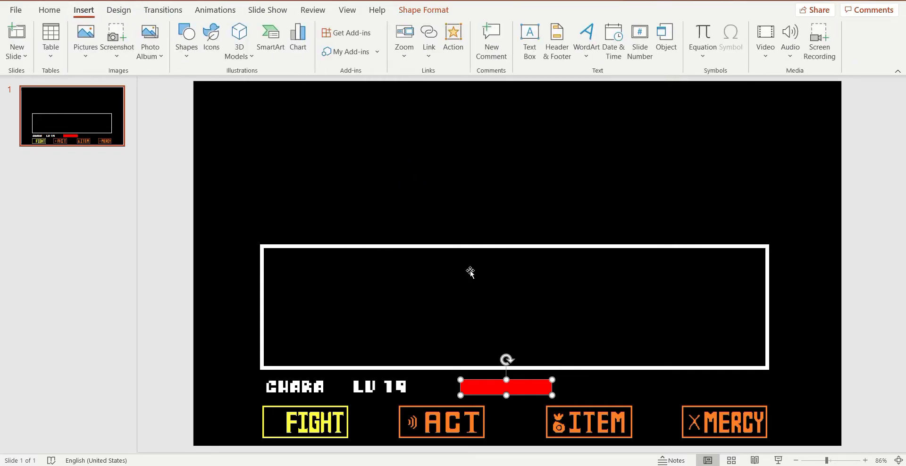
{"action": "right_click", "coordinate": [493, 385]}
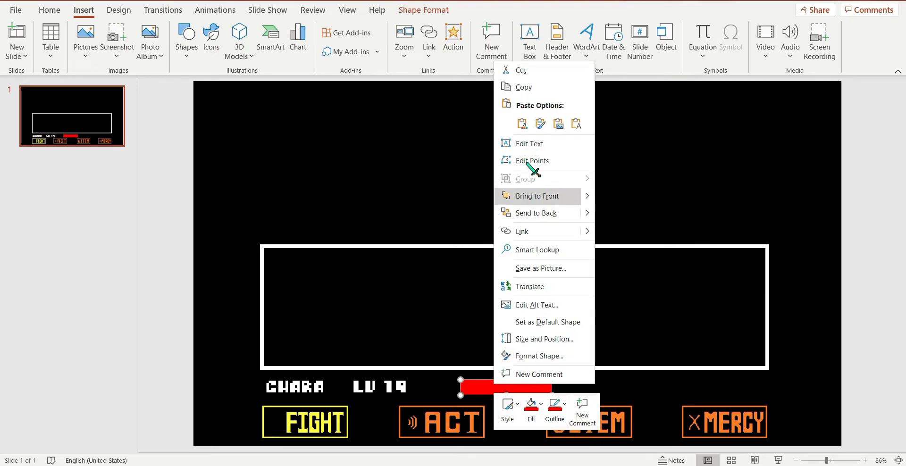
{"action": "left_click", "coordinate": [528, 90]}
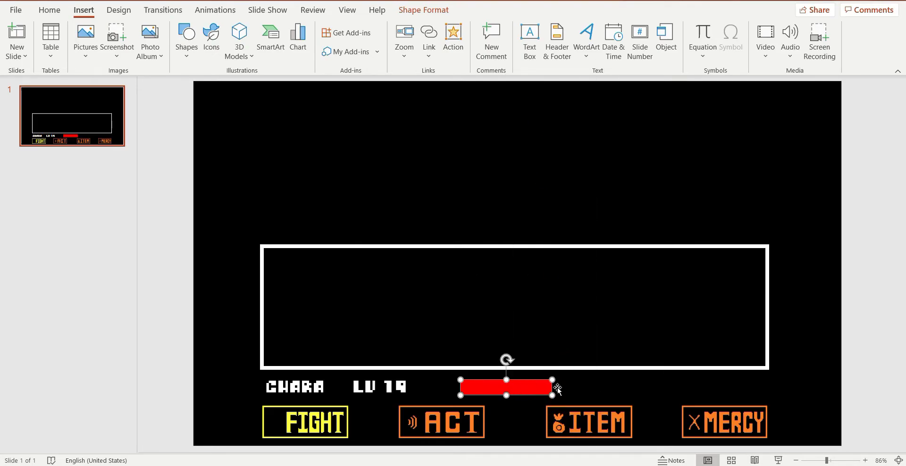
{"action": "right_click", "coordinate": [582, 384]}
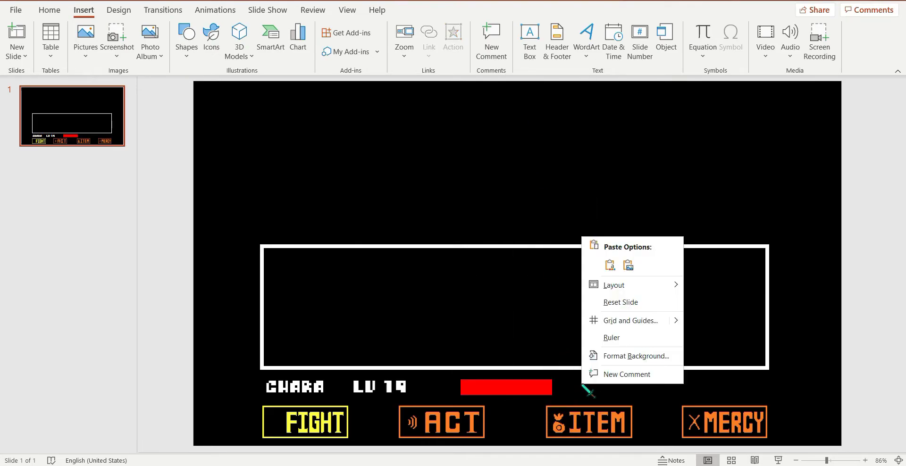
{"action": "left_click", "coordinate": [611, 265]}
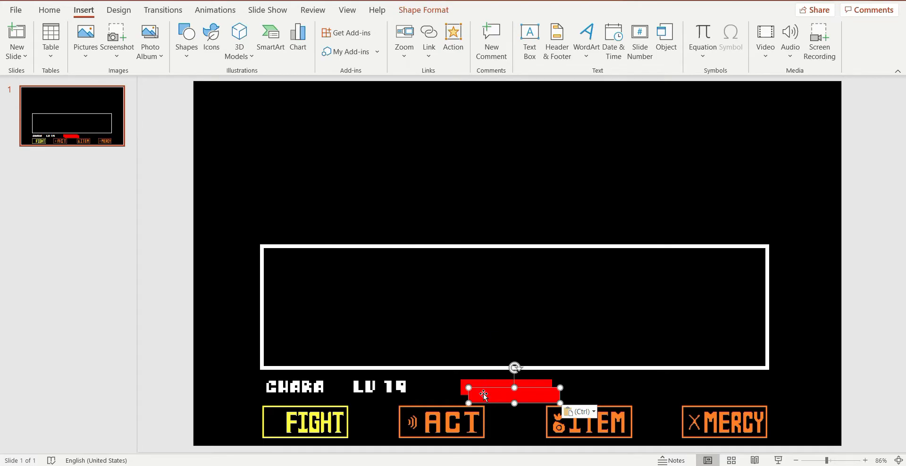
Give the duplicate rectangle a yellow fill and a yellow outline, and lay it over the red health bar
{"action": "left_click", "coordinate": [428, 10]}
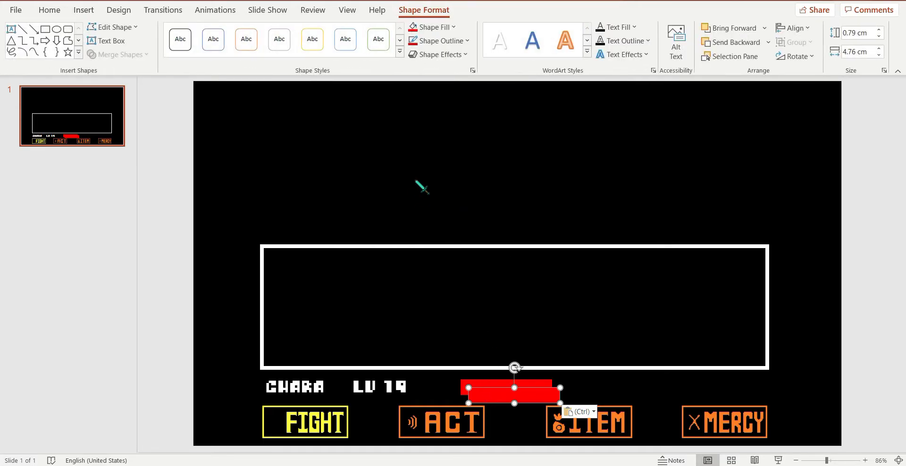
{"action": "left_click", "coordinate": [454, 27]}
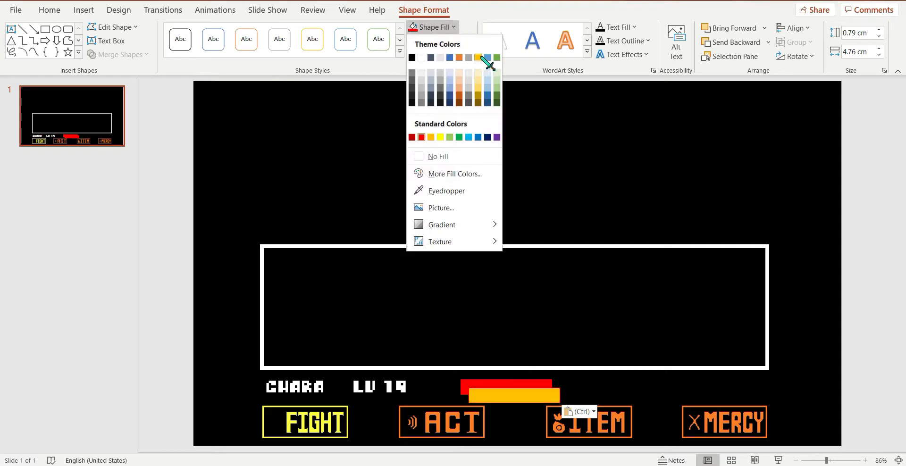
{"action": "left_click", "coordinate": [440, 138]}
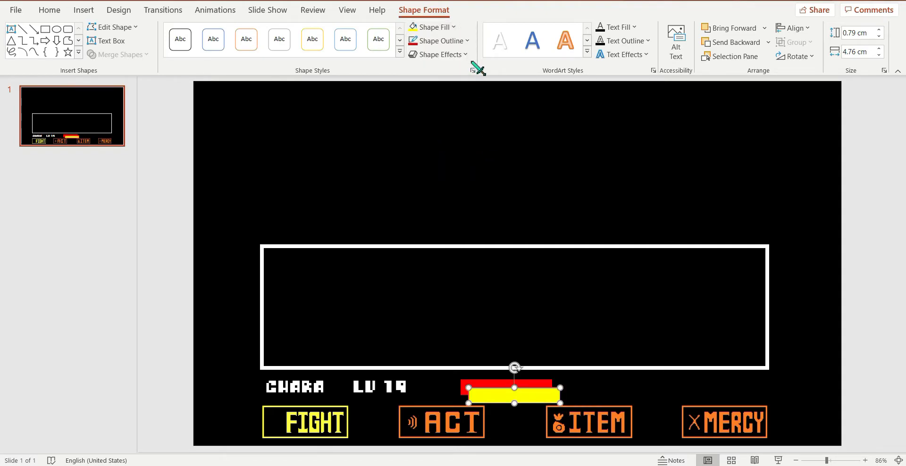
{"action": "left_click", "coordinate": [466, 41]}
{"action": "left_click", "coordinate": [441, 152]}
{"action": "left_click_drag", "start_coordinate": [499, 397], "coordinate": [491, 389]}
{"action": "left_click", "coordinate": [840, 330]}
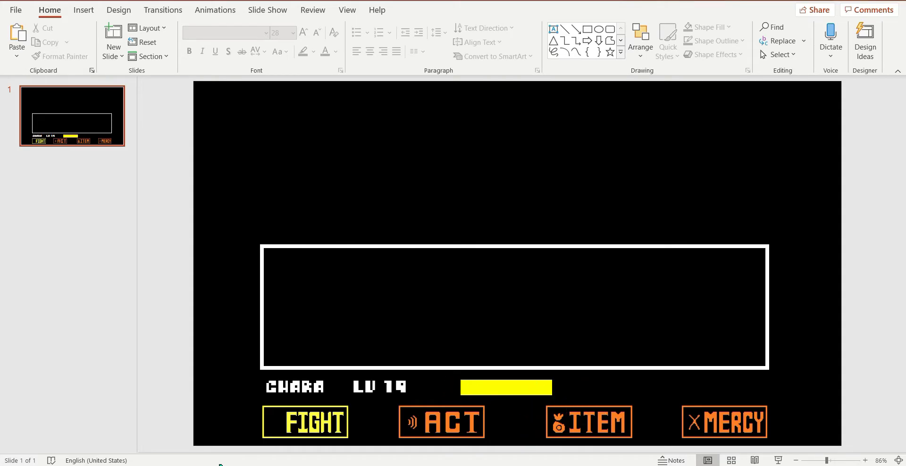
Insert the picture HP and KR display.png from the UNDERTALE folder onto the slide
{"action": "left_click", "coordinate": [83, 12]}
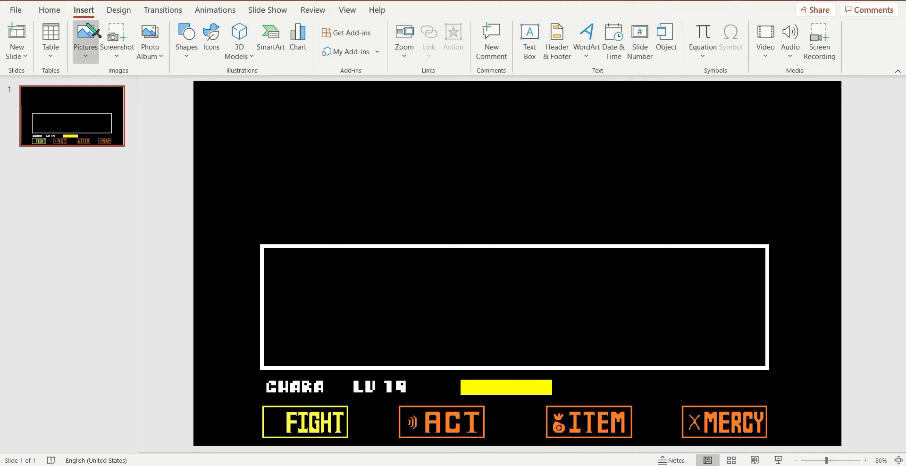
{"action": "left_click", "coordinate": [88, 45]}
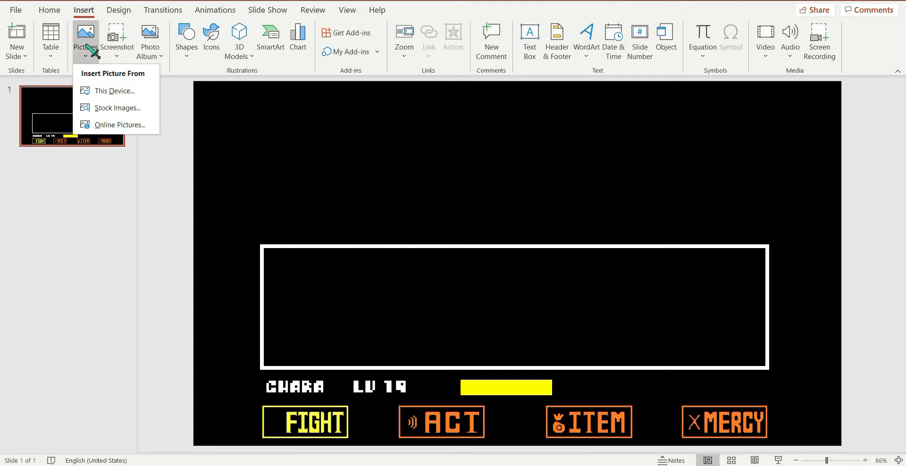
{"action": "left_click", "coordinate": [95, 87]}
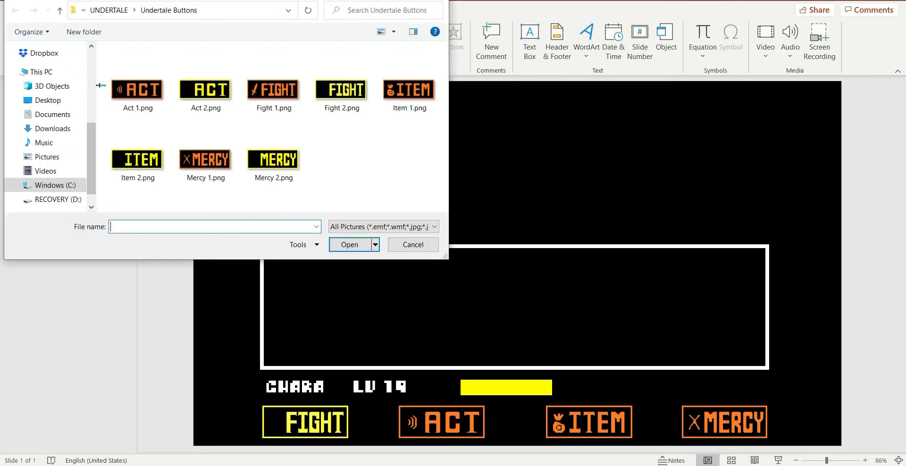
{"action": "key", "text": "alt+Up"}
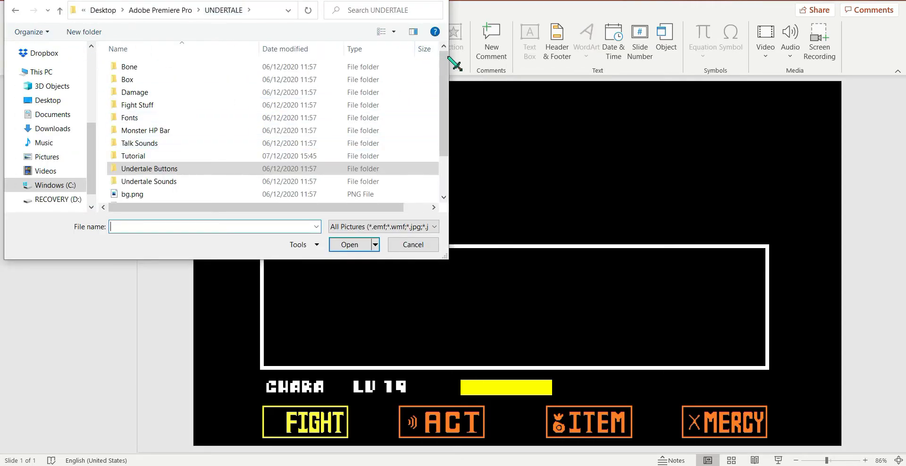
{"action": "scroll", "coordinate": [444, 152], "scroll_direction": "down", "scroll_amount": 2}
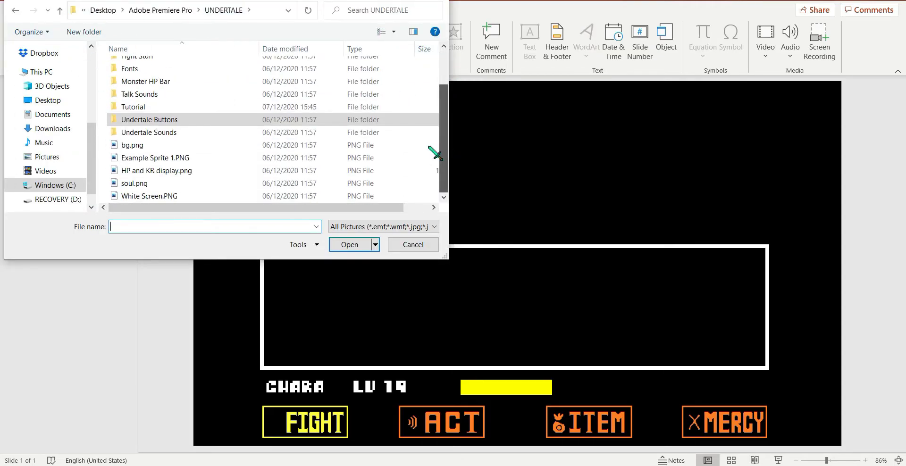
{"action": "double_click", "coordinate": [169, 172]}
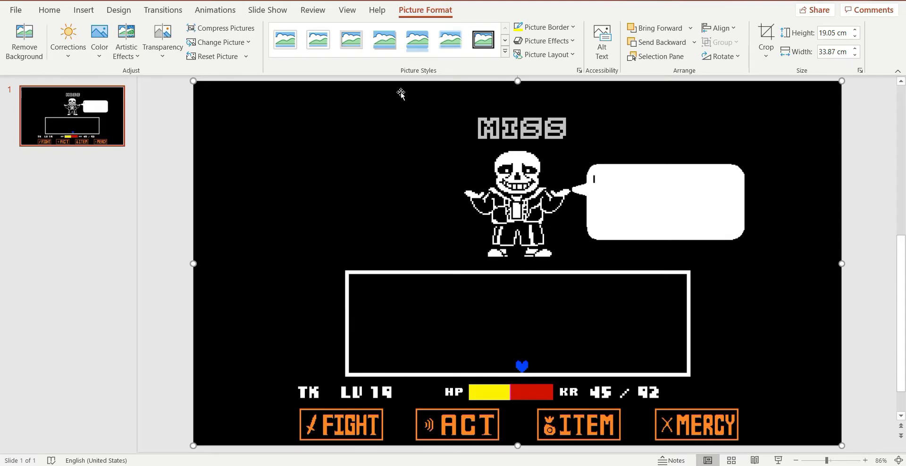
Crop the inserted picture to its HP label, about 1.15 cm wide and 0.79 cm high, and place it just before the yellow bar
{"action": "left_click", "coordinate": [766, 34]}
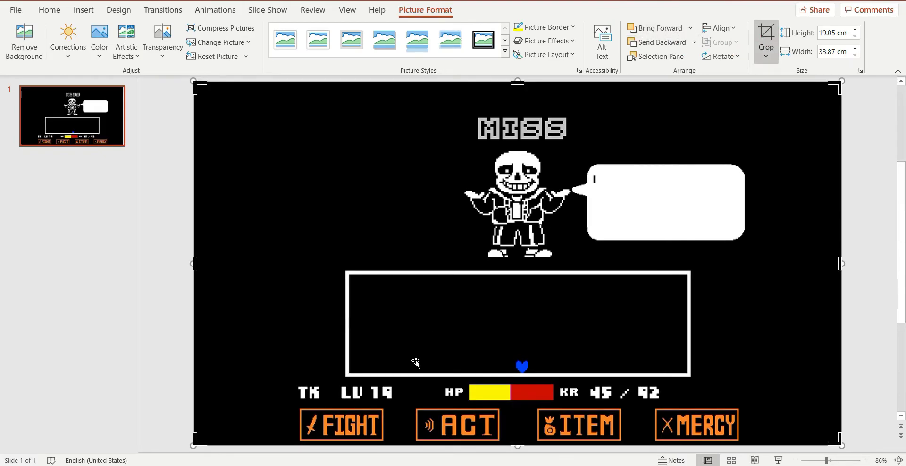
{"action": "left_click_drag", "start_coordinate": [211, 440], "coordinate": [449, 401]}
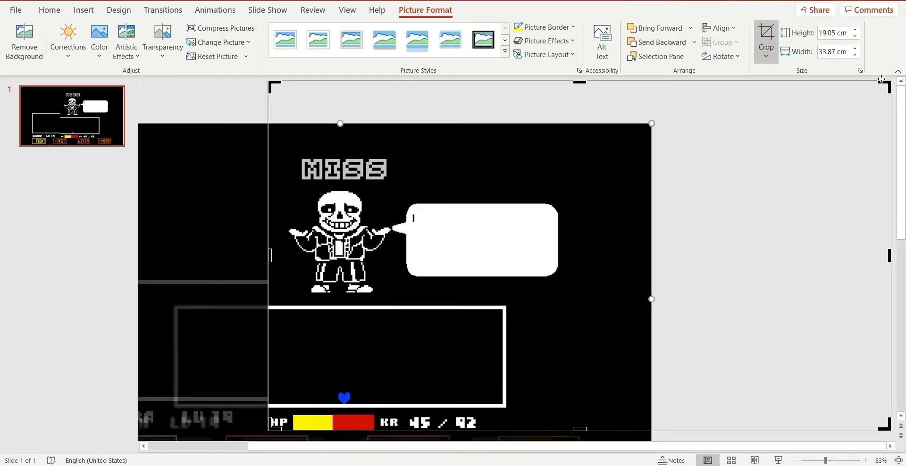
{"action": "left_click_drag", "start_coordinate": [885, 88], "coordinate": [295, 419]}
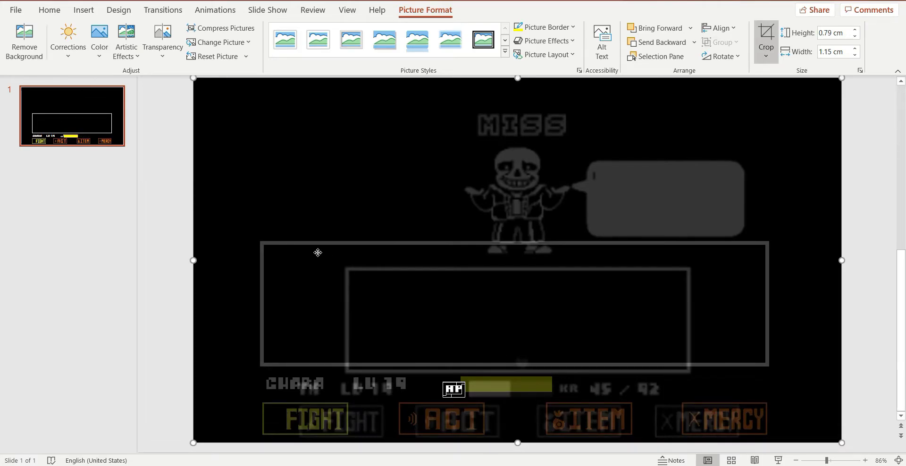
{"action": "left_click", "coordinate": [178, 269]}
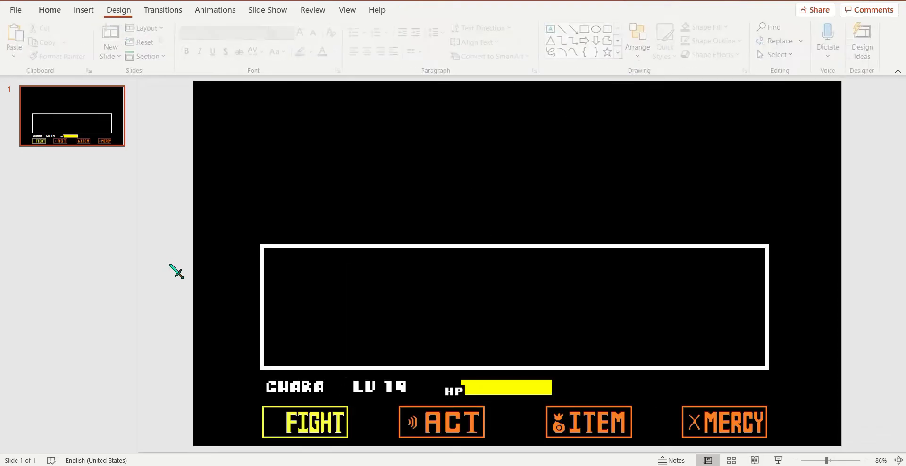
{"action": "left_click_drag", "start_coordinate": [458, 395], "coordinate": [452, 388]}
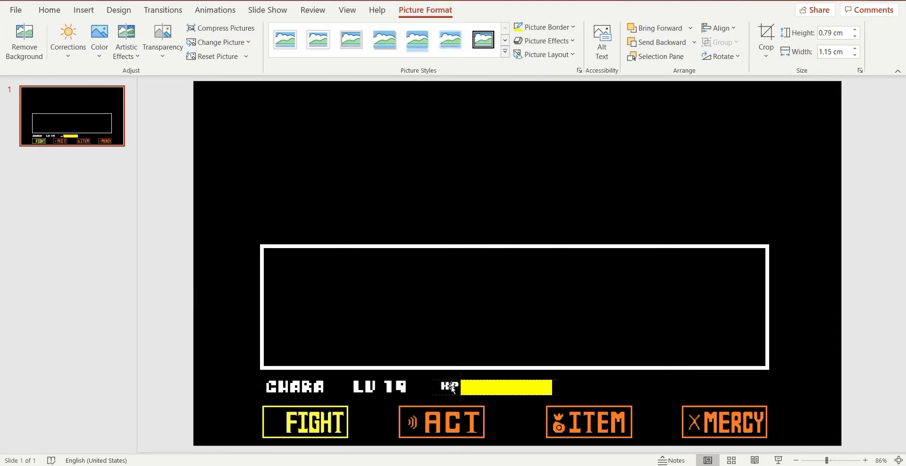
{"action": "left_click", "coordinate": [835, 295]}
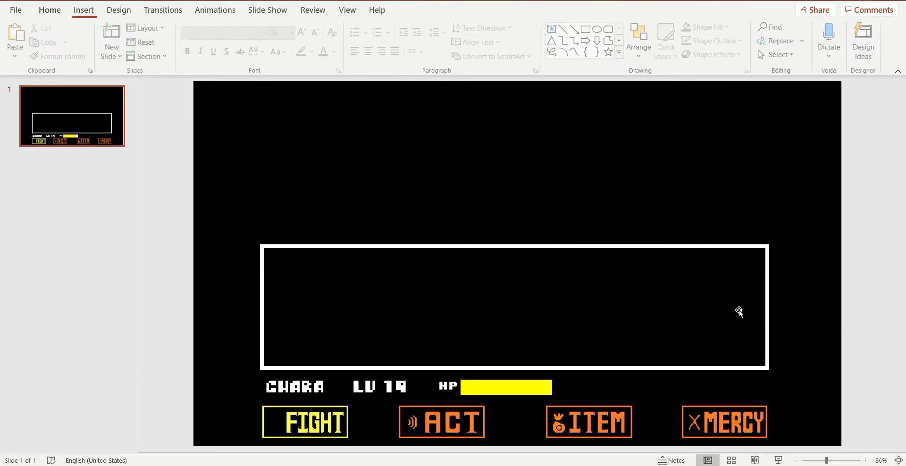
Pull the yellow bar aside, adjust the red bar beside the HP label, and lay the yellow bar back over it
{"action": "left_click_drag", "start_coordinate": [506, 392], "coordinate": [604, 397]}
{"action": "key", "text": "Down"}
{"action": "left_click", "coordinate": [490, 390]}
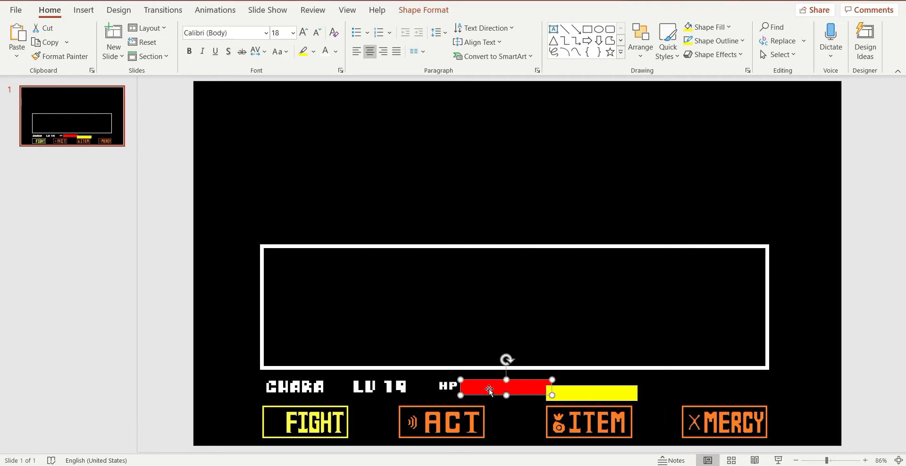
{"action": "left_click_drag", "start_coordinate": [489, 390], "coordinate": [489, 389]}
{"action": "left_click_drag", "start_coordinate": [571, 395], "coordinate": [486, 390]}
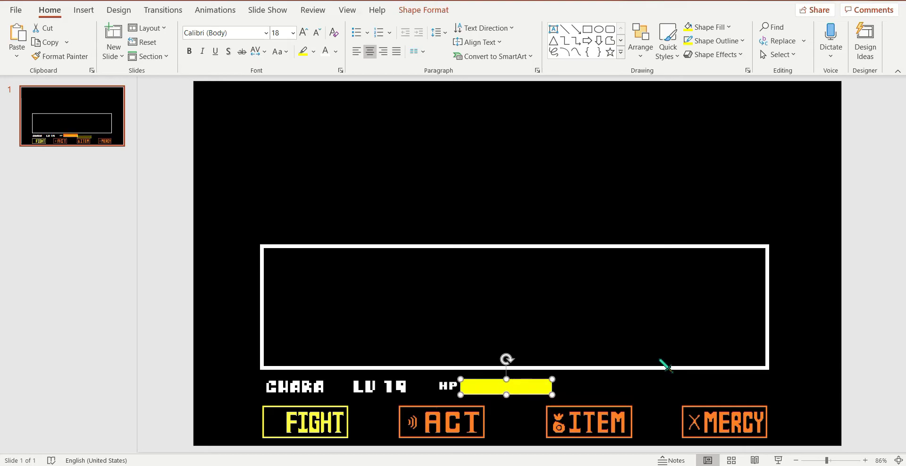
{"action": "left_click", "coordinate": [864, 330]}
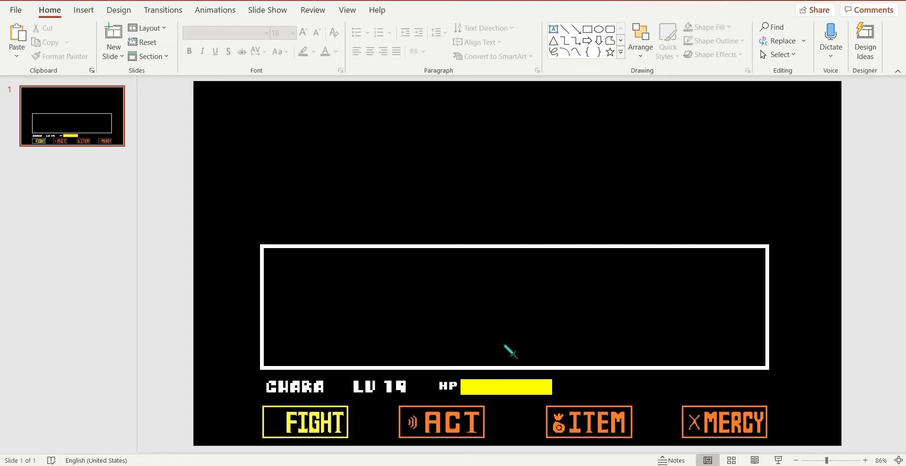
Insert a second copy of HP and KR display.png onto the slide for the KR label
{"action": "left_click", "coordinate": [84, 10]}
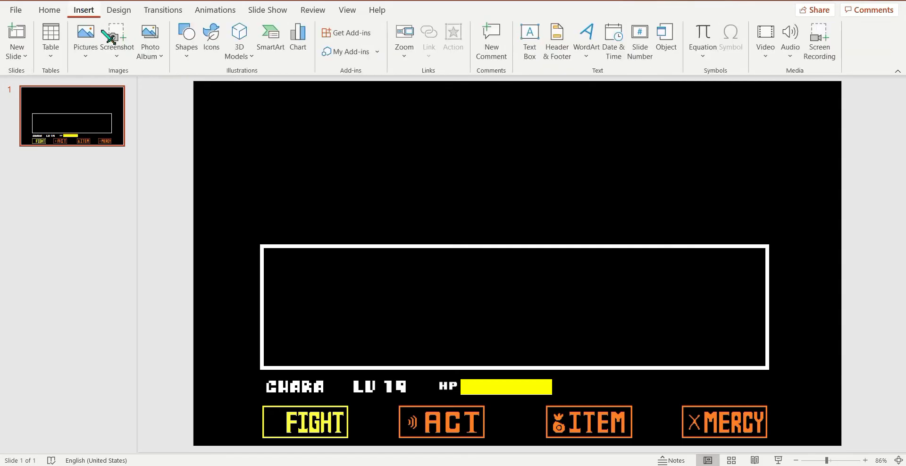
{"action": "left_click", "coordinate": [85, 36]}
{"action": "left_click", "coordinate": [104, 94]}
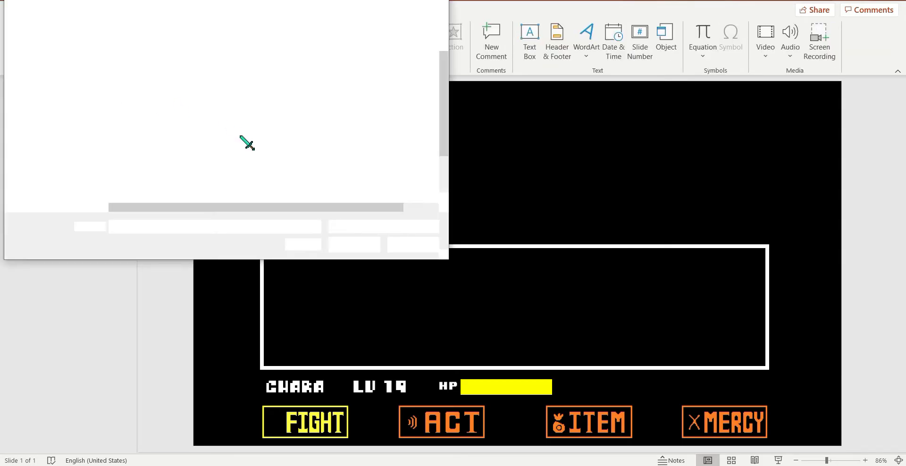
{"action": "scroll", "coordinate": [328, 161], "scroll_direction": "down", "scroll_amount": 2}
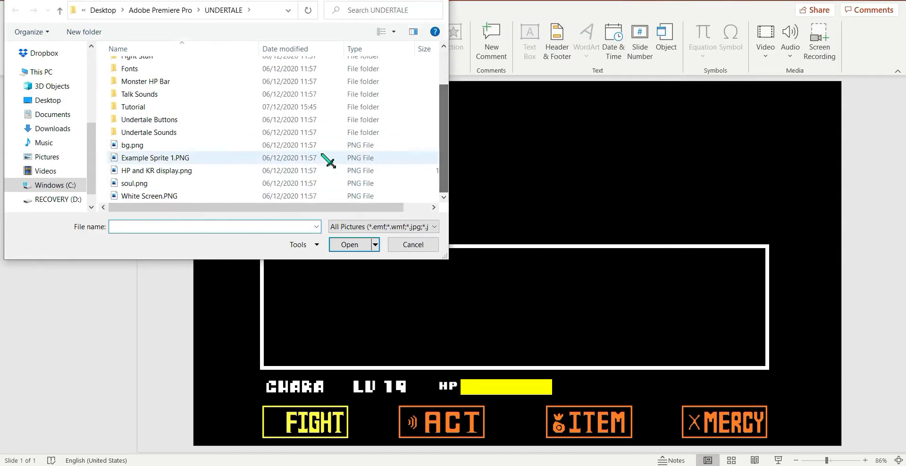
{"action": "double_click", "coordinate": [280, 171]}
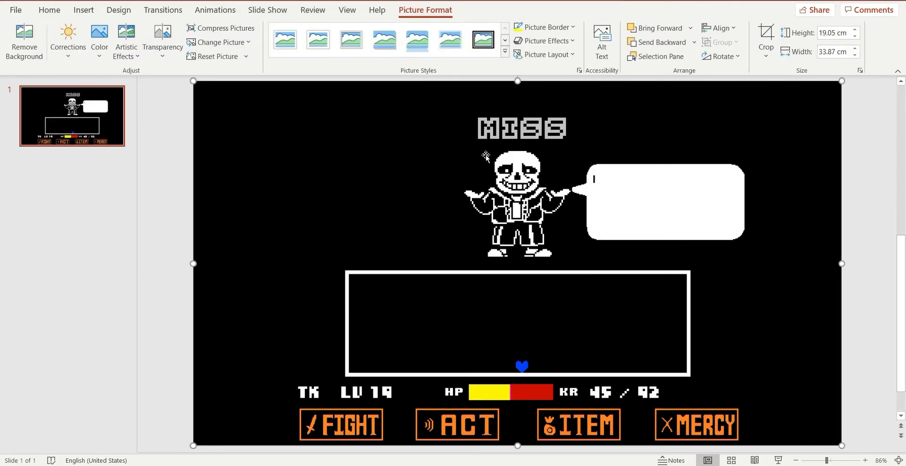
Crop the second picture to its KR label, about 1.15 cm wide and 0.79 cm high
{"action": "left_click", "coordinate": [770, 38]}
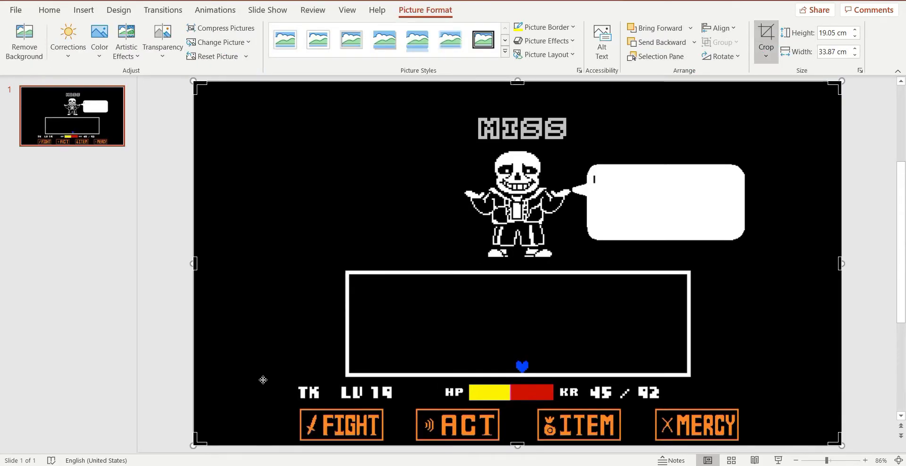
{"action": "left_click_drag", "start_coordinate": [199, 441], "coordinate": [558, 401]}
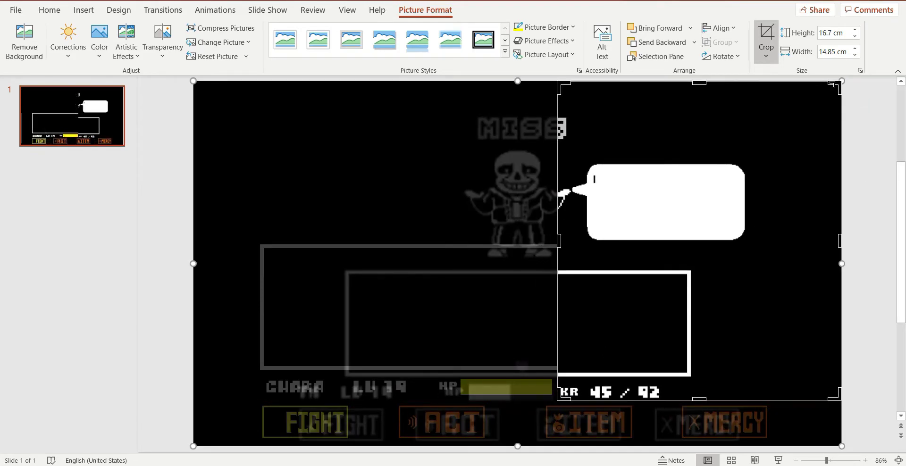
{"action": "left_click_drag", "start_coordinate": [836, 86], "coordinate": [586, 392]}
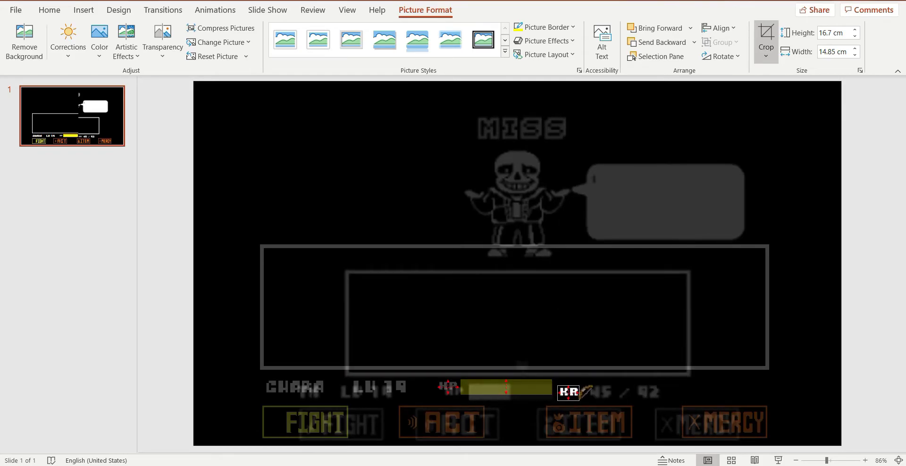
{"action": "left_click", "coordinate": [874, 300]}
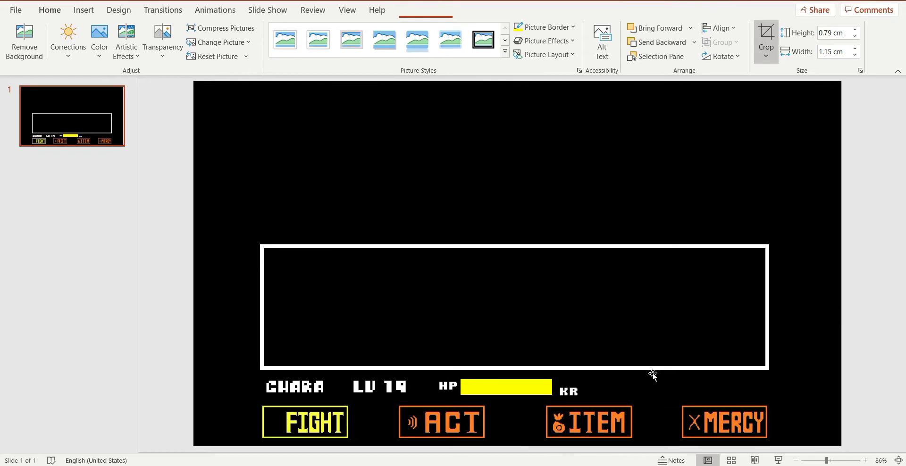
Place the KR label directly after the yellow bar, level with the HP label
{"action": "left_click_drag", "start_coordinate": [571, 390], "coordinate": [570, 387]}
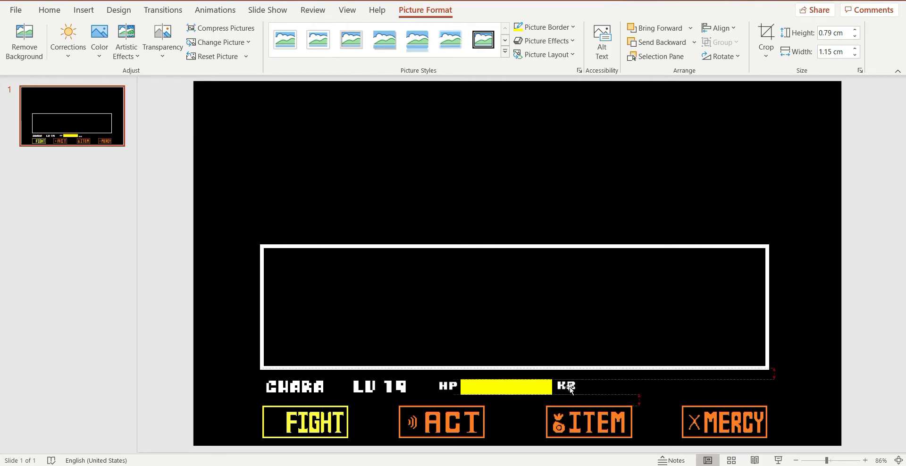
{"action": "left_click_drag", "start_coordinate": [569, 387], "coordinate": [570, 387]}
{"action": "left_click", "coordinate": [862, 341]}
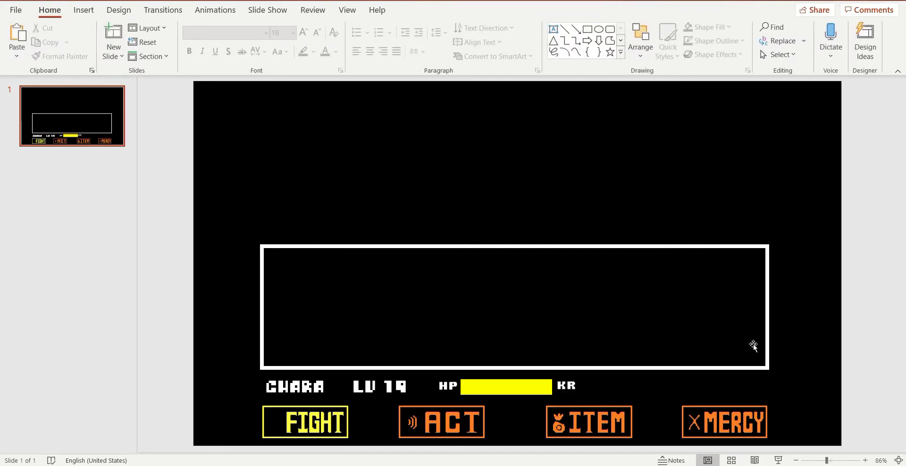
{"action": "left_click", "coordinate": [569, 388]}
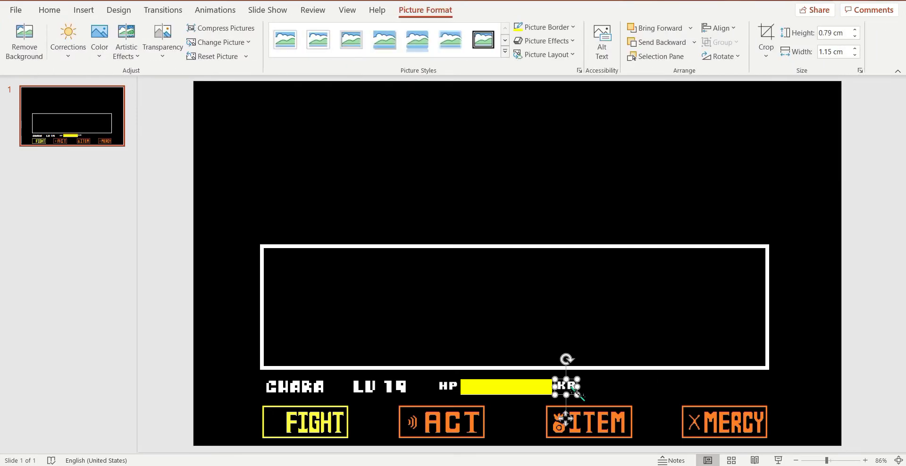
{"action": "mouse_move", "coordinate": [577, 395]}
{"action": "left_mouse_down"}
{"action": "mouse_move", "coordinate": [583, 402]}
{"action": "mouse_move", "coordinate": [566, 391]}
{"action": "left_mouse_up"}
{"action": "left_click", "coordinate": [869, 343]}
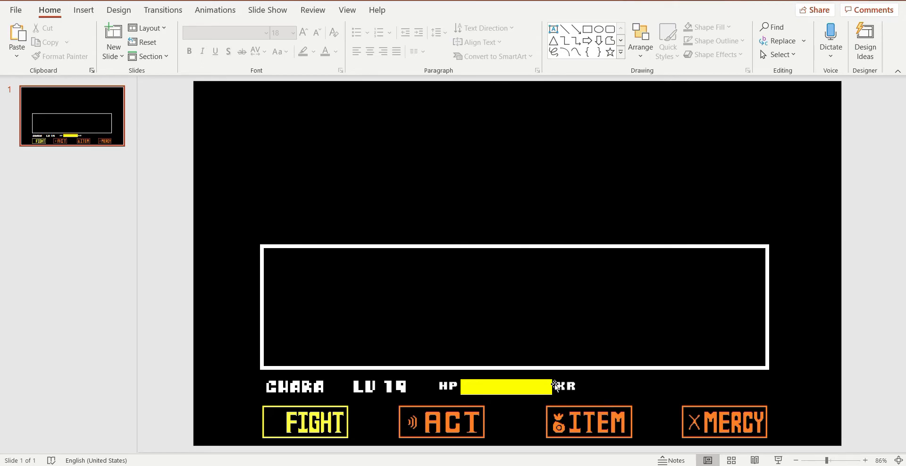
Check the status line with the numbers after KR in Unimation.pptx, and return to Presentation1
{"action": "mouse_move", "coordinate": [288, 465]}
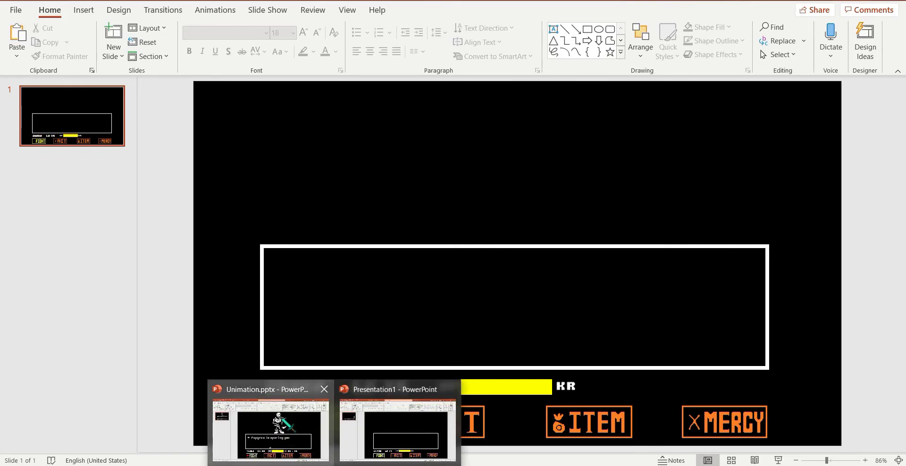
{"action": "left_click", "coordinate": [283, 425]}
{"action": "left_click", "coordinate": [858, 322]}
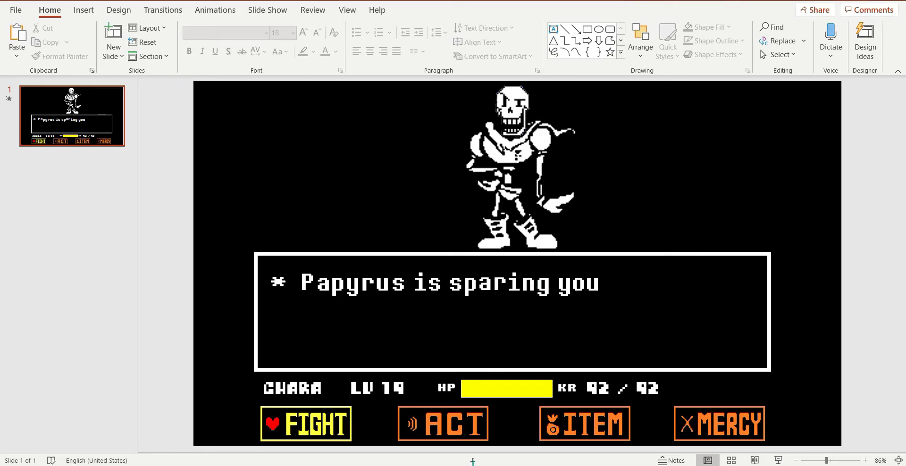
{"action": "mouse_move", "coordinate": [396, 463]}
{"action": "left_click", "coordinate": [406, 427]}
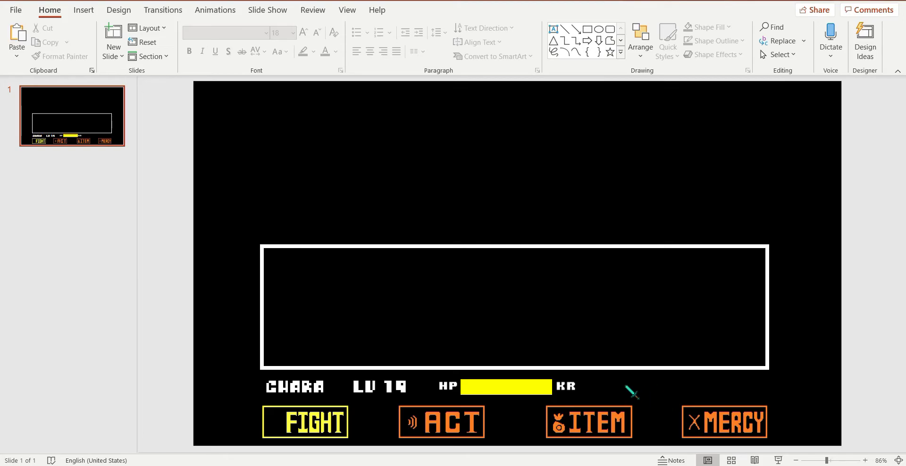
Add a text box after the KR label reading "92 / 92" in the Mars Needs Cunnilingus font
{"action": "left_click", "coordinate": [88, 13]}
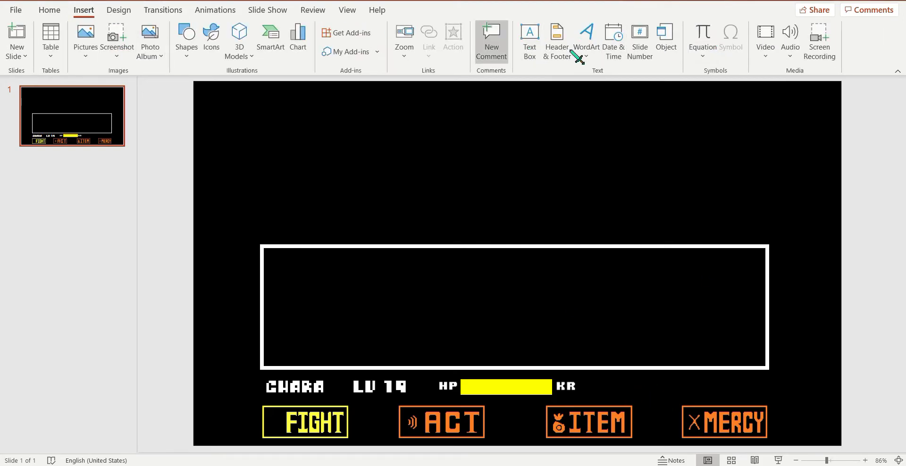
{"action": "left_click", "coordinate": [530, 39]}
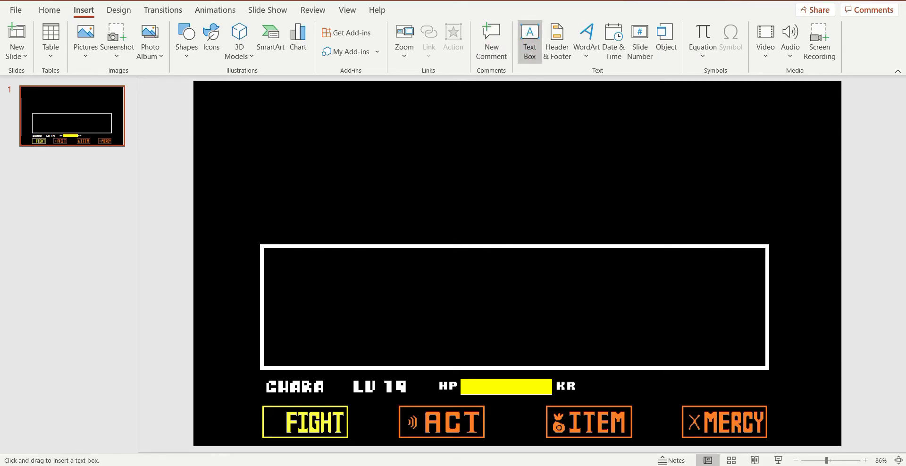
{"action": "mouse_move", "coordinate": [585, 380]}
{"action": "left_mouse_down"}
{"action": "mouse_move", "coordinate": [663, 409]}
{"action": "mouse_move", "coordinate": [661, 401]}
{"action": "left_mouse_up"}
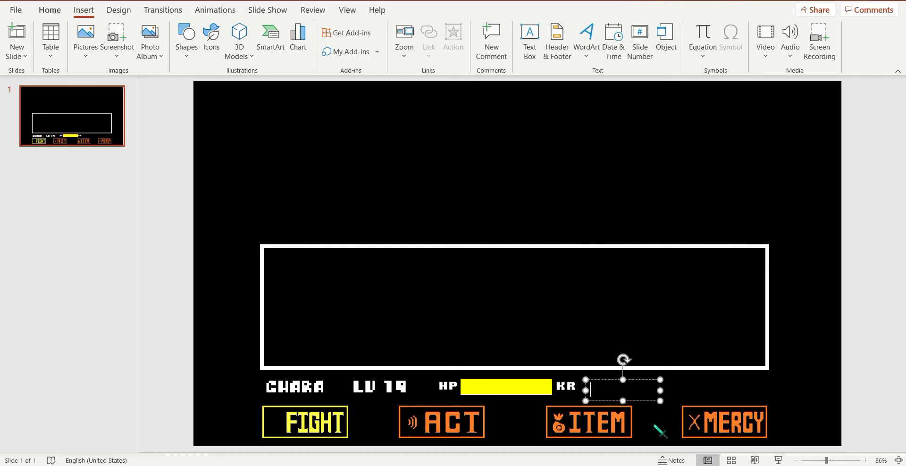
{"action": "left_click_drag", "start_coordinate": [612, 380], "coordinate": [608, 378]}
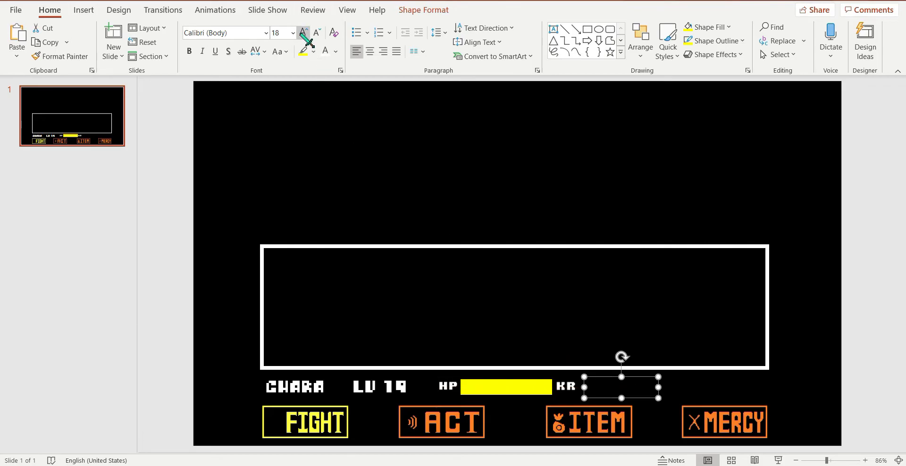
{"action": "left_click", "coordinate": [267, 33]}
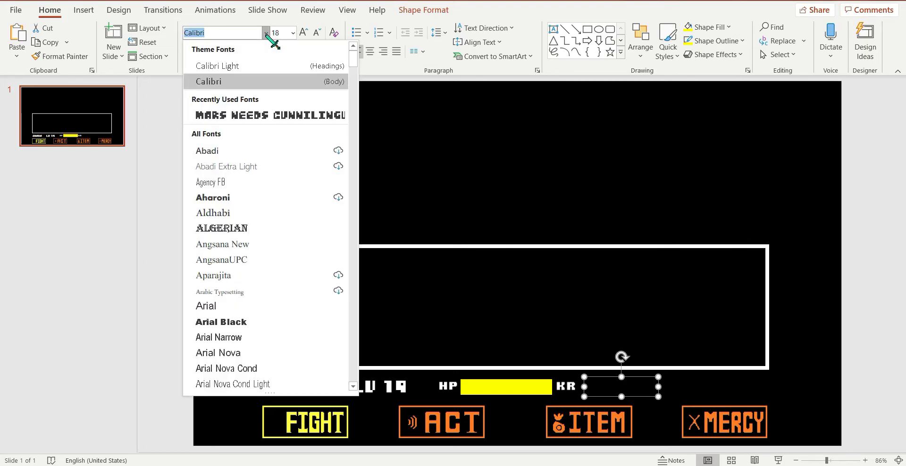
{"action": "left_click", "coordinate": [272, 116]}
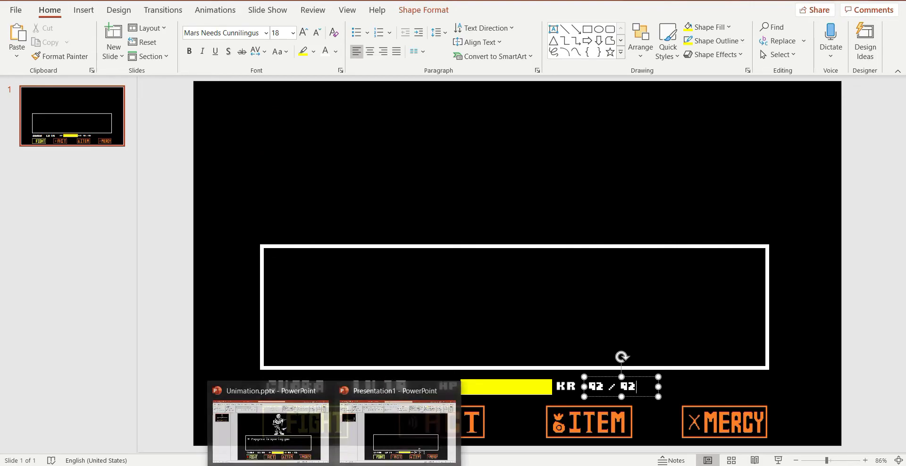
Check the font size of the health numbers in Unimation.pptx, and return to Presentation1
{"action": "left_click", "coordinate": [283, 436]}
{"action": "left_click", "coordinate": [602, 385]}
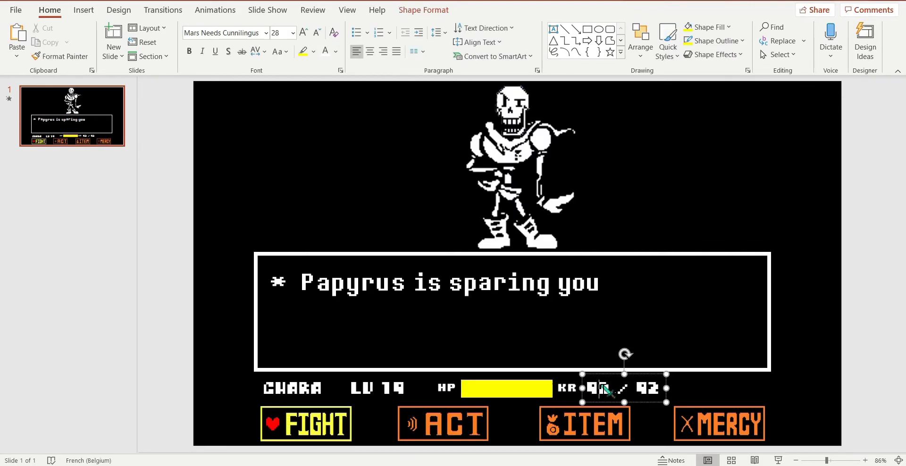
{"action": "mouse_move", "coordinate": [293, 465]}
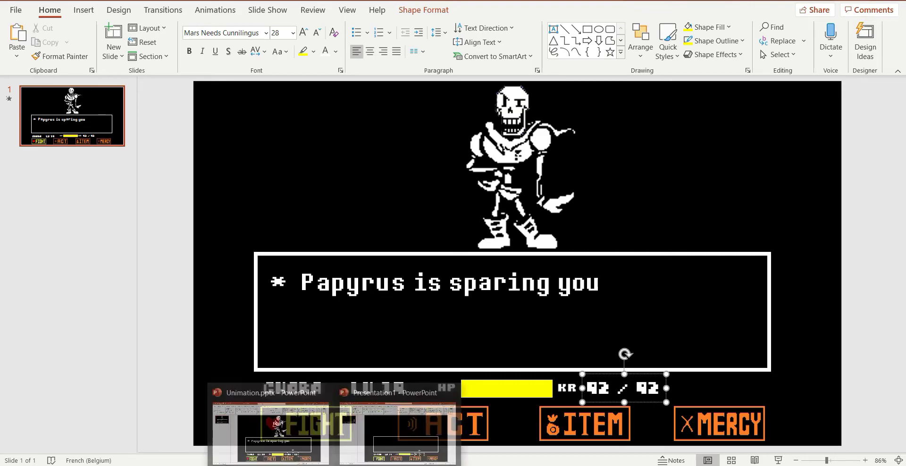
{"action": "left_click", "coordinate": [404, 439]}
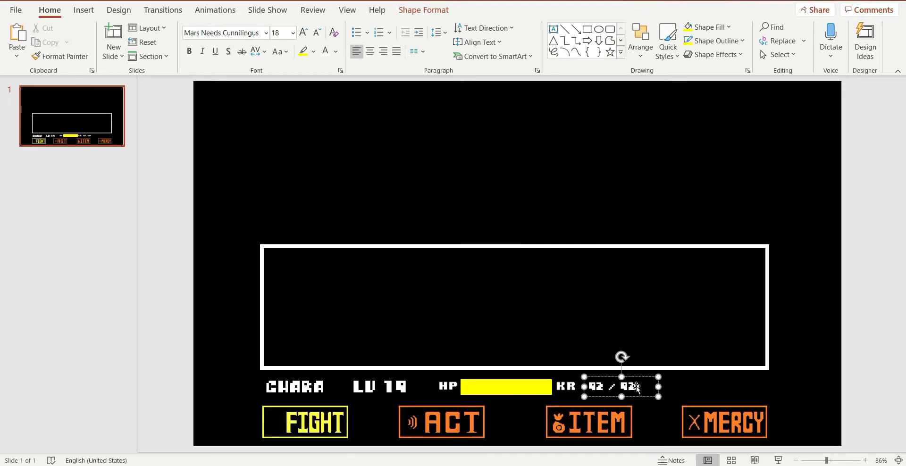
Enlarge the 92 / 92 text to size 28, widen its box to fit one line, and align it with the KR label
{"action": "left_click_drag", "start_coordinate": [639, 388], "coordinate": [588, 387]}
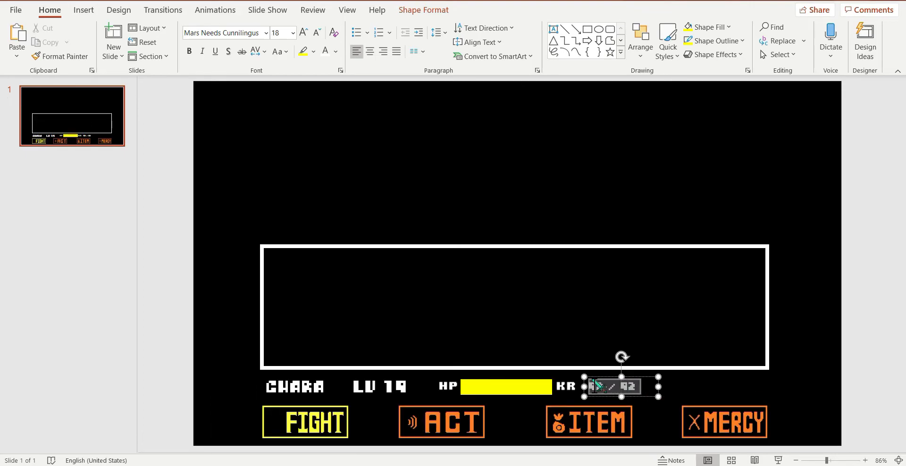
{"action": "left_click", "coordinate": [303, 32]}
{"action": "left_click", "coordinate": [304, 32]}
{"action": "left_click", "coordinate": [304, 32]}
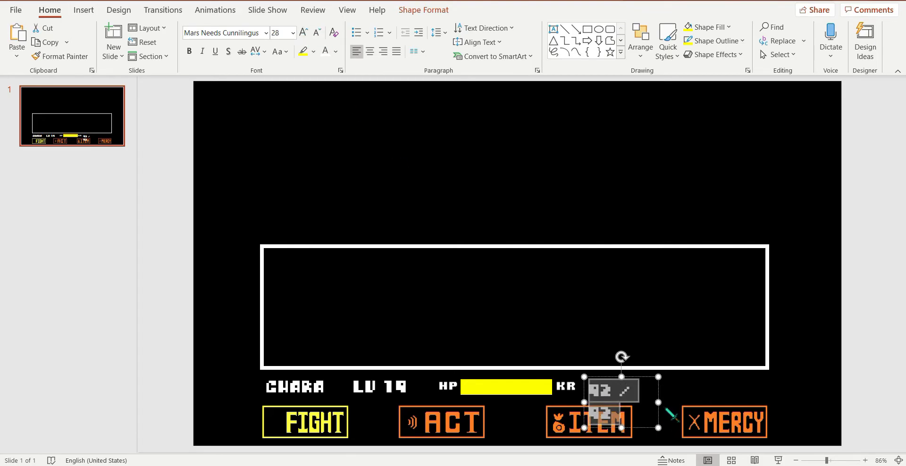
{"action": "left_click_drag", "start_coordinate": [659, 402], "coordinate": [683, 403]}
{"action": "left_click_drag", "start_coordinate": [619, 378], "coordinate": [617, 375]}
{"action": "left_click", "coordinate": [850, 339]}
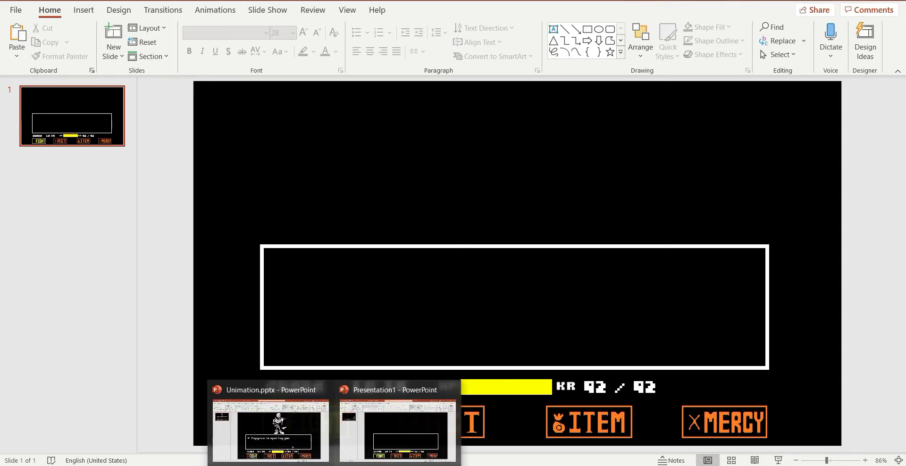
Compare the slide with Unimation.pptx, then insert the red heart picture from the UNDERTALE folder into Presentation1
{"action": "left_click", "coordinate": [271, 427]}
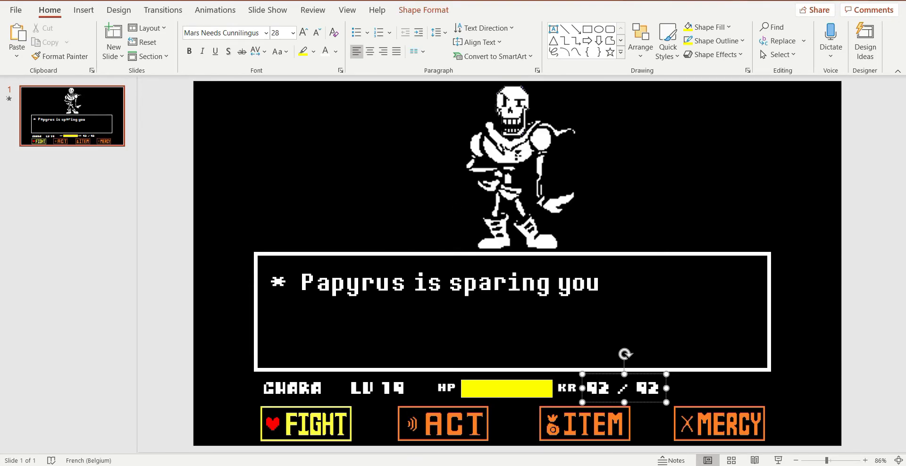
{"action": "left_click", "coordinate": [377, 429]}
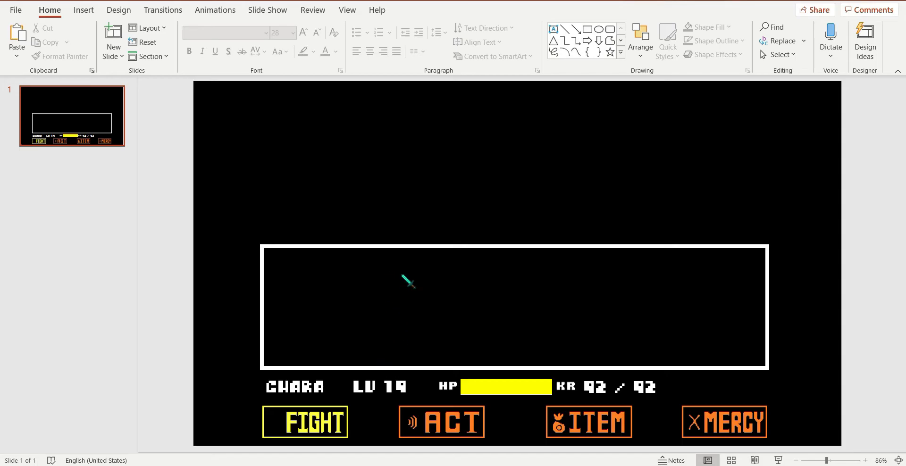
{"action": "left_click", "coordinate": [84, 10]}
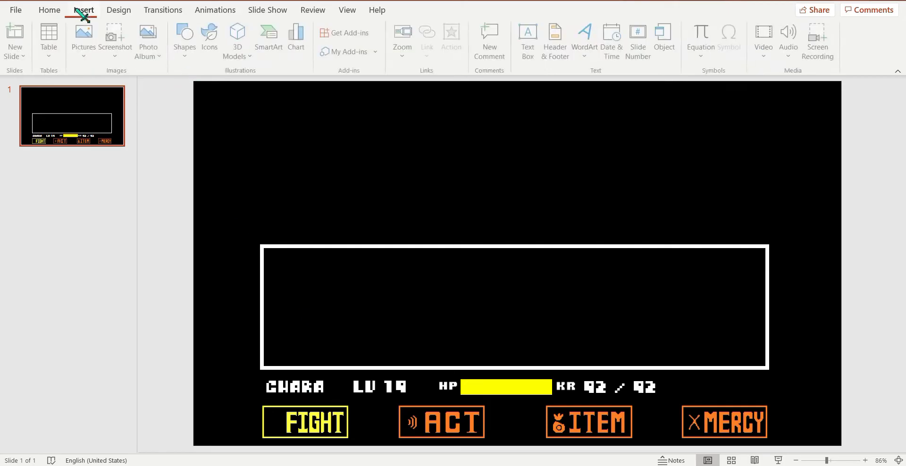
{"action": "left_click", "coordinate": [85, 50]}
{"action": "left_click", "coordinate": [94, 90]}
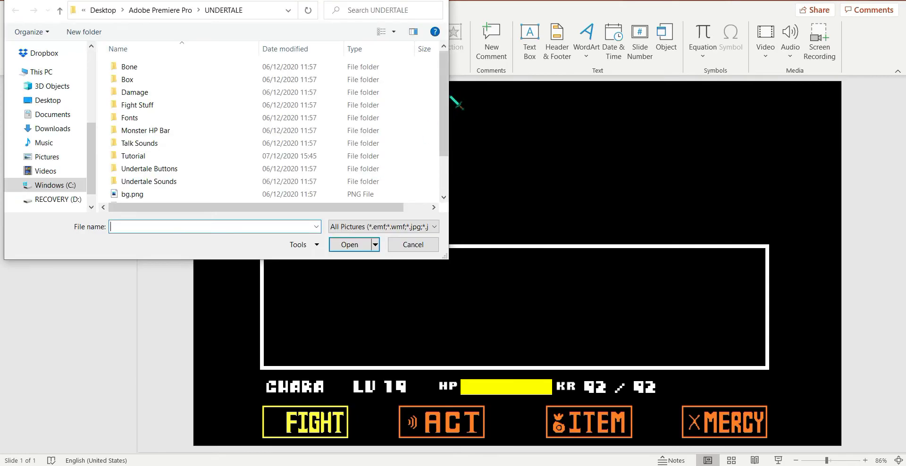
{"action": "left_click_drag", "start_coordinate": [445, 92], "coordinate": [445, 123]}
{"action": "double_click", "coordinate": [277, 184]}
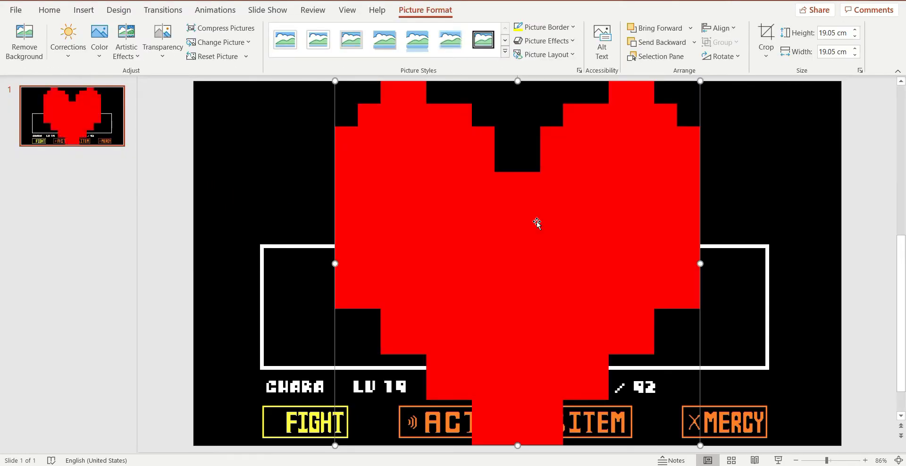
Shrink the heart to about 0.67 cm square and place it inside the FIGHT button before the word
{"action": "left_click", "coordinate": [377, 439]}
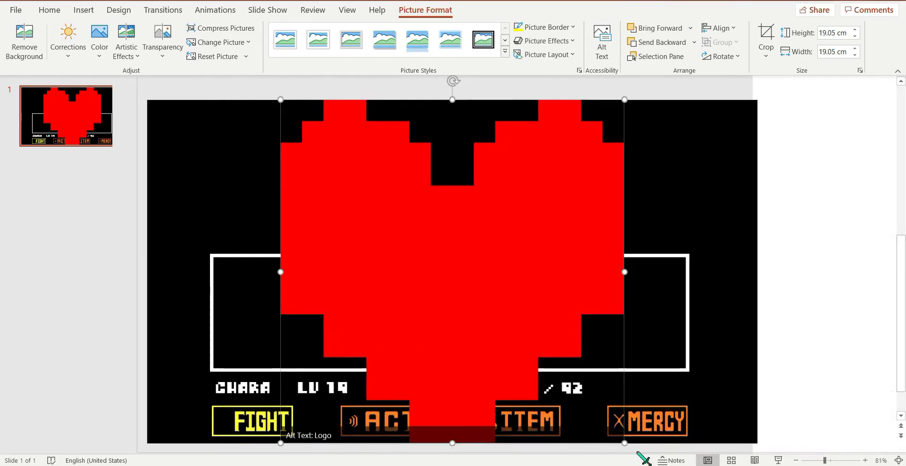
{"action": "left_click", "coordinate": [808, 220]}
{"action": "left_click", "coordinate": [893, 88]}
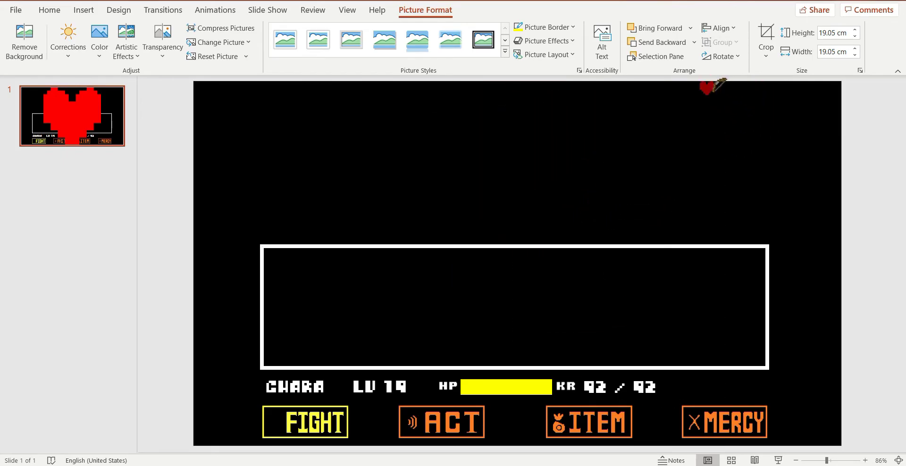
{"action": "left_click", "coordinate": [706, 117]}
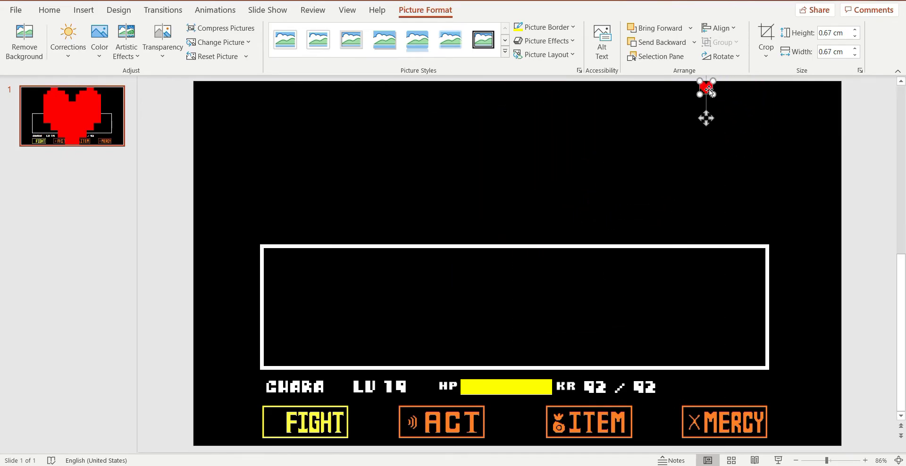
{"action": "left_click_drag", "start_coordinate": [706, 117], "coordinate": [275, 424]}
{"action": "left_click", "coordinate": [219, 385]}
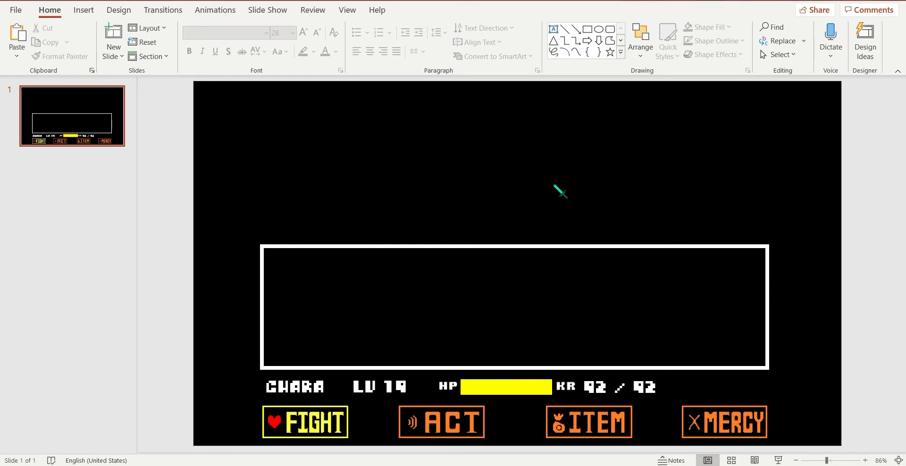
Insert body.PNG and head.PNG together from the Desktop's Video elements folder
{"action": "left_click", "coordinate": [89, 14]}
{"action": "left_click", "coordinate": [84, 43]}
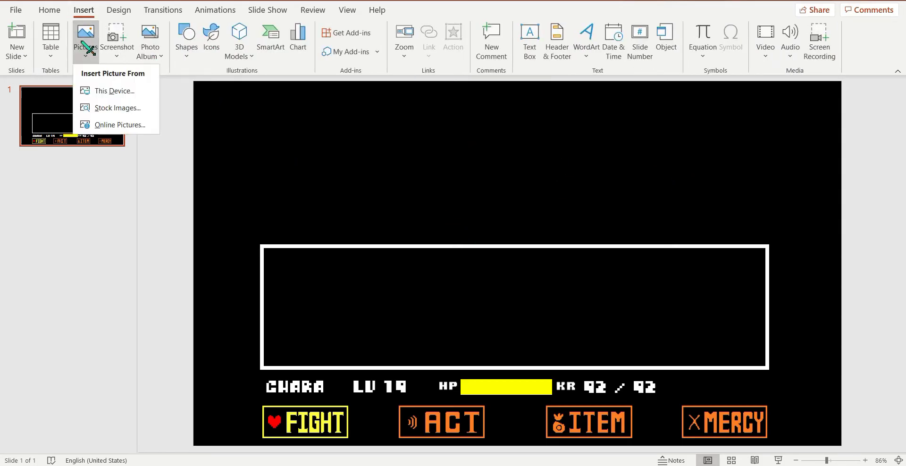
{"action": "left_click", "coordinate": [110, 90]}
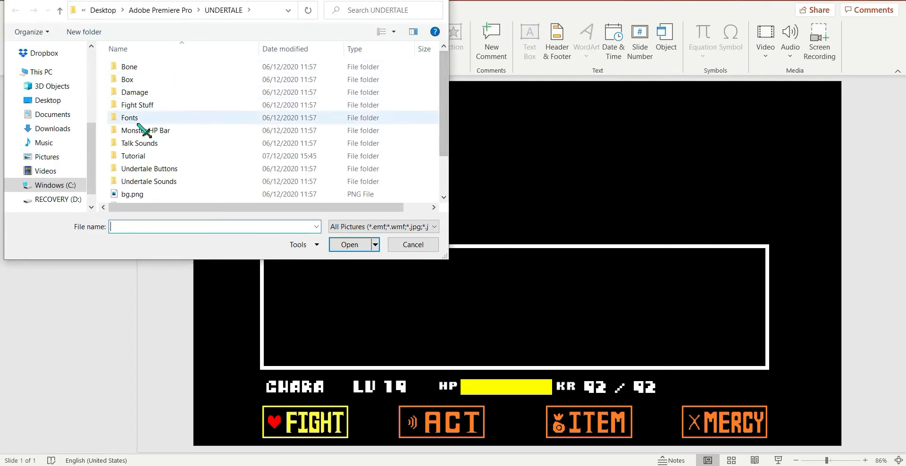
{"action": "left_click", "coordinate": [48, 100]}
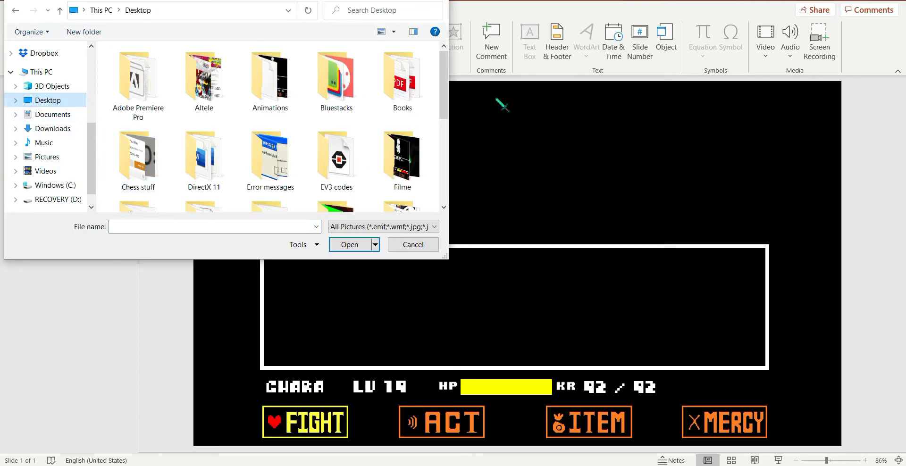
{"action": "left_click_drag", "start_coordinate": [446, 66], "coordinate": [430, 148]}
{"action": "double_click", "coordinate": [399, 148]}
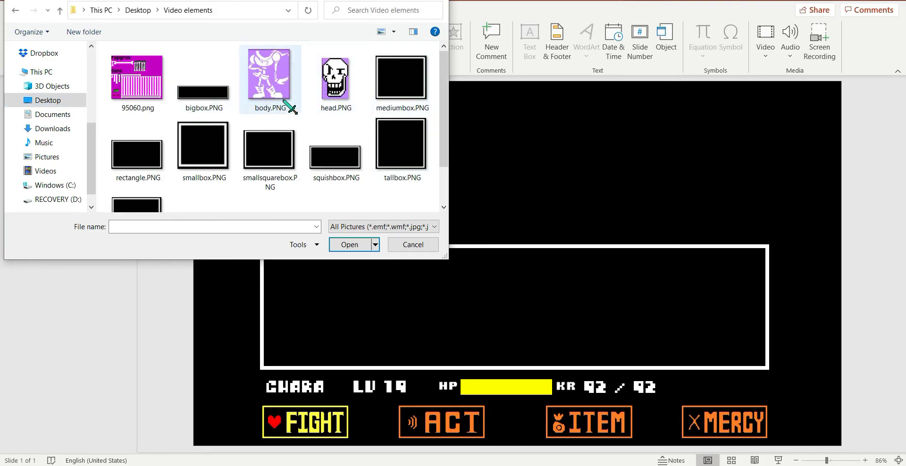
{"action": "left_click", "coordinate": [268, 78]}
{"action": "left_click", "coordinate": [335, 79], "text": "ctrl"}
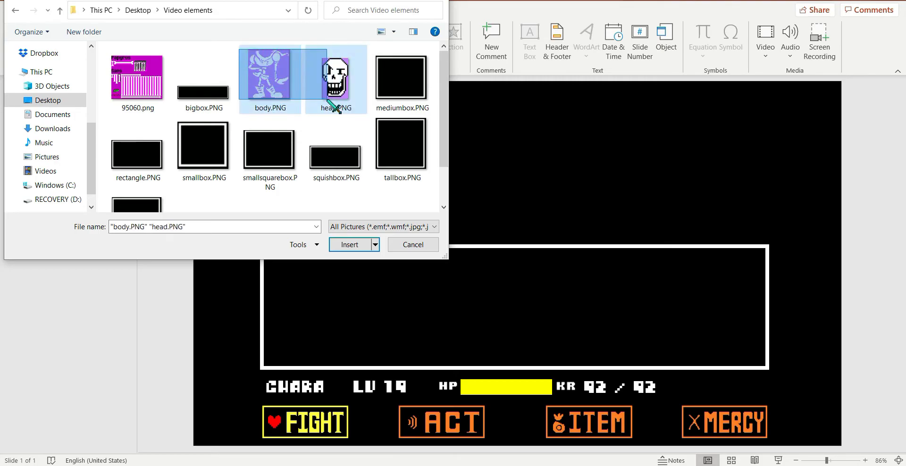
{"action": "left_click", "coordinate": [364, 245]}
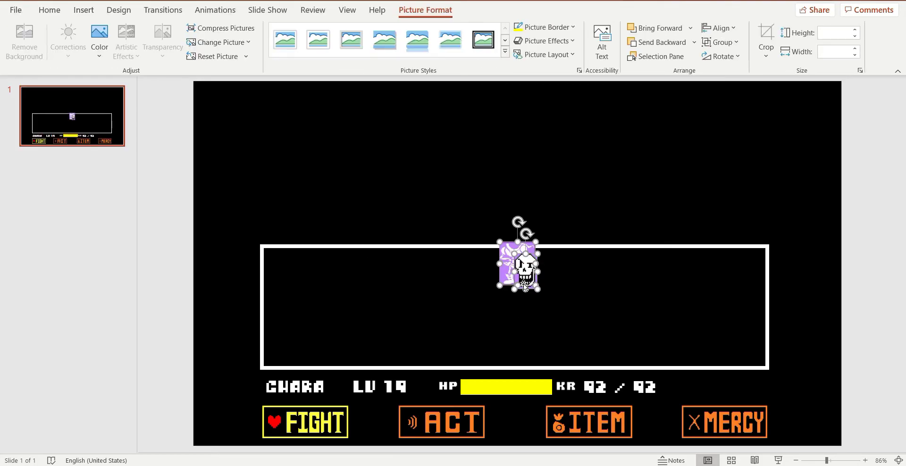
Move the head picture aside, enlarge the body to about 7.9 by 6.56 cm, and stand it centred on the dialogue box
{"action": "left_click_drag", "start_coordinate": [522, 269], "coordinate": [673, 261]}
{"action": "left_click", "coordinate": [804, 266]}
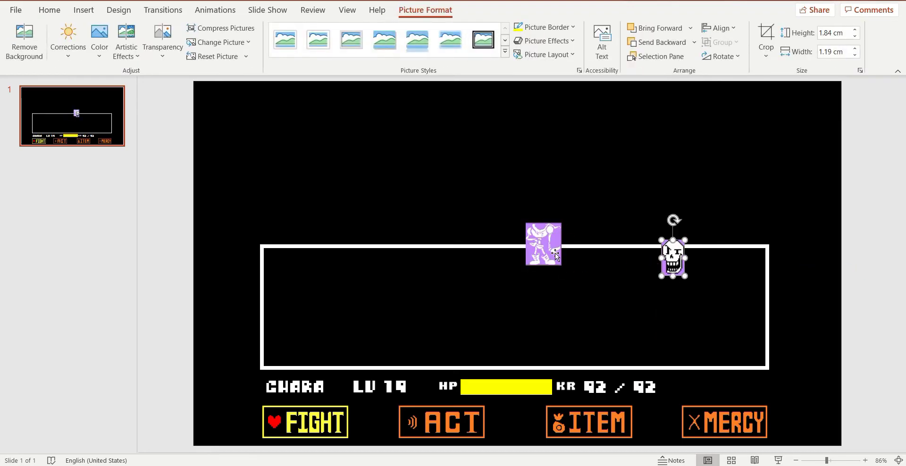
{"action": "left_click_drag", "start_coordinate": [536, 253], "coordinate": [590, 309]}
{"action": "left_click_drag", "start_coordinate": [510, 210], "coordinate": [503, 142]}
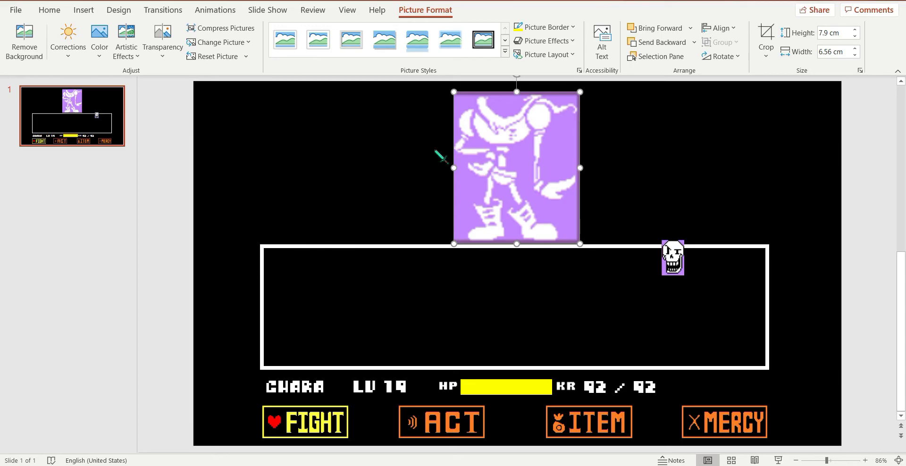
{"action": "left_click", "coordinate": [79, 50]}
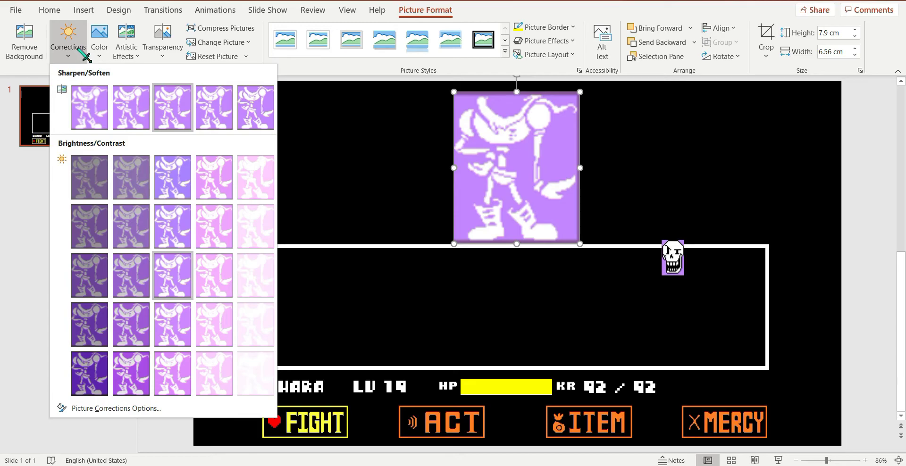
{"action": "left_click", "coordinate": [99, 44]}
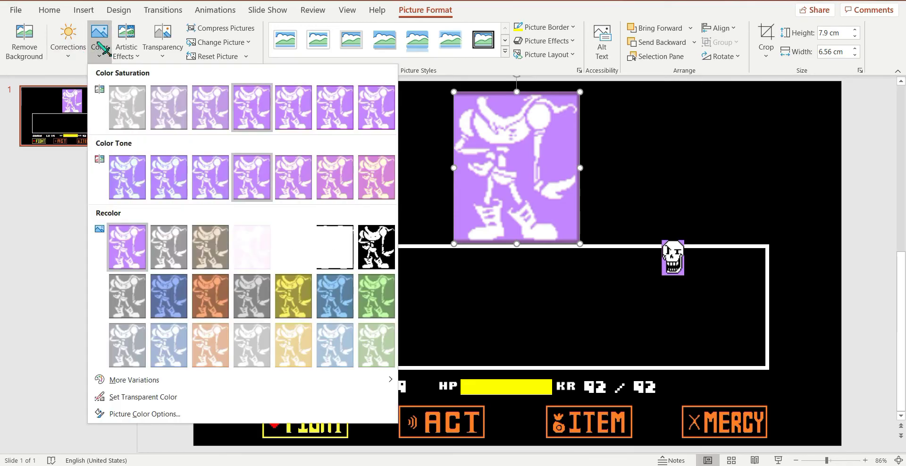
{"action": "left_click", "coordinate": [127, 290]}
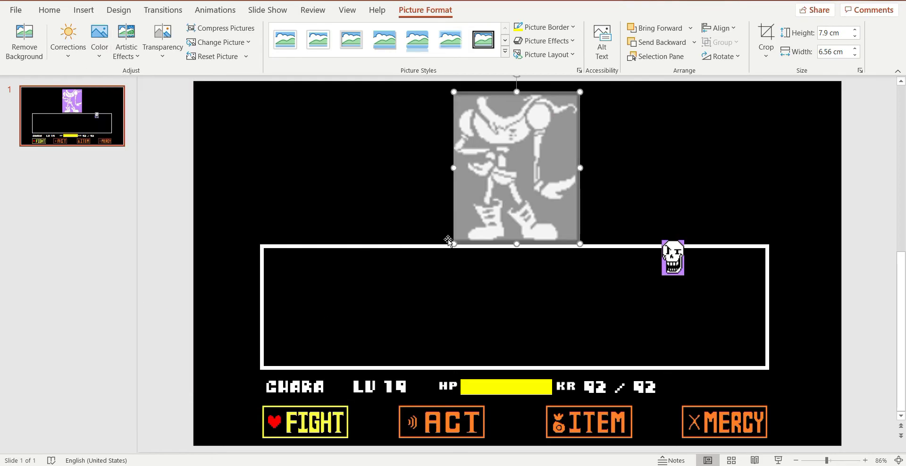
{"action": "left_click", "coordinate": [127, 50]}
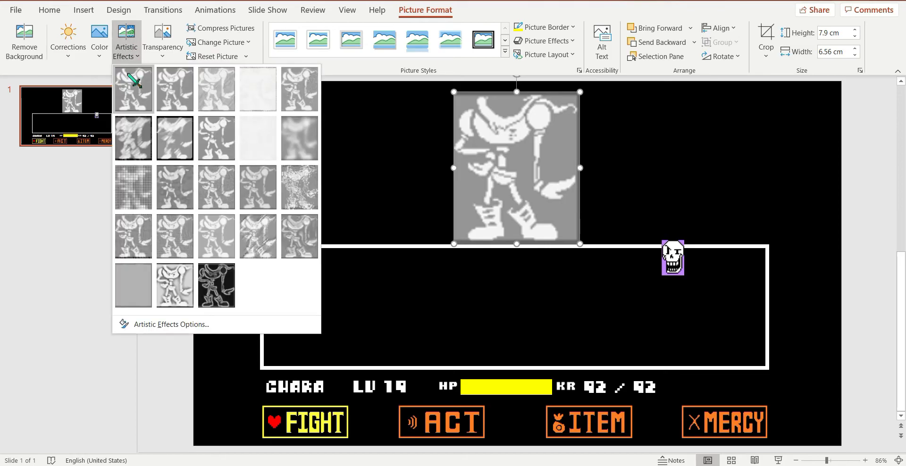
{"action": "left_click", "coordinate": [171, 51]}
Recolor the body picture with the Black and White: 75% preset
{"action": "left_click", "coordinate": [101, 40]}
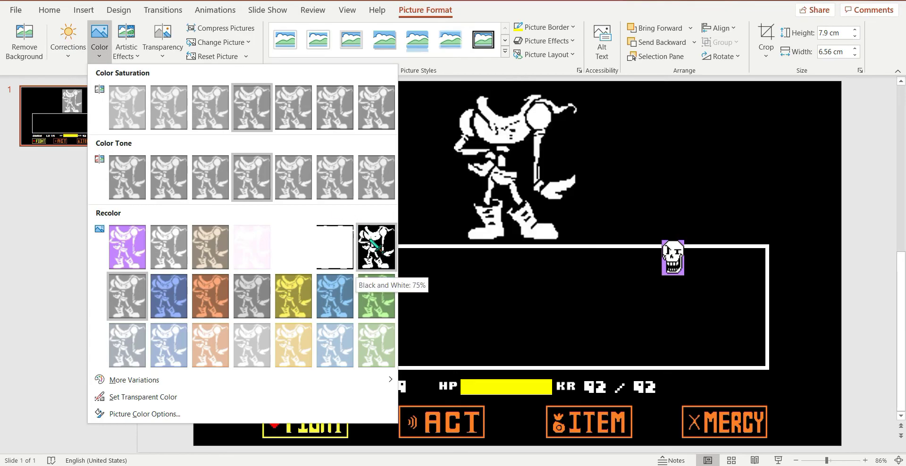
{"action": "left_click", "coordinate": [370, 240]}
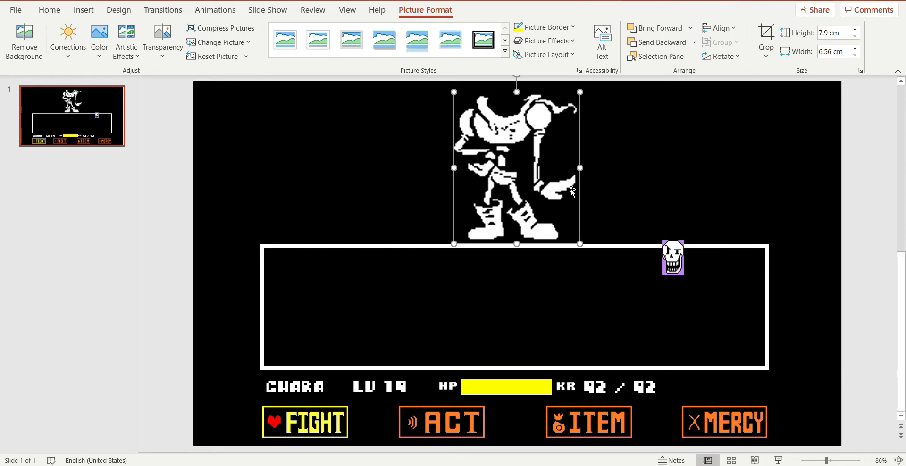
{"action": "right_click", "coordinate": [531, 162]}
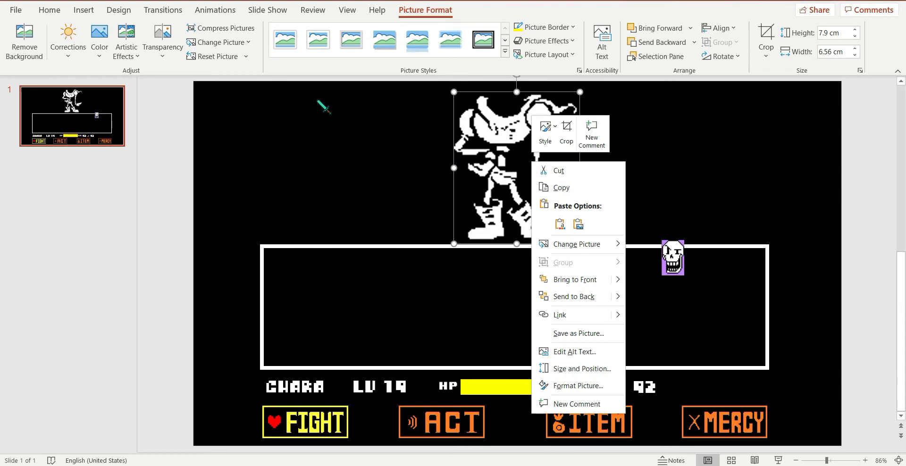
{"action": "left_click", "coordinate": [131, 50]}
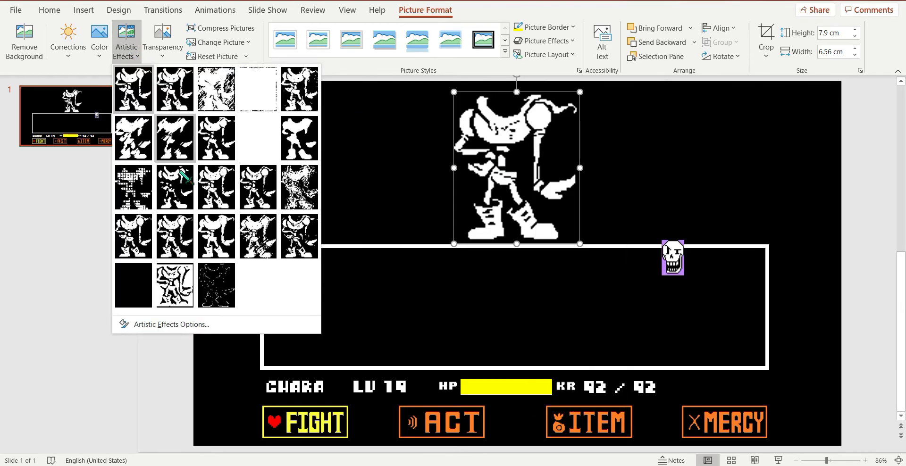
{"action": "left_click", "coordinate": [189, 326]}
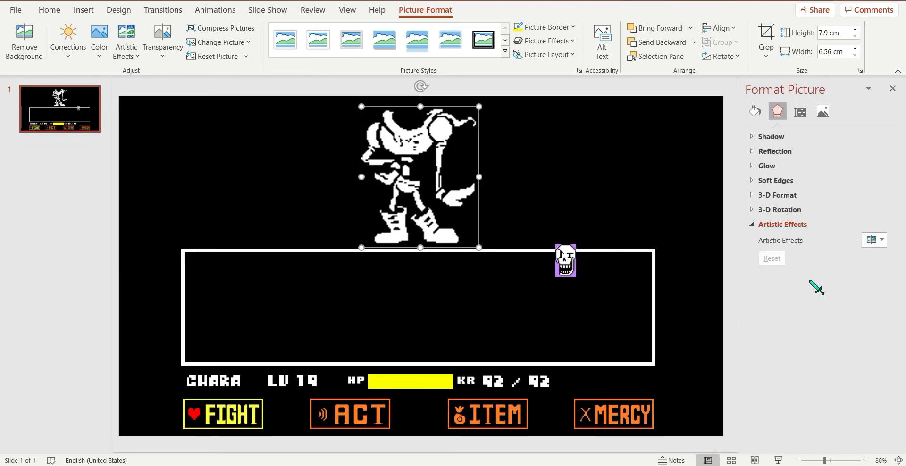
{"action": "left_click", "coordinate": [754, 226]}
{"action": "left_click", "coordinate": [754, 226]}
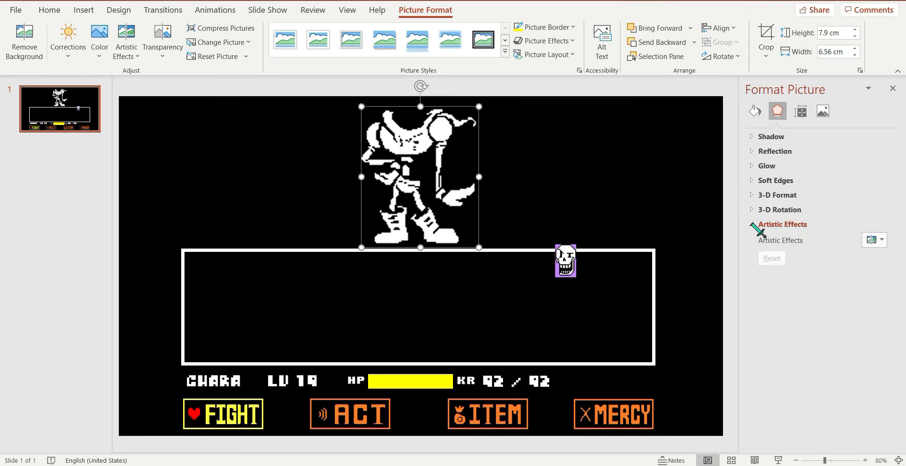
{"action": "left_click", "coordinate": [754, 226]}
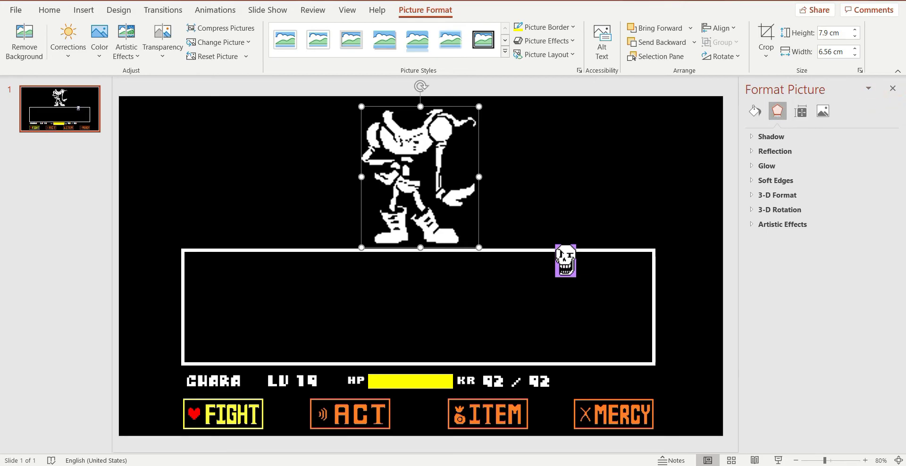
{"action": "left_click", "coordinate": [893, 88]}
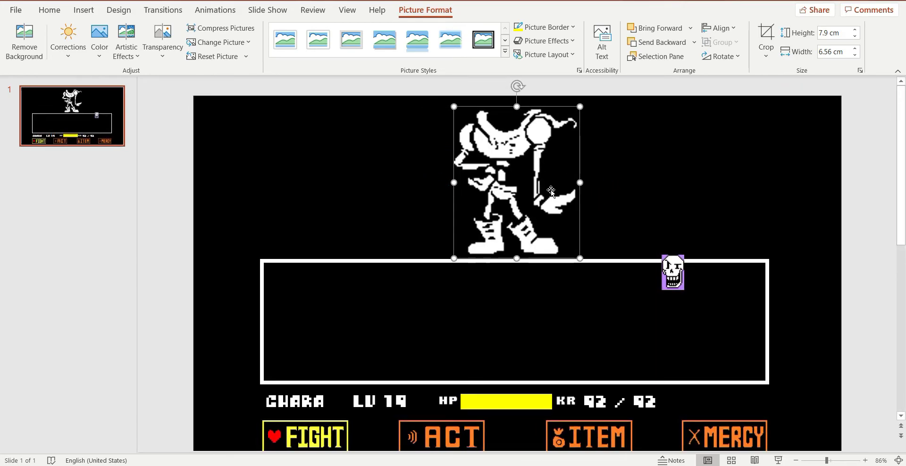
{"action": "left_click", "coordinate": [161, 38]}
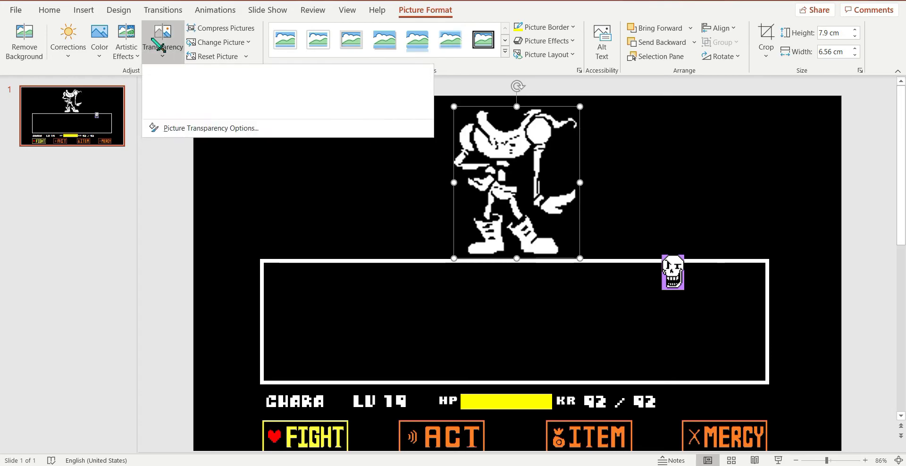
{"action": "left_click", "coordinate": [136, 53]}
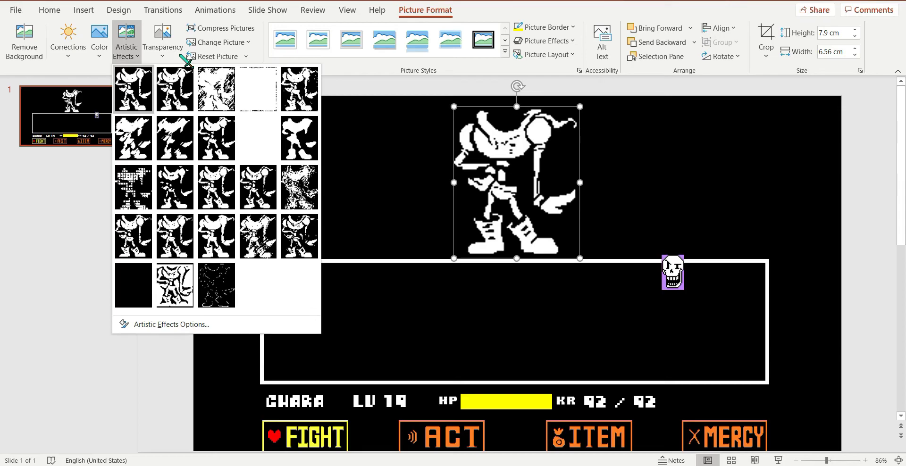
{"action": "left_click", "coordinate": [77, 44]}
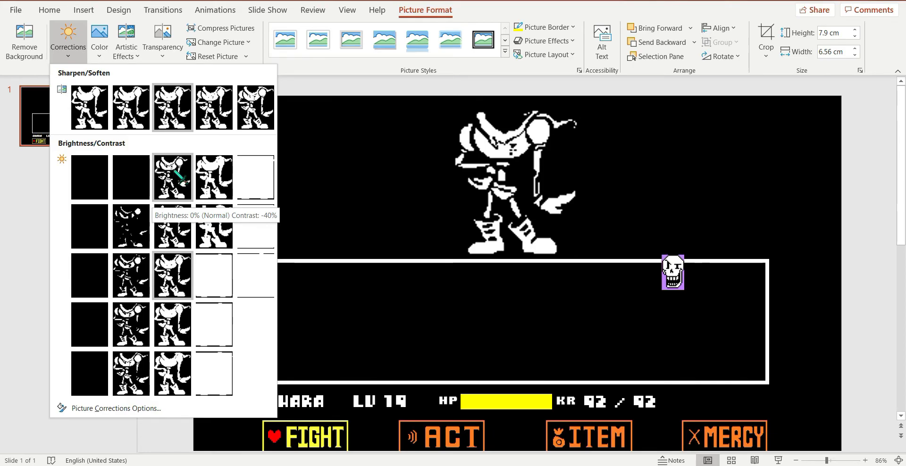
{"action": "left_click", "coordinate": [98, 52]}
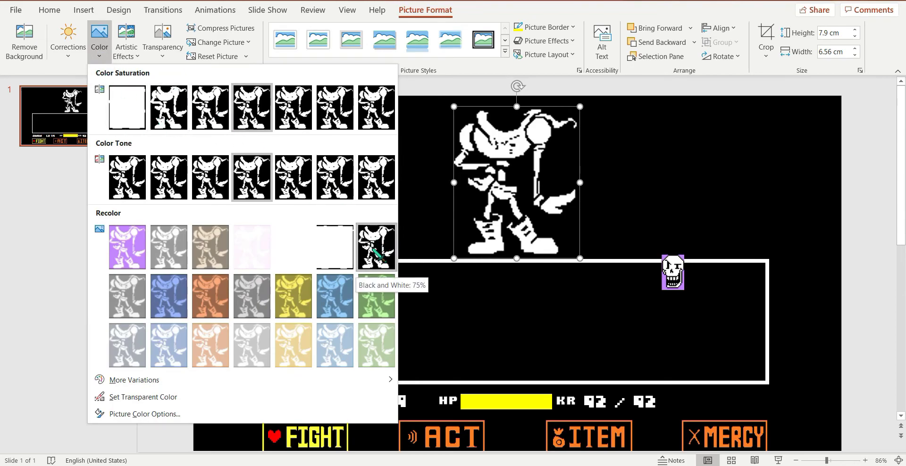
Correct the body picture to Brightness 0%, Contrast -40%, and shrink it to about 7.01 by 5.82 cm, centred on the dialogue box
{"action": "left_click", "coordinate": [78, 47]}
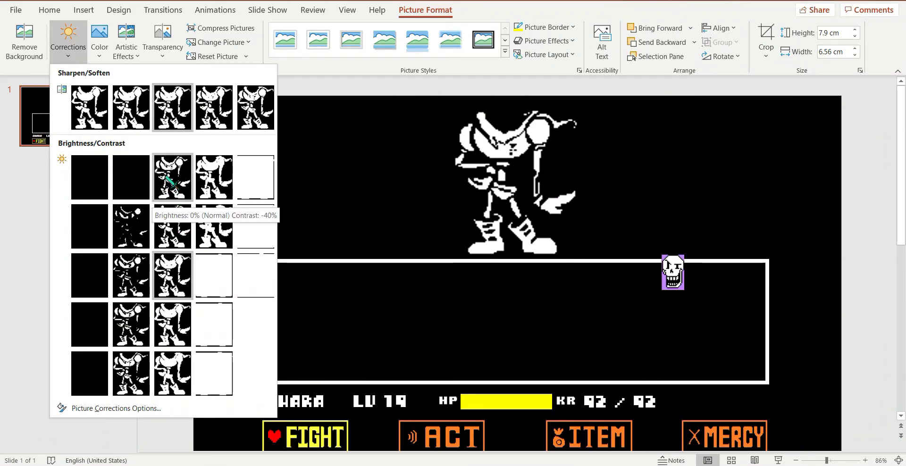
{"action": "left_click", "coordinate": [171, 182]}
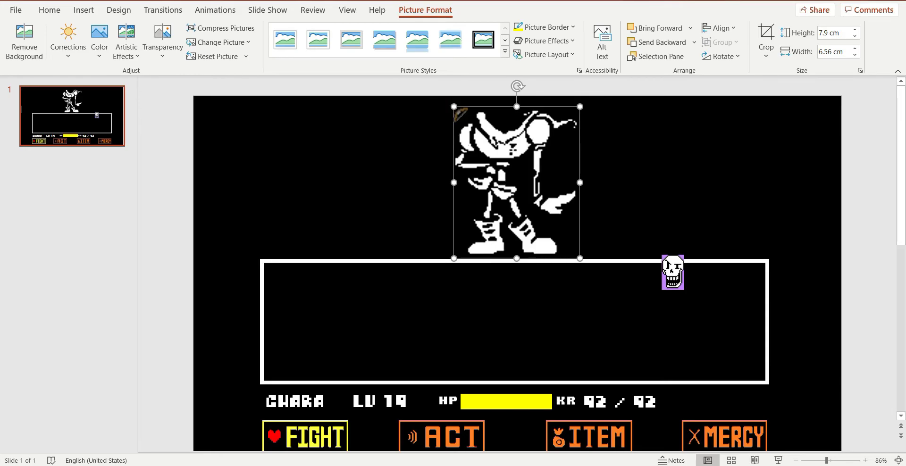
{"action": "left_click_drag", "start_coordinate": [460, 113], "coordinate": [468, 111]}
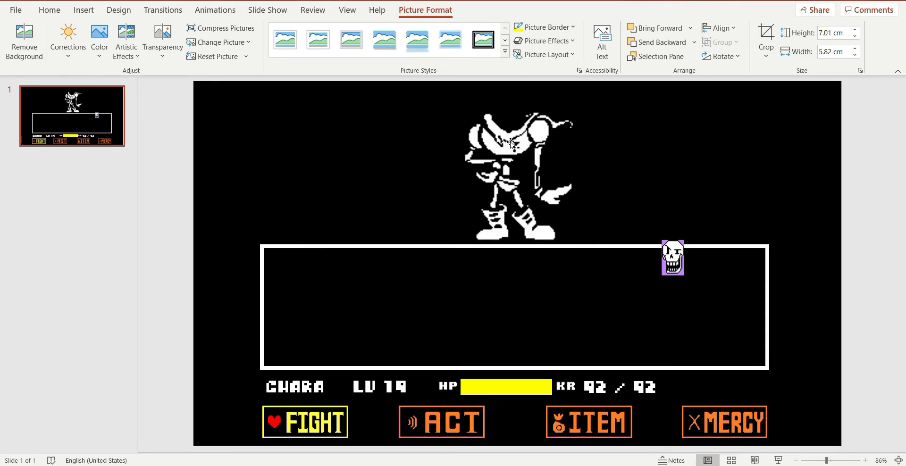
{"action": "left_click_drag", "start_coordinate": [512, 142], "coordinate": [504, 142]}
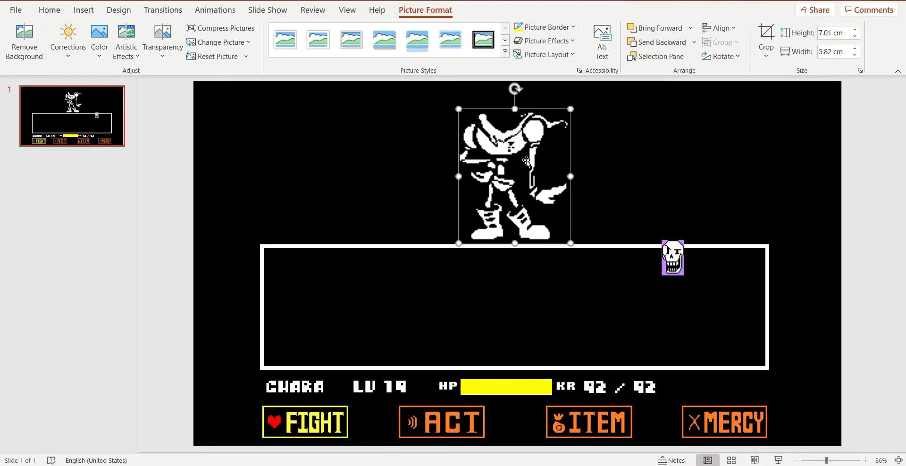
Enlarge the head picture to about 2.96 by 1.9 cm and fit it onto the body's neck
{"action": "left_click", "coordinate": [674, 258]}
{"action": "left_click_drag", "start_coordinate": [662, 277], "coordinate": [628, 330]}
{"action": "left_click_drag", "start_coordinate": [645, 285], "coordinate": [507, 176]}
{"action": "left_click_drag", "start_coordinate": [490, 218], "coordinate": [490, 133]}
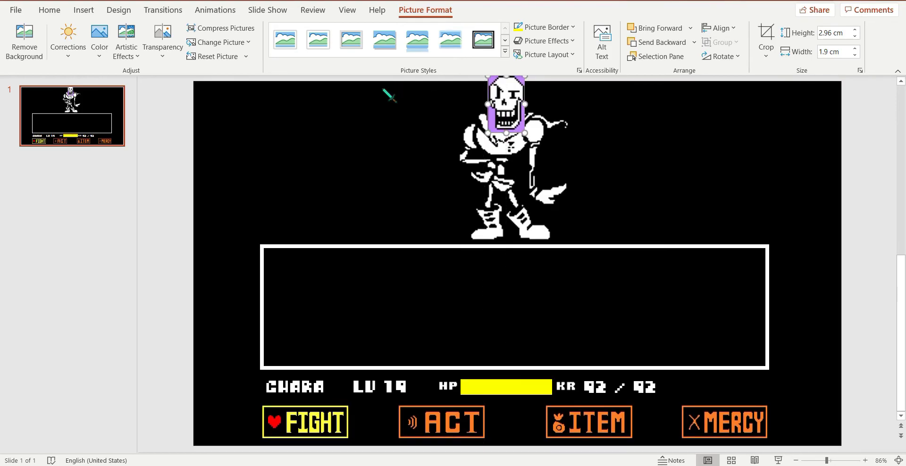
Move the head picture to the empty area beside the body and enlarge it to about 7.41 by 4.77 cm
{"action": "left_click_drag", "start_coordinate": [523, 99], "coordinate": [365, 170]}
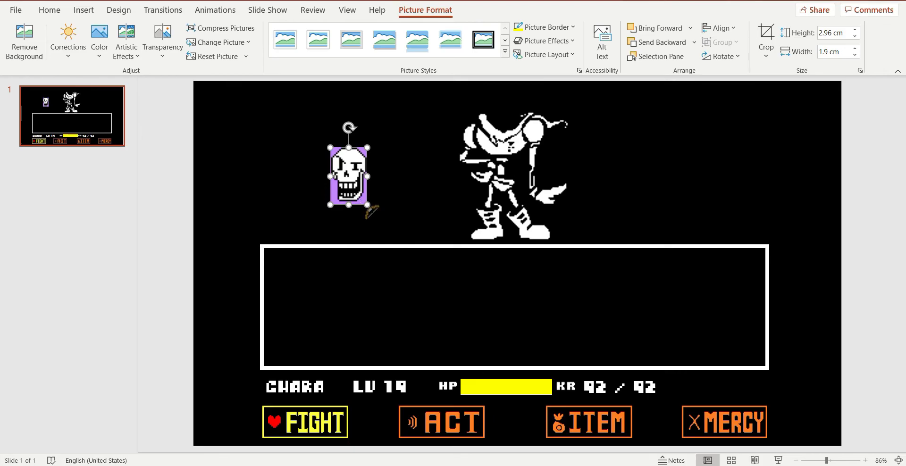
{"action": "left_click_drag", "start_coordinate": [370, 206], "coordinate": [422, 291]}
{"action": "left_click_drag", "start_coordinate": [393, 194], "coordinate": [364, 171]}
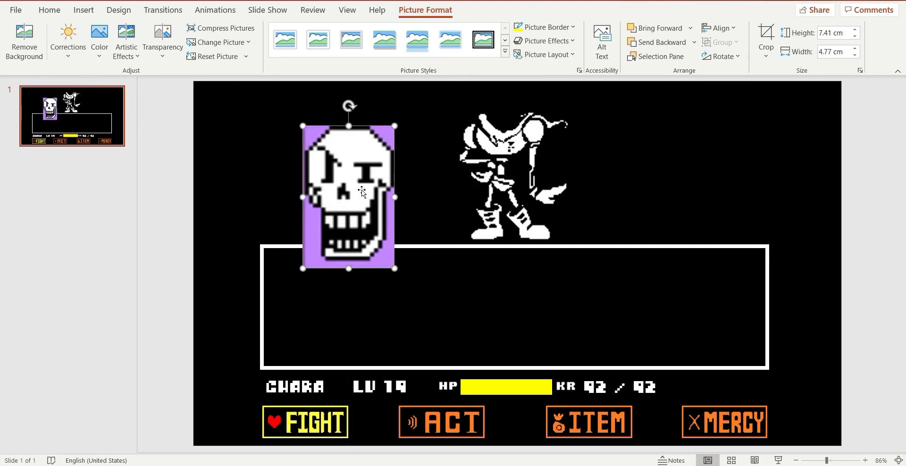
Try to remove the purple background from the head picture, marking the skull's face, chin, crown and left side as areas to keep
{"action": "left_click", "coordinate": [24, 41]}
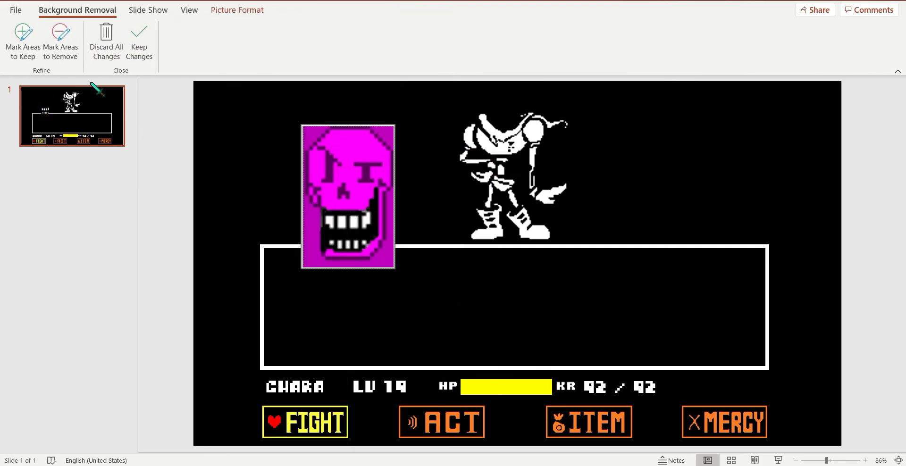
{"action": "left_click", "coordinate": [24, 43]}
{"action": "left_click_drag", "start_coordinate": [347, 129], "coordinate": [365, 213]}
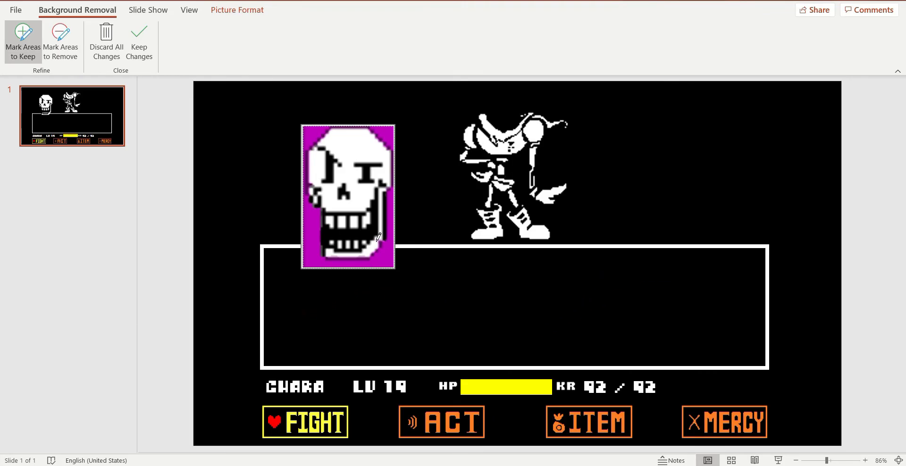
{"action": "left_click_drag", "start_coordinate": [370, 255], "coordinate": [369, 251]}
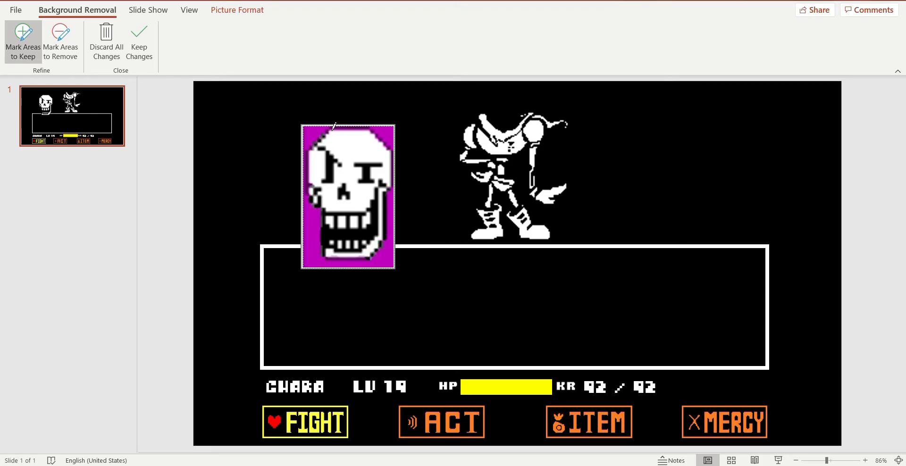
{"action": "left_click_drag", "start_coordinate": [334, 126], "coordinate": [371, 126]}
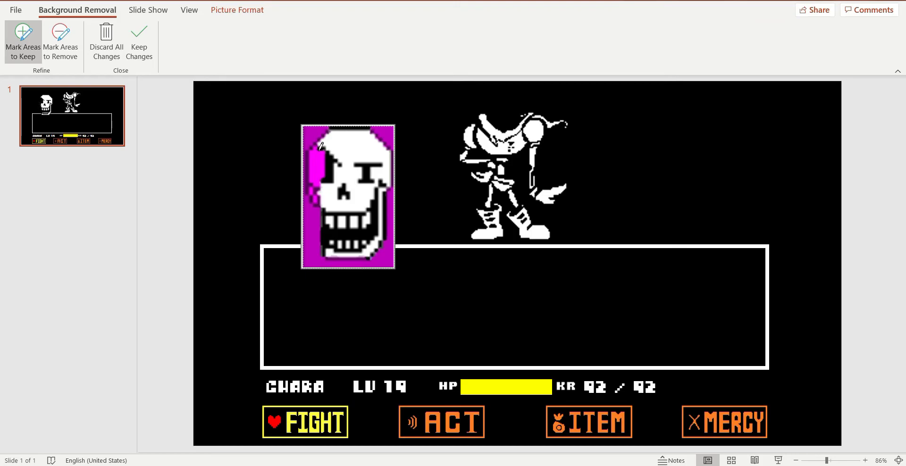
{"action": "left_click_drag", "start_coordinate": [318, 166], "coordinate": [319, 193]}
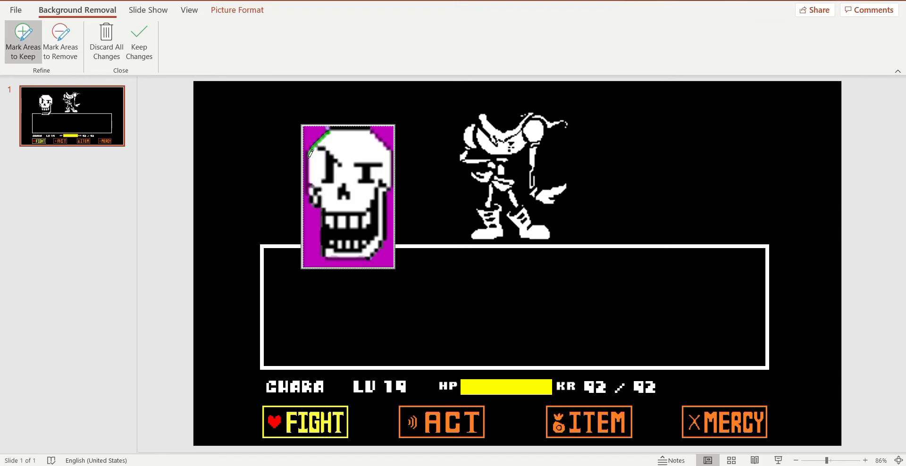
{"action": "left_click_drag", "start_coordinate": [310, 179], "coordinate": [311, 193]}
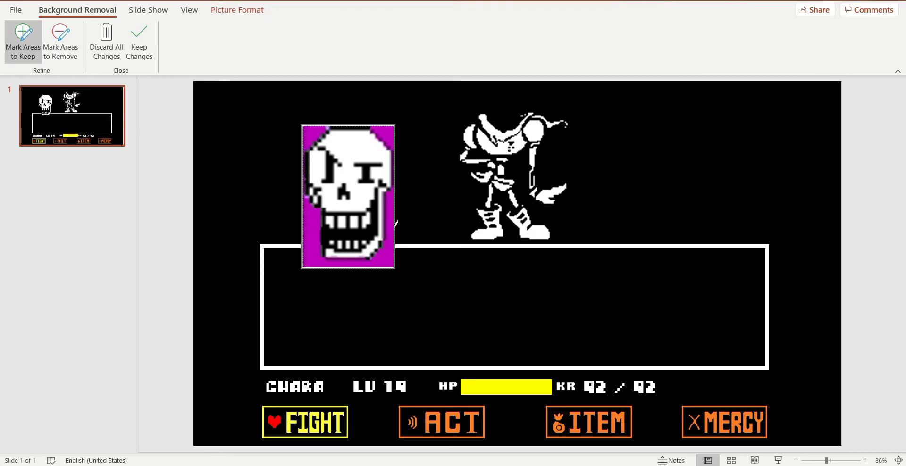
Mark the lower jaw and the right side of the skull's forehead as areas to keep in the background removal
{"action": "left_click", "coordinate": [64, 33]}
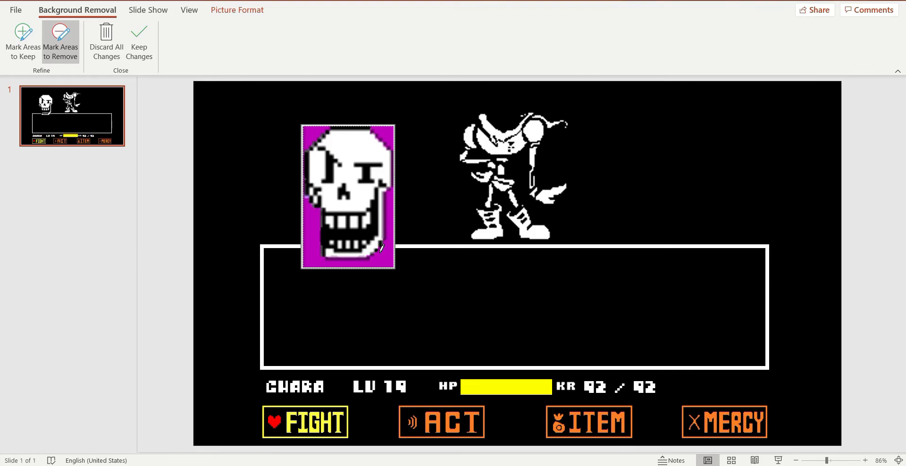
{"action": "left_click", "coordinate": [24, 38]}
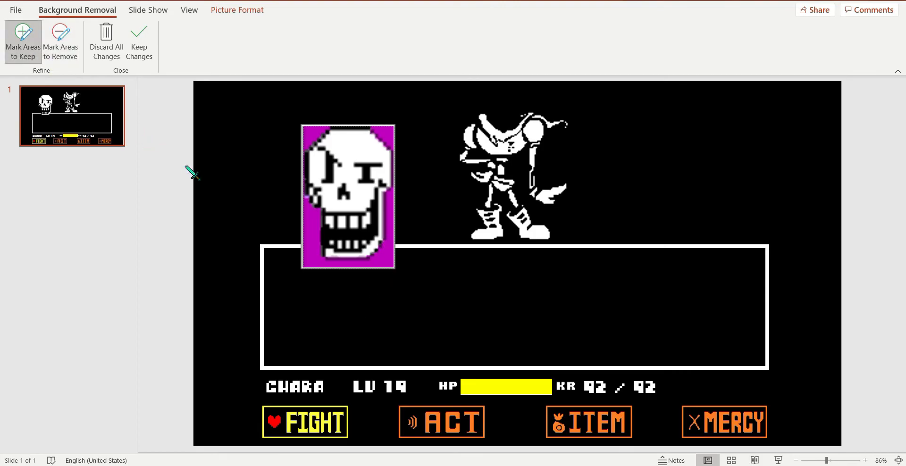
{"action": "left_click_drag", "start_coordinate": [330, 257], "coordinate": [374, 255]}
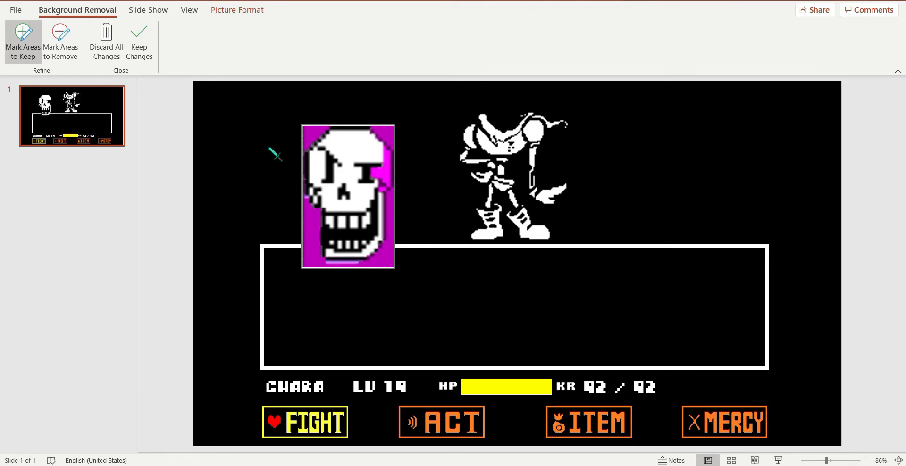
{"action": "left_click_drag", "start_coordinate": [391, 146], "coordinate": [389, 173]}
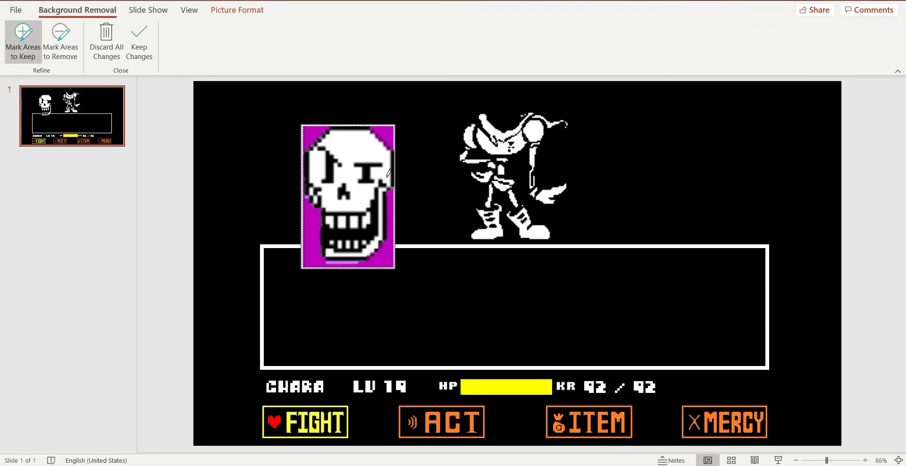
{"action": "left_click_drag", "start_coordinate": [373, 128], "coordinate": [393, 157]}
Mark the purple remnants under the chin for removal and touch up the edge beside the skull's upper teeth
{"action": "left_click", "coordinate": [61, 42]}
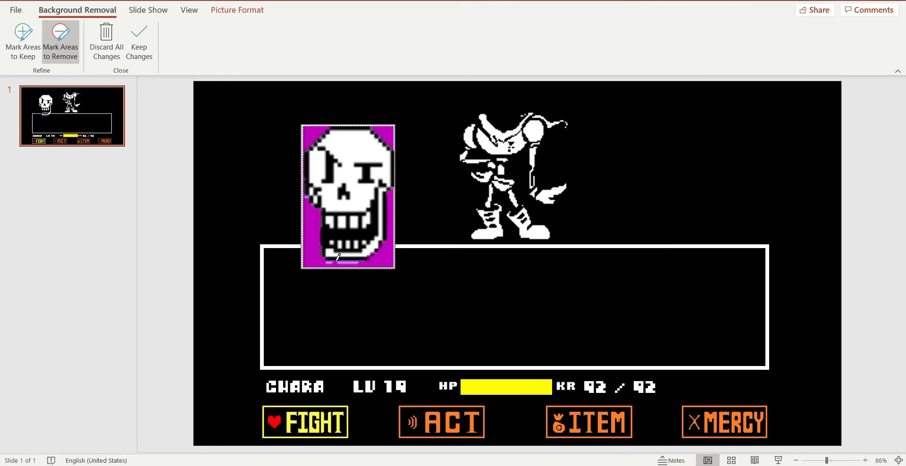
{"action": "left_click_drag", "start_coordinate": [351, 260], "coordinate": [329, 259]}
{"action": "left_click", "coordinate": [322, 214]}
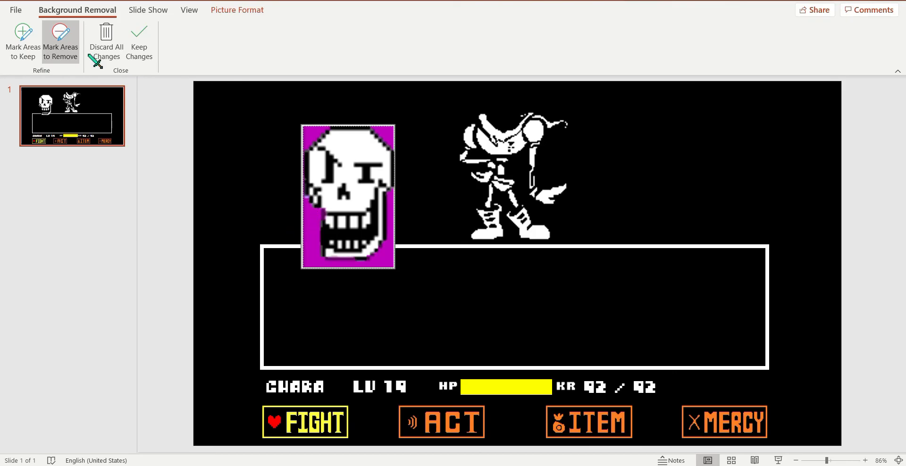
{"action": "left_click", "coordinate": [29, 42]}
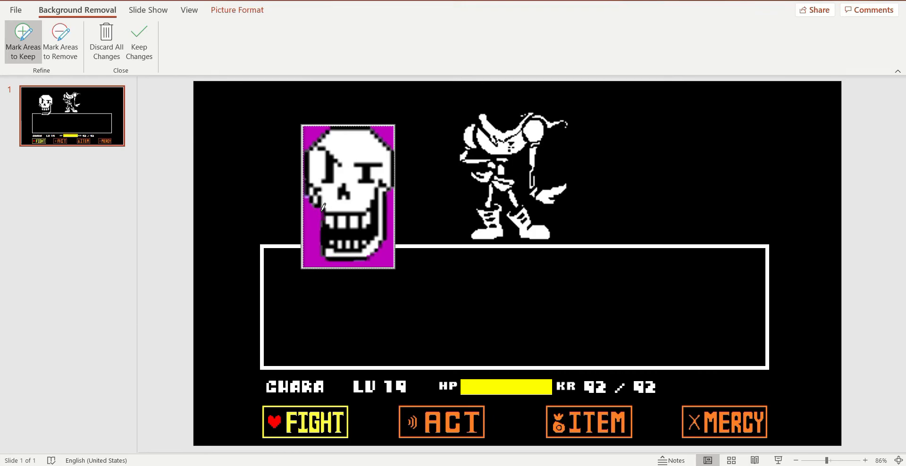
{"action": "left_click_drag", "start_coordinate": [323, 207], "coordinate": [322, 219]}
Mark the leftover purple beside the skull's upper teeth for removal and end the head picture's background removal
{"action": "left_click", "coordinate": [64, 41]}
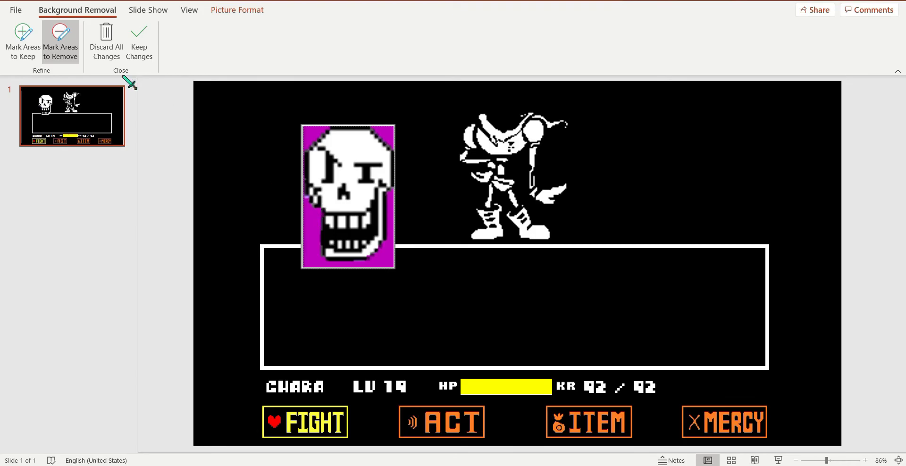
{"action": "left_click", "coordinate": [23, 41]}
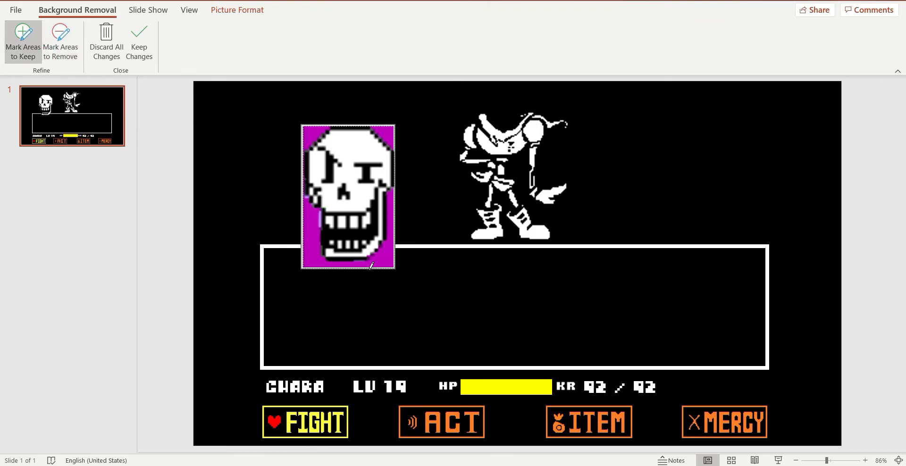
{"action": "left_click", "coordinate": [61, 42]}
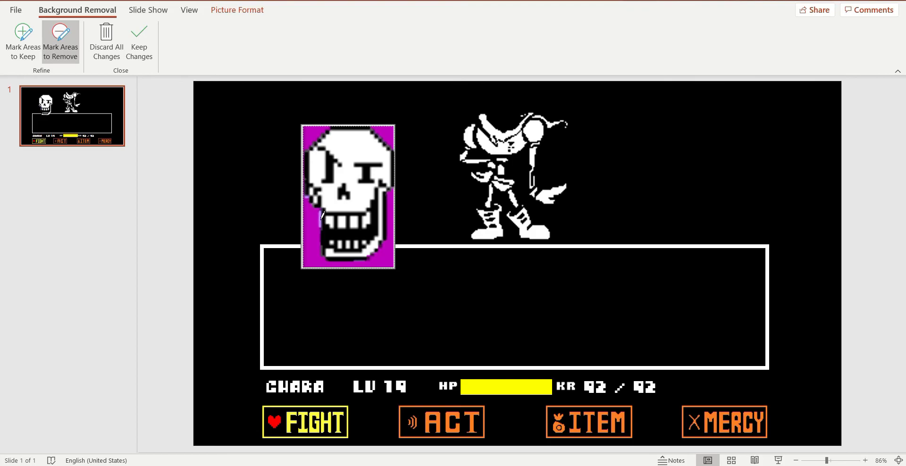
{"action": "left_click_drag", "start_coordinate": [328, 218], "coordinate": [328, 218]}
{"action": "left_click", "coordinate": [23, 42]}
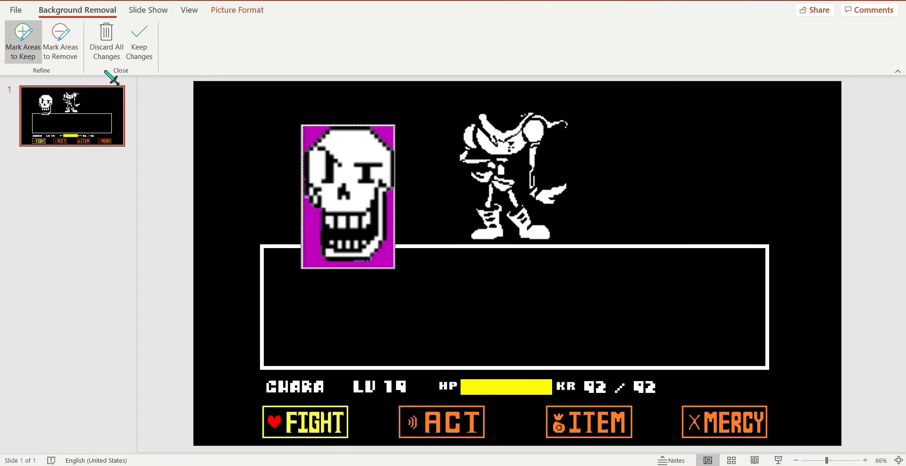
{"action": "left_click", "coordinate": [134, 60]}
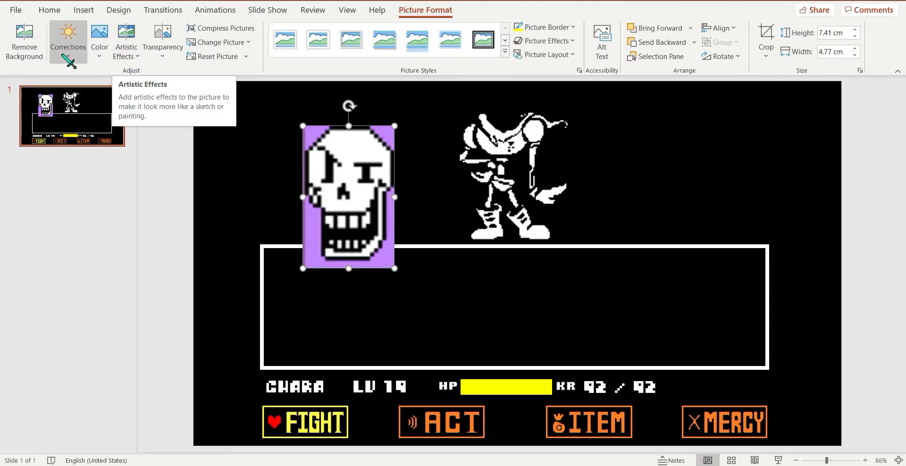
Reopen the head picture's background removal and mark the purple strip along the skull's left edge for removal
{"action": "left_click", "coordinate": [46, 57]}
{"action": "left_click", "coordinate": [60, 51]}
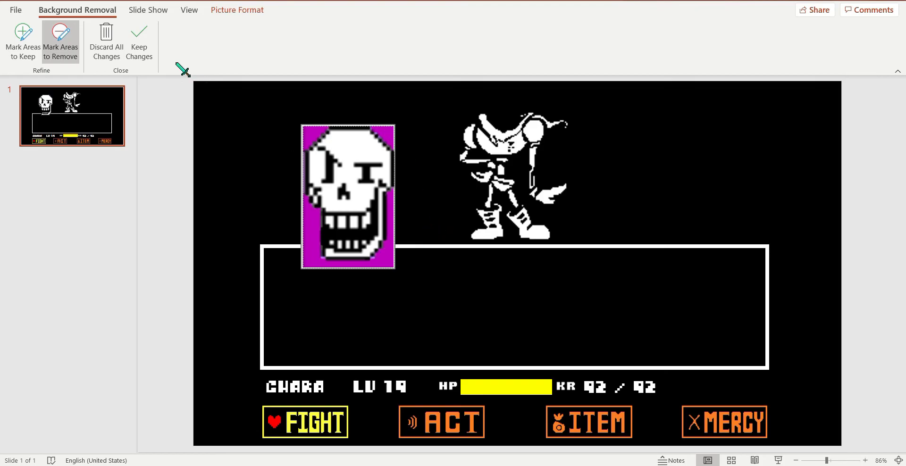
{"action": "left_click", "coordinate": [140, 48]}
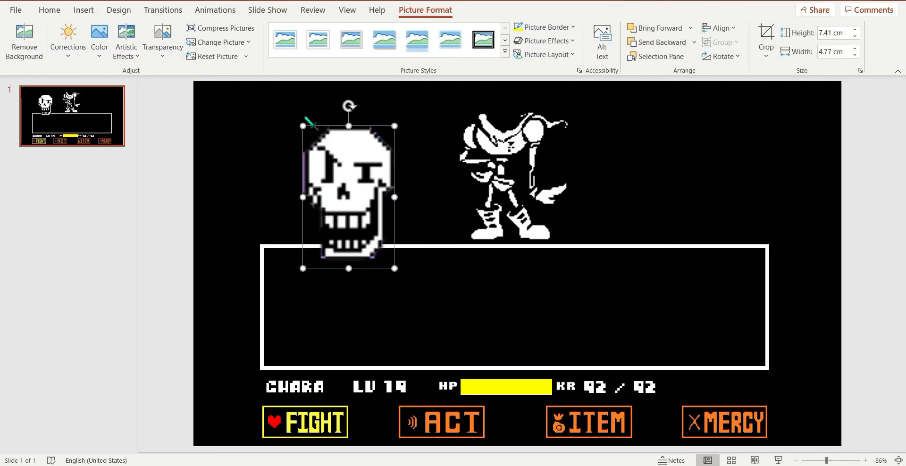
{"action": "left_click", "coordinate": [24, 40]}
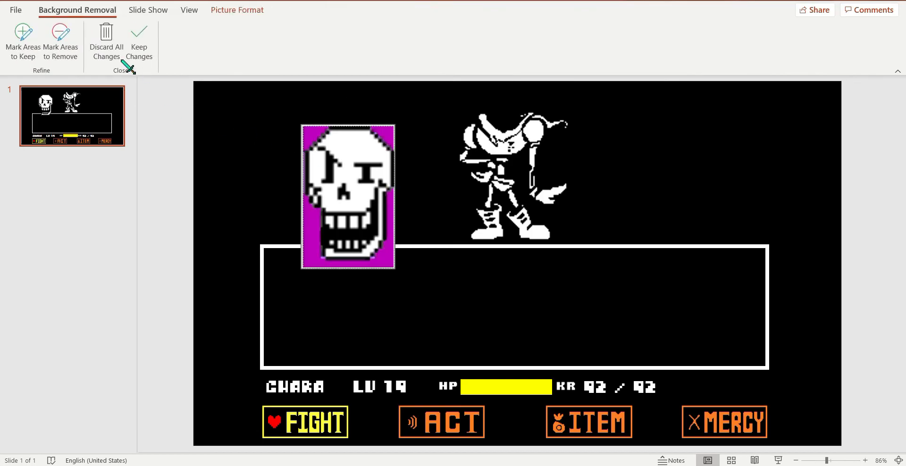
{"action": "left_click", "coordinate": [51, 31]}
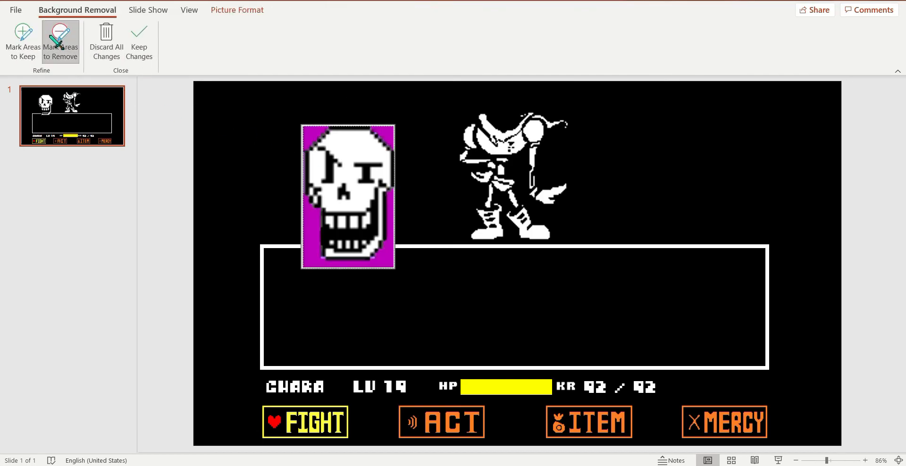
{"action": "left_click", "coordinate": [301, 151]}
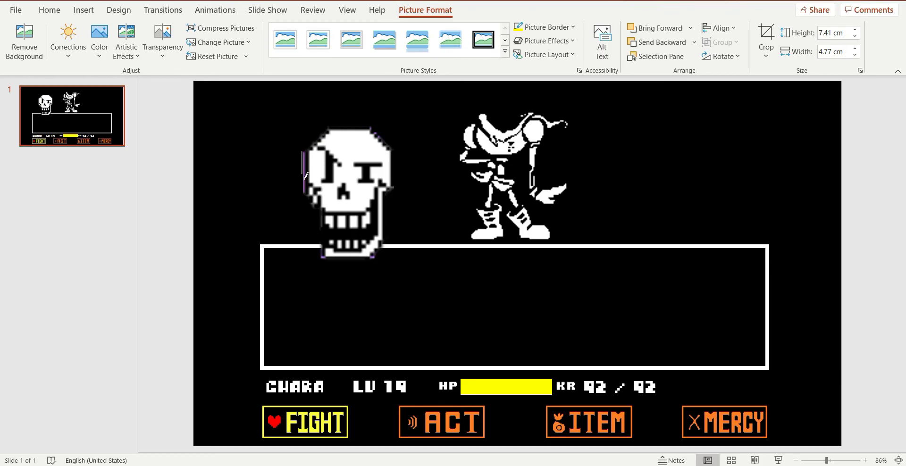
{"action": "left_click", "coordinate": [305, 176]}
Mark the purple strip left of the skull for removal and its adjoining left outline as an area to keep, ending the background removal
{"action": "left_click", "coordinate": [24, 40]}
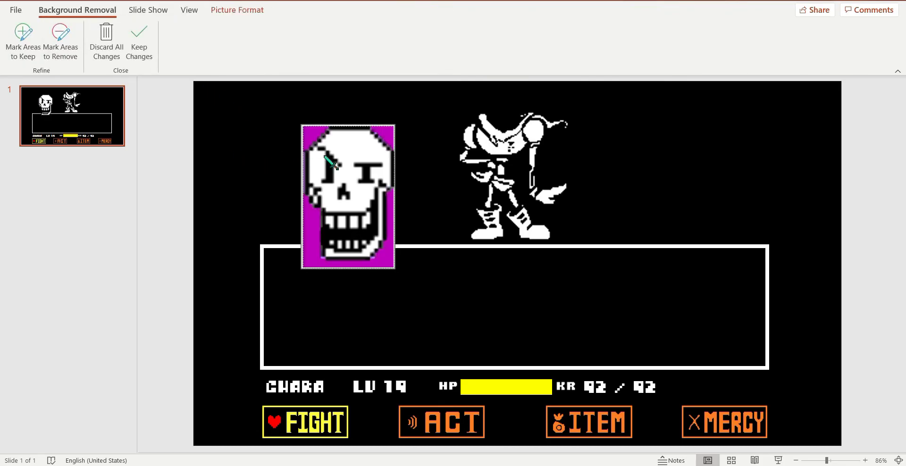
{"action": "left_click", "coordinate": [60, 42]}
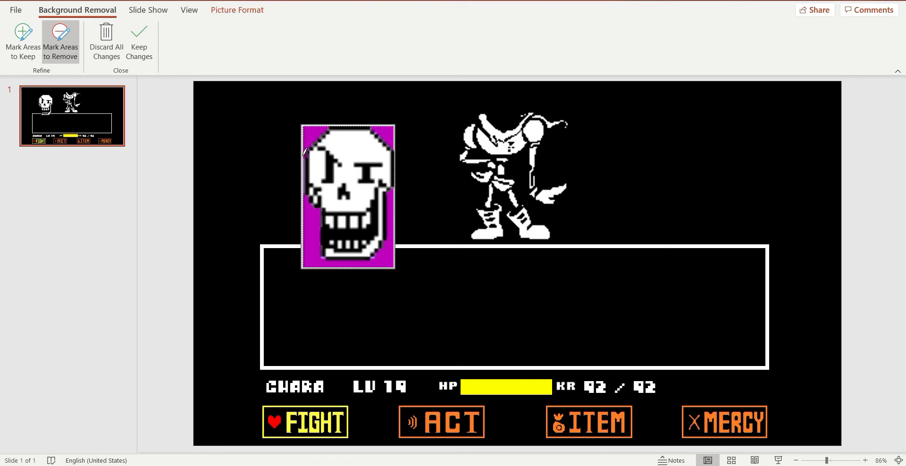
{"action": "left_click_drag", "start_coordinate": [304, 189], "coordinate": [304, 192]}
{"action": "left_click", "coordinate": [36, 51]}
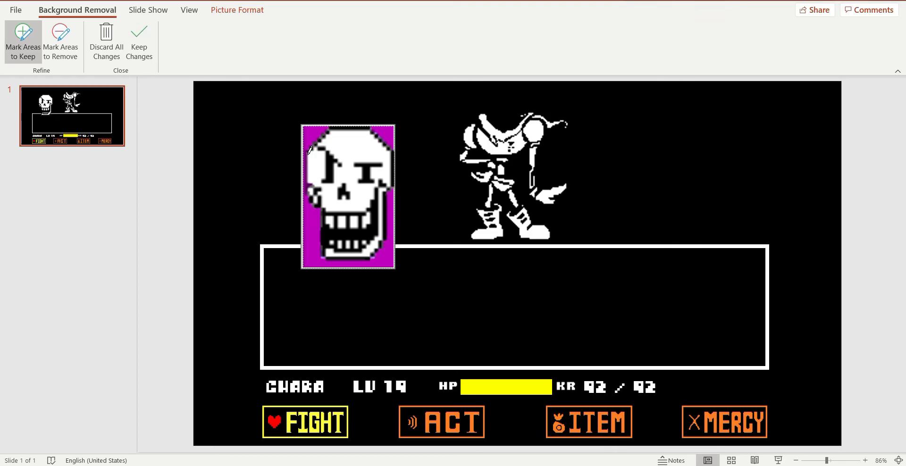
{"action": "left_click_drag", "start_coordinate": [308, 156], "coordinate": [308, 190]}
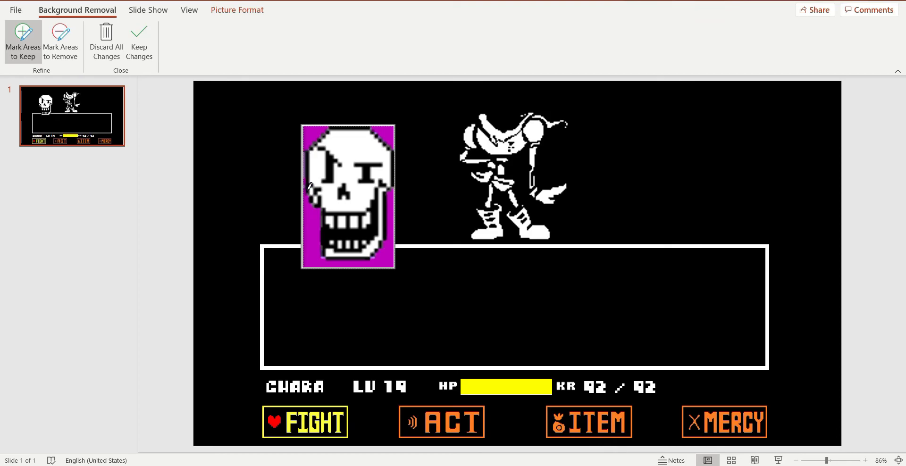
{"action": "left_click", "coordinate": [61, 51]}
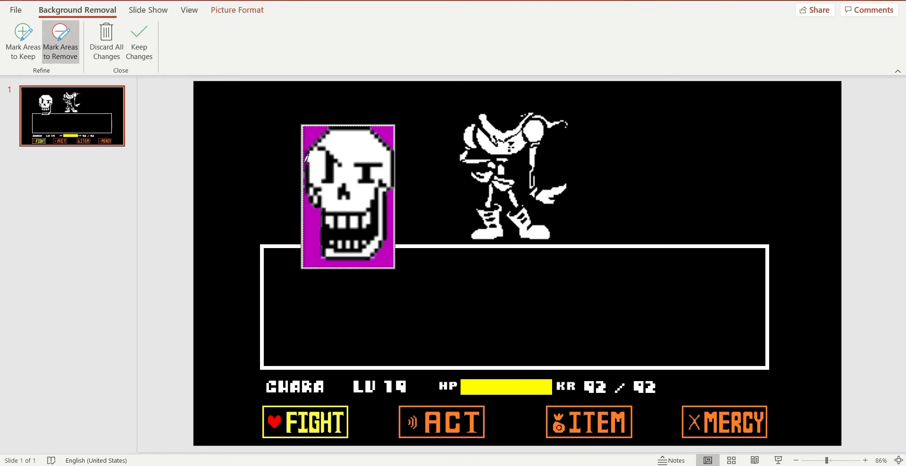
{"action": "key", "text": "Escape"}
{"action": "left_click", "coordinate": [358, 182]}
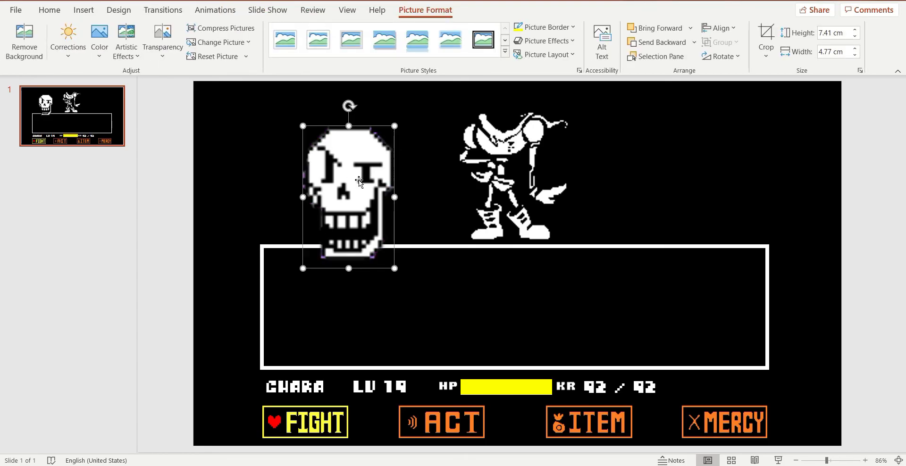
Move the head picture up beside the body, reopen its background removal and check the finished sprite in Unimation.pptx
{"action": "left_click_drag", "start_coordinate": [361, 184], "coordinate": [382, 172]}
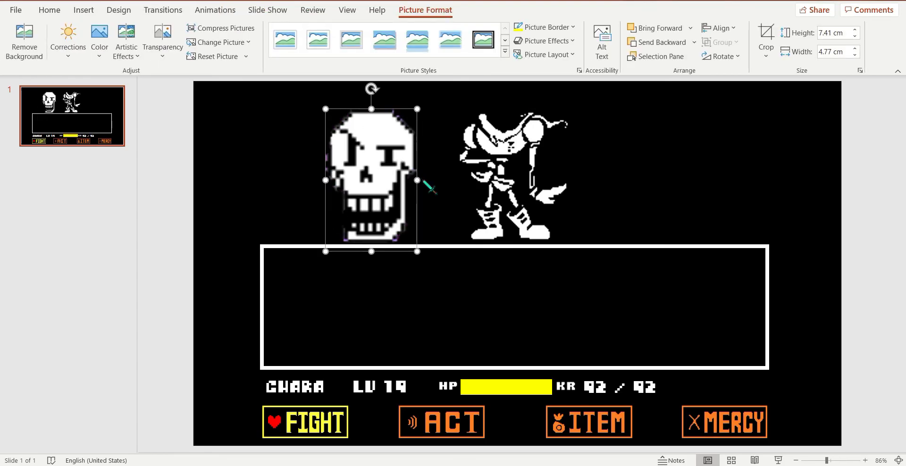
{"action": "left_click", "coordinate": [24, 41]}
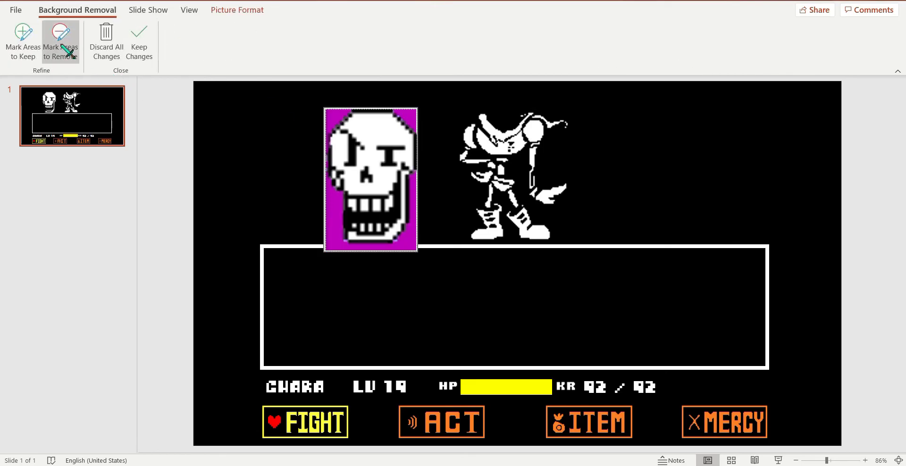
{"action": "left_click", "coordinate": [26, 41]}
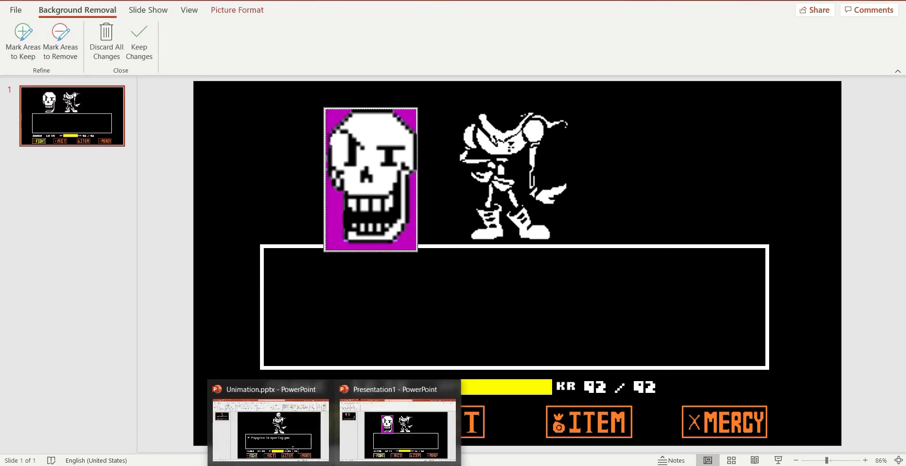
{"action": "left_click", "coordinate": [272, 427]}
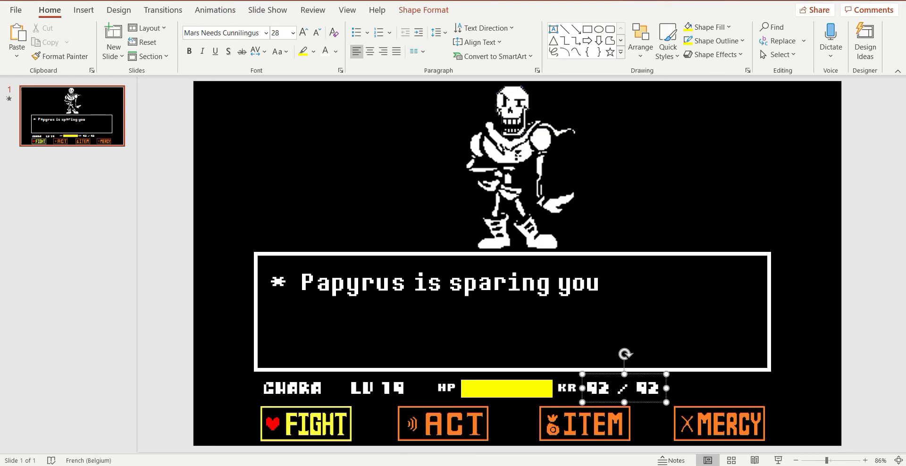
{"action": "left_click", "coordinate": [395, 427]}
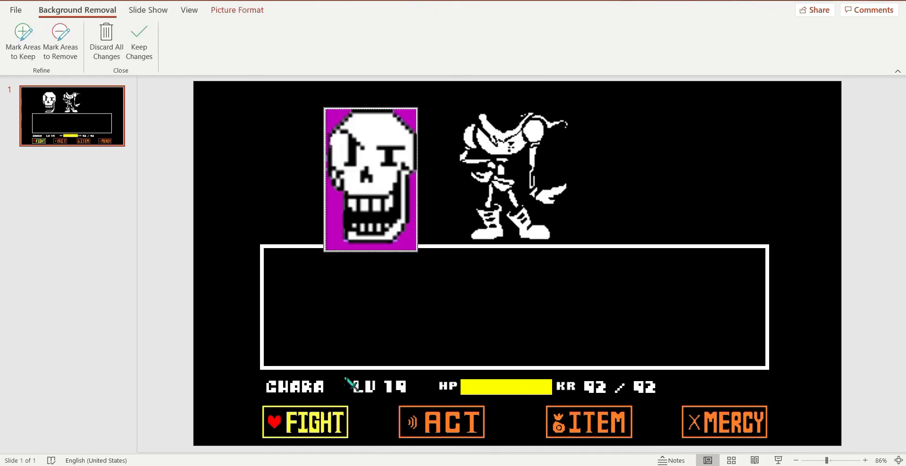
Mark the remaining purple at the skull's left edge for removal and keep the background removal changes
{"action": "left_click", "coordinate": [9, 51]}
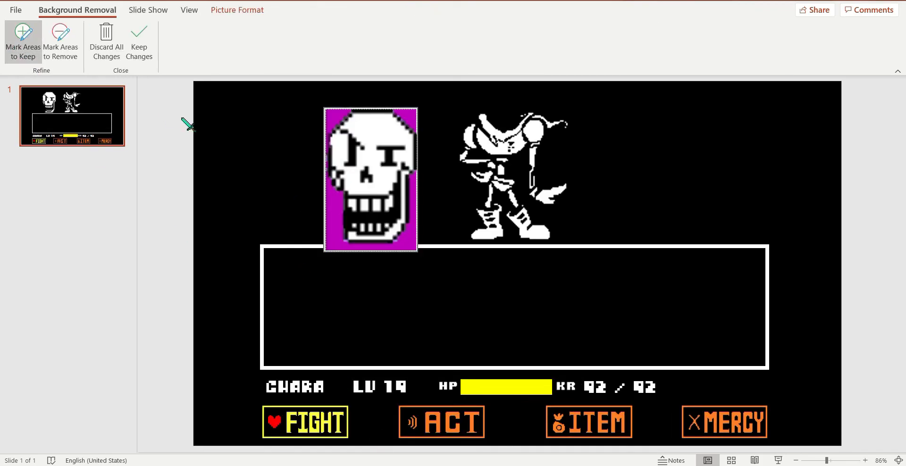
{"action": "left_click", "coordinate": [74, 52]}
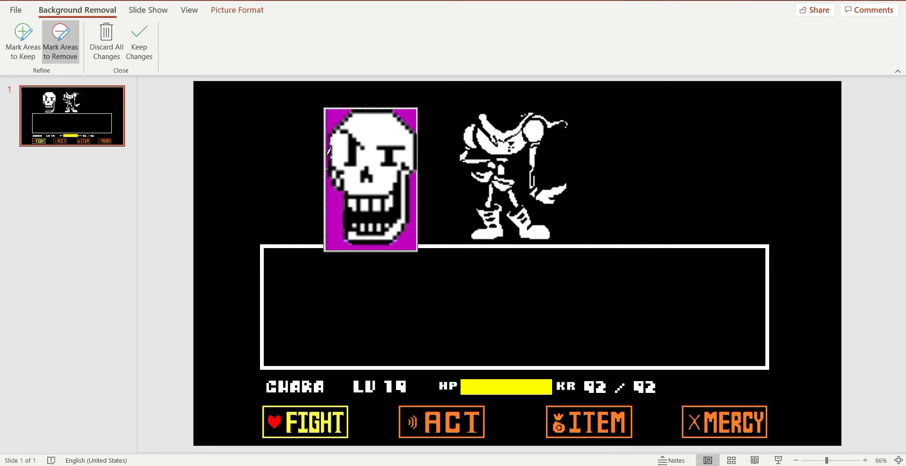
{"action": "left_click", "coordinate": [34, 41]}
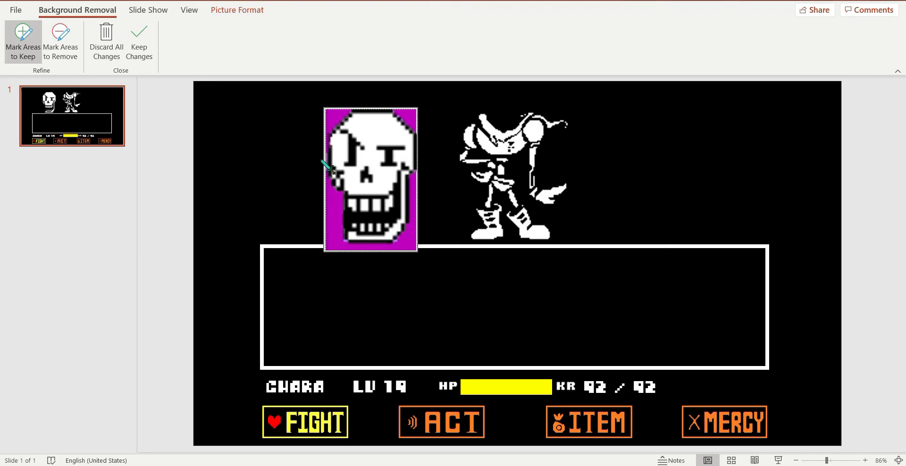
{"action": "left_click", "coordinate": [55, 45]}
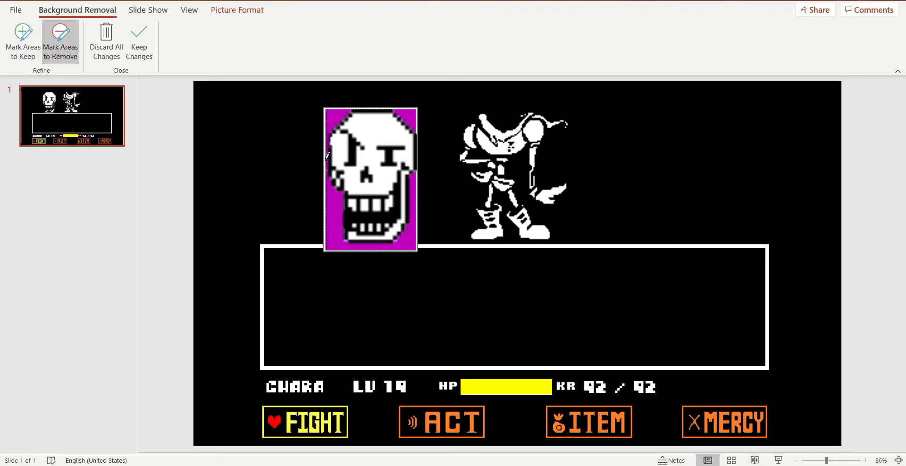
{"action": "left_click_drag", "start_coordinate": [328, 165], "coordinate": [327, 171]}
{"action": "left_click", "coordinate": [147, 50]}
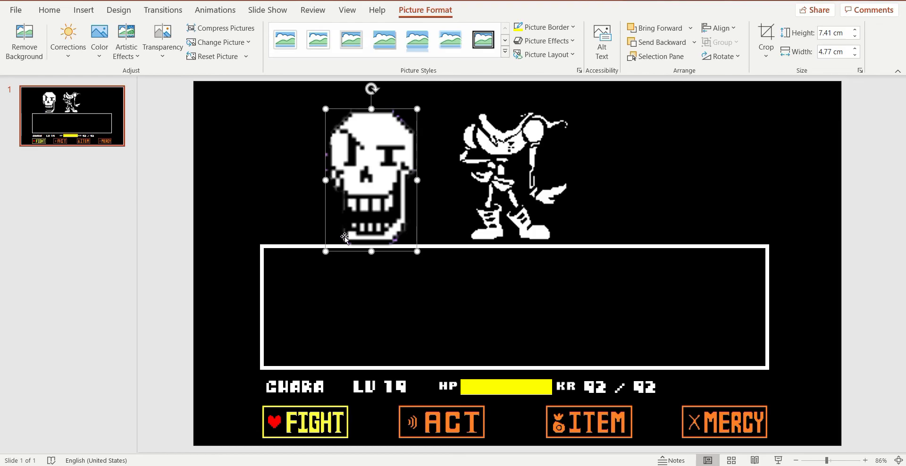
Shrink the head picture to about 2.84 cm high and 1.83 cm wide and place it on the body's neck
{"action": "left_click_drag", "start_coordinate": [326, 251], "coordinate": [500, 129]}
{"action": "left_click_drag", "start_coordinate": [504, 116], "coordinate": [440, 111]}
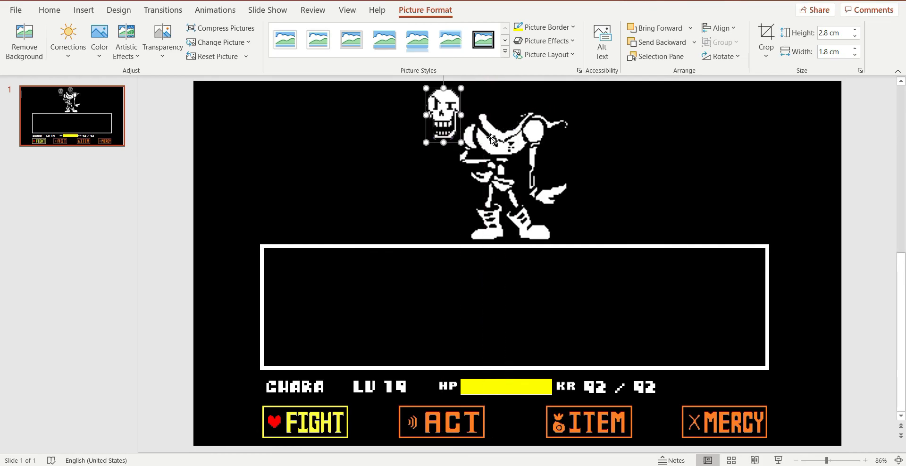
{"action": "left_click_drag", "start_coordinate": [501, 147], "coordinate": [502, 145]}
{"action": "left_click_drag", "start_coordinate": [439, 116], "coordinate": [508, 105]}
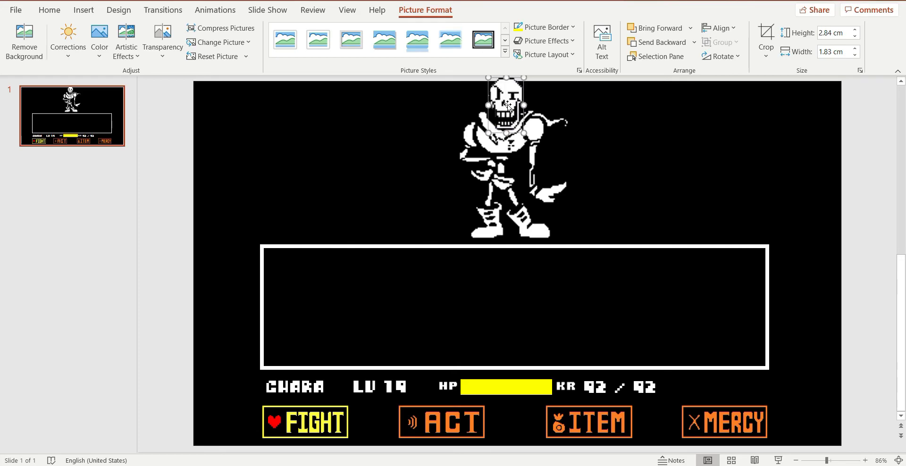
Crop the body picture's upper edge so the picture is about 6.77 cm high
{"action": "left_click", "coordinate": [516, 219]}
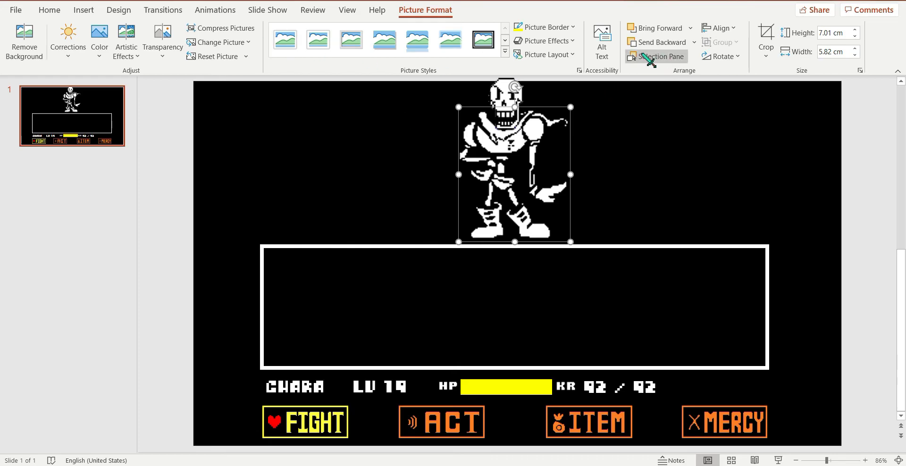
{"action": "left_click", "coordinate": [766, 36]}
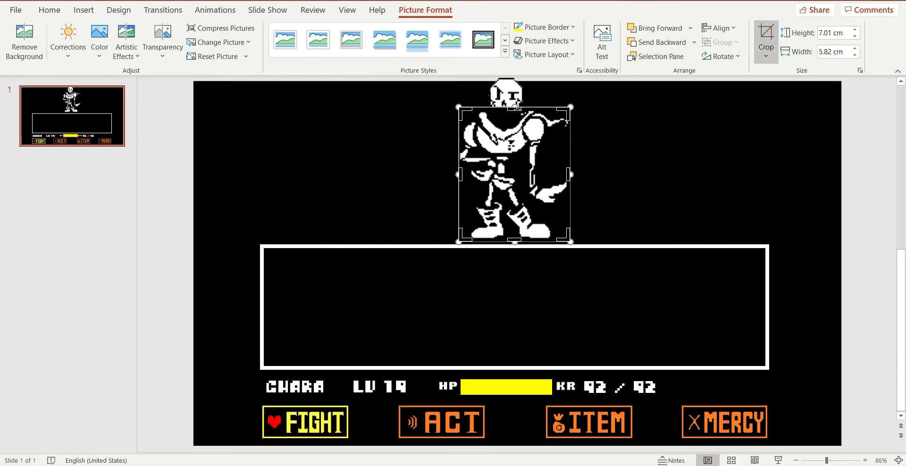
{"action": "left_click_drag", "start_coordinate": [518, 108], "coordinate": [517, 112]}
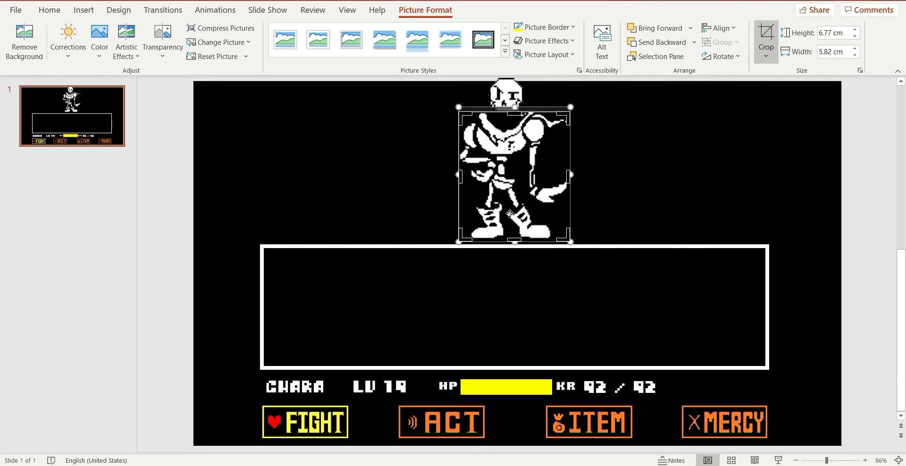
{"action": "left_click_drag", "start_coordinate": [515, 241], "coordinate": [509, 246]}
{"action": "left_click", "coordinate": [713, 186]}
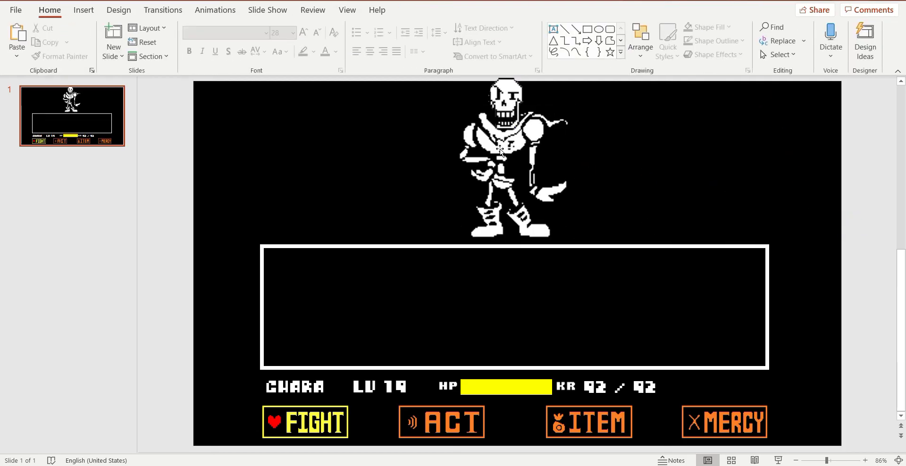
Lower the body onto the dialogue box and fit the head to its neck at about 2.73 cm high and 1.76 cm wide
{"action": "left_click_drag", "start_coordinate": [501, 150], "coordinate": [500, 149]}
{"action": "left_click", "coordinate": [506, 95]}
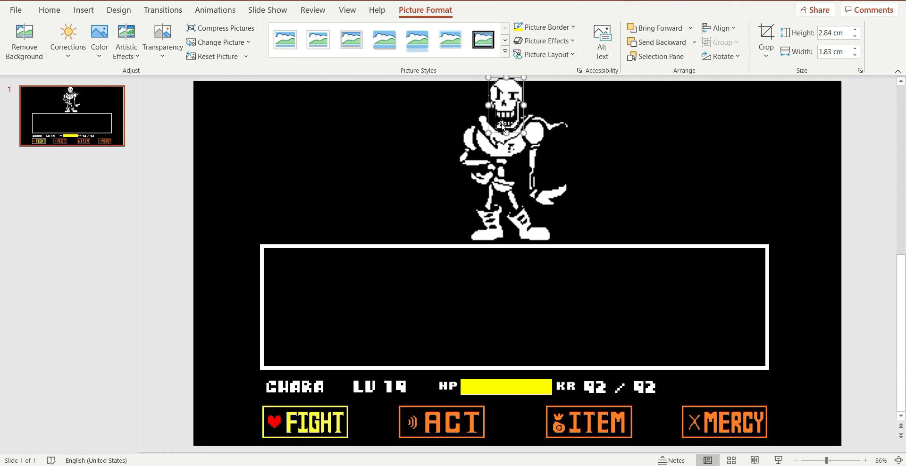
{"action": "left_click_drag", "start_coordinate": [490, 131], "coordinate": [509, 108]}
{"action": "left_click", "coordinate": [502, 115]}
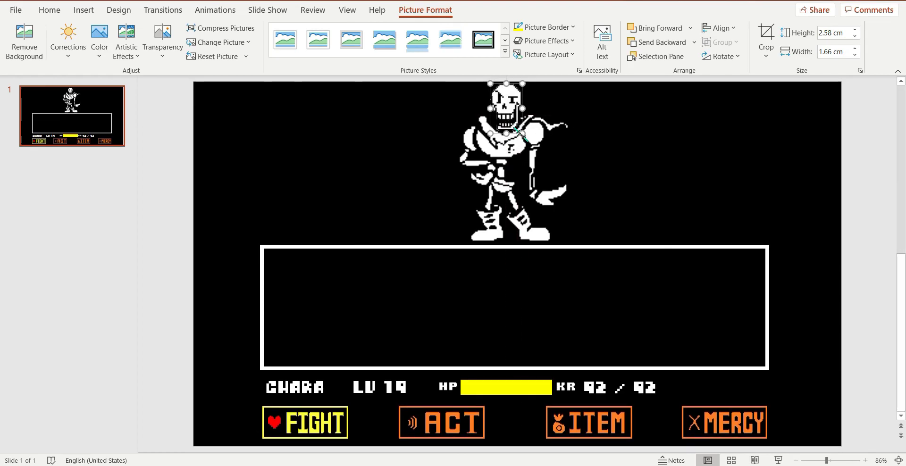
{"action": "left_click_drag", "start_coordinate": [522, 134], "coordinate": [506, 115]}
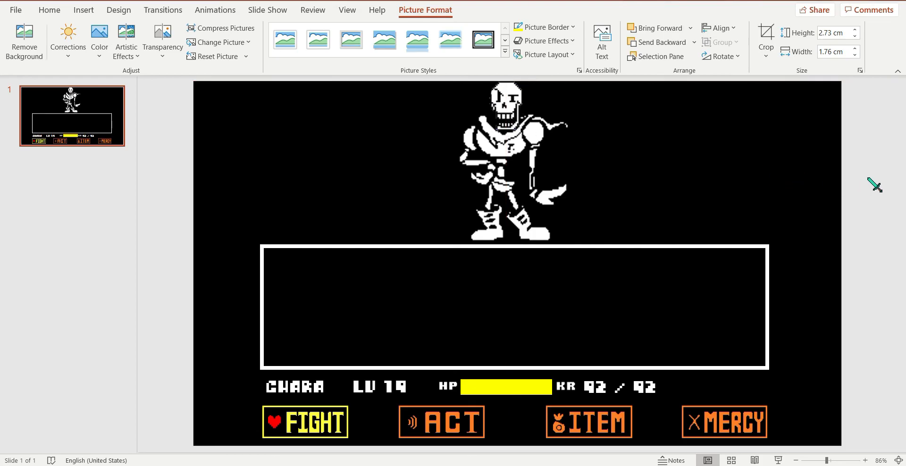
{"action": "left_click", "coordinate": [843, 191]}
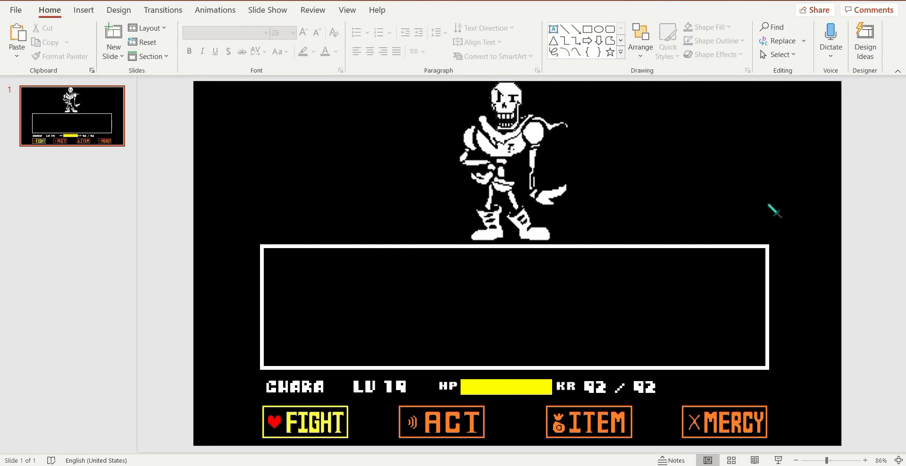
Fine-tune the positions of the body and head so the skull sits centred above the scarf at the slide's upper edge
{"action": "left_click", "coordinate": [499, 157]}
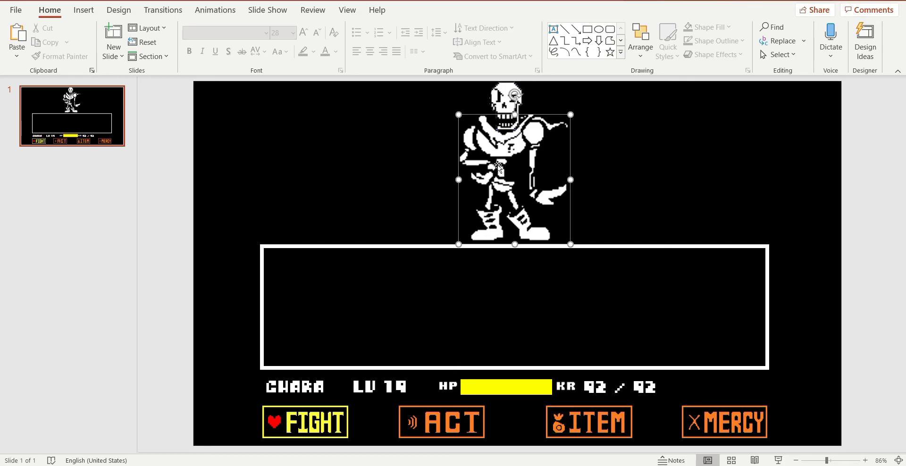
{"action": "left_click_drag", "start_coordinate": [499, 158], "coordinate": [499, 155]}
{"action": "left_click", "coordinate": [501, 98]}
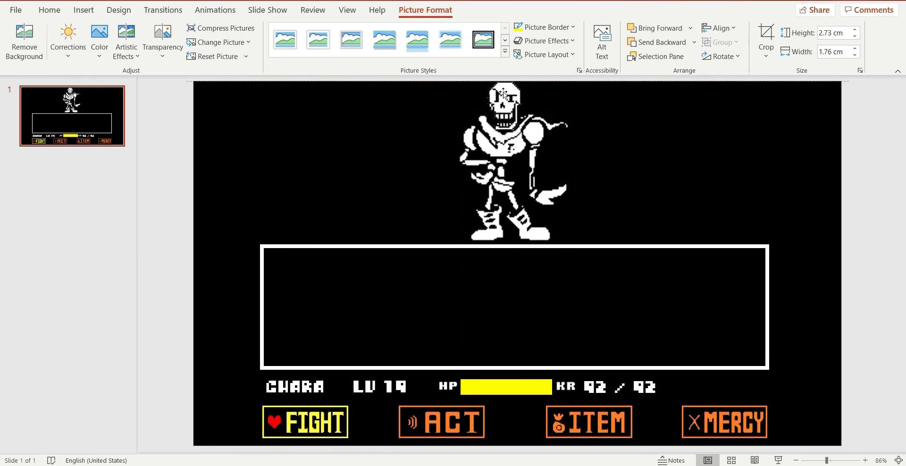
{"action": "left_click_drag", "start_coordinate": [502, 96], "coordinate": [506, 93]}
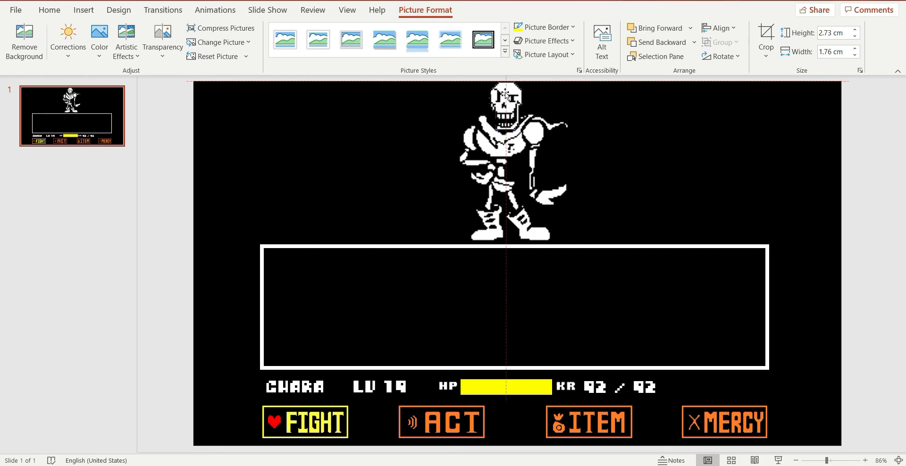
{"action": "left_click_drag", "start_coordinate": [505, 93], "coordinate": [506, 93]}
{"action": "left_click", "coordinate": [888, 265]}
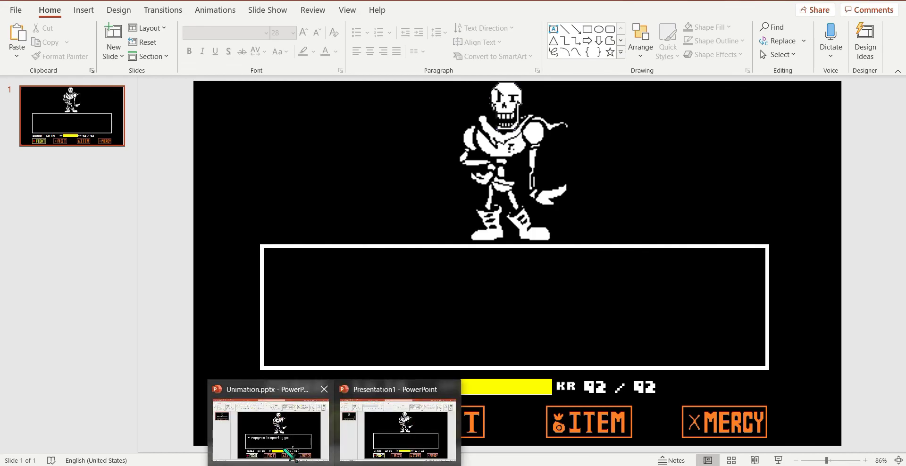
Compare the assembled Papyrus sprite with the finished battle scene in Unimation.pptx and return to Presentation1
{"action": "left_click", "coordinate": [294, 450]}
{"action": "left_click", "coordinate": [880, 247]}
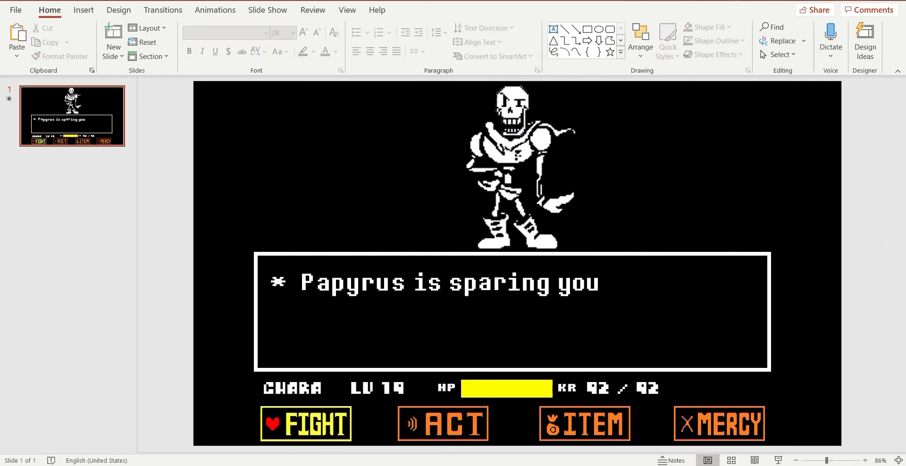
{"action": "left_click", "coordinate": [385, 441]}
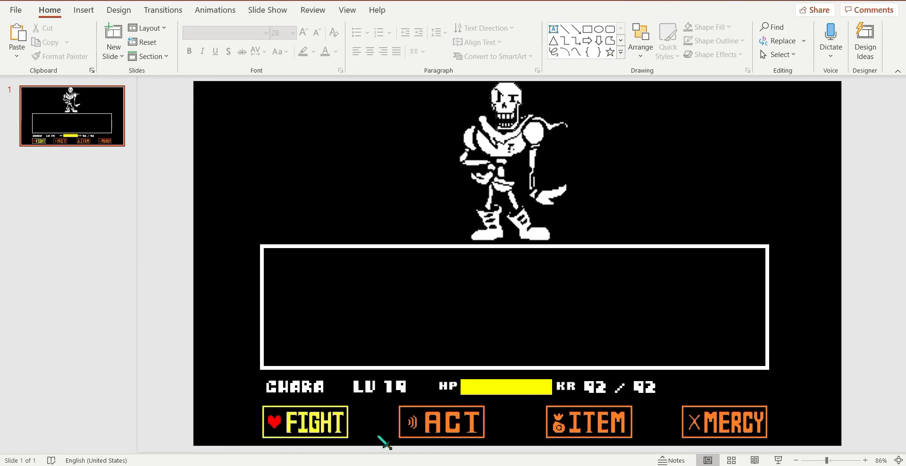